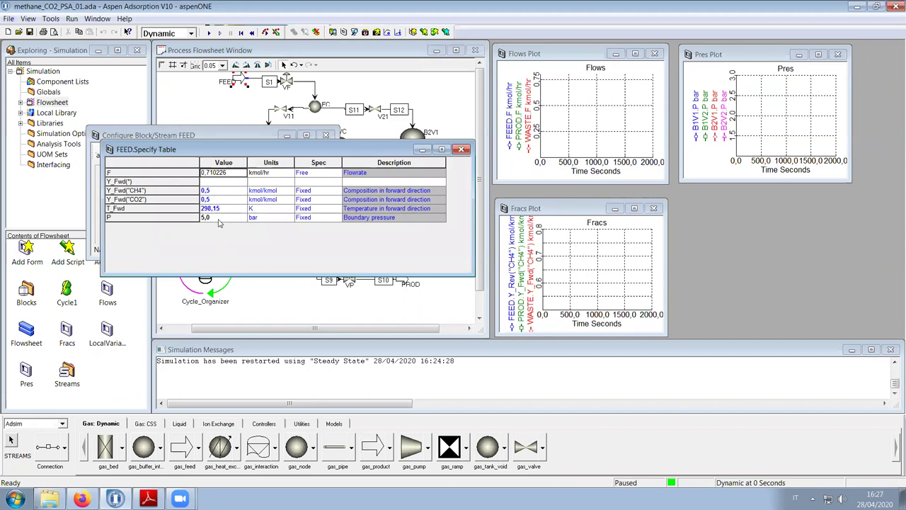
Close the FEED specifications and examine the specification table of adsorbent layer 2 in BED1
{"action": "left_click", "coordinate": [460, 149]}
{"action": "left_click", "coordinate": [326, 135]}
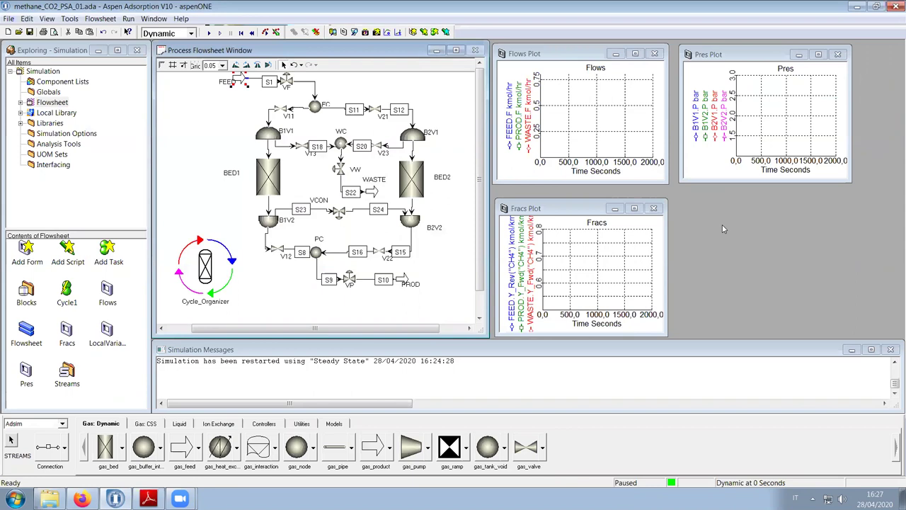
{"action": "double_click", "coordinate": [269, 182]}
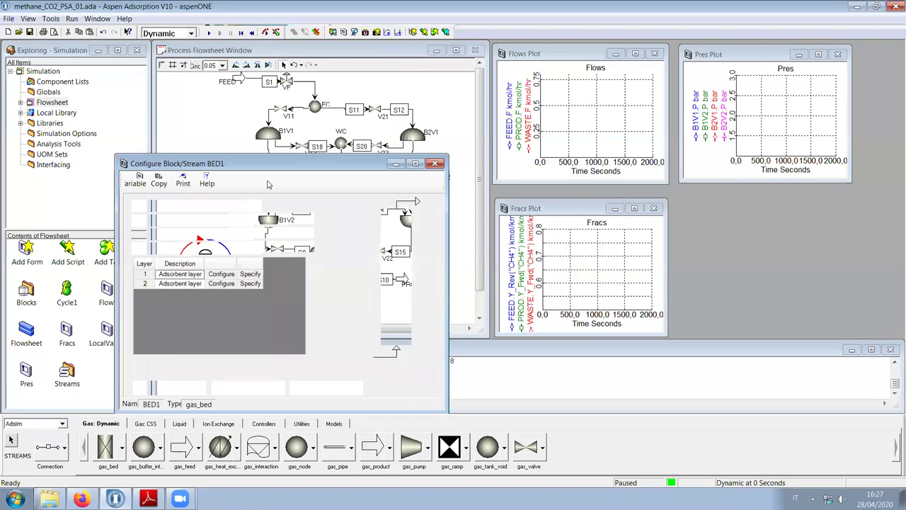
{"action": "double_click", "coordinate": [401, 304]}
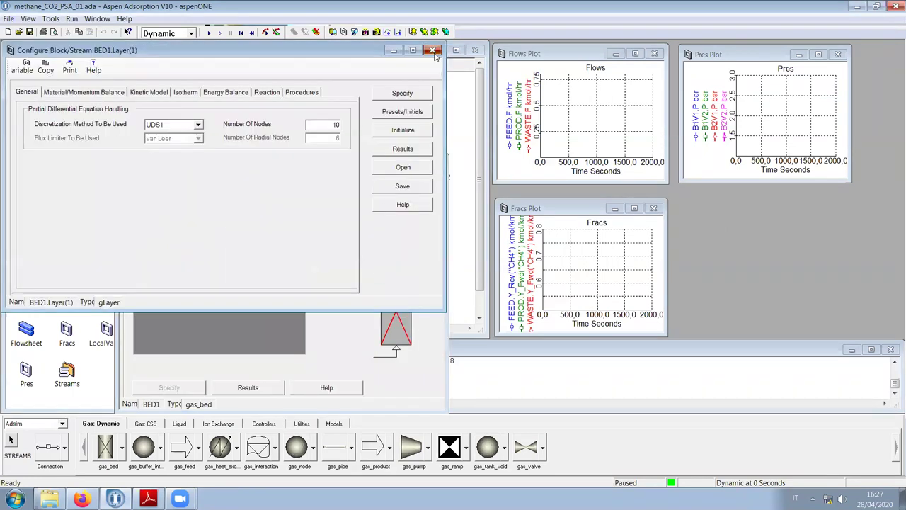
{"action": "left_click", "coordinate": [434, 51]}
{"action": "double_click", "coordinate": [396, 205]}
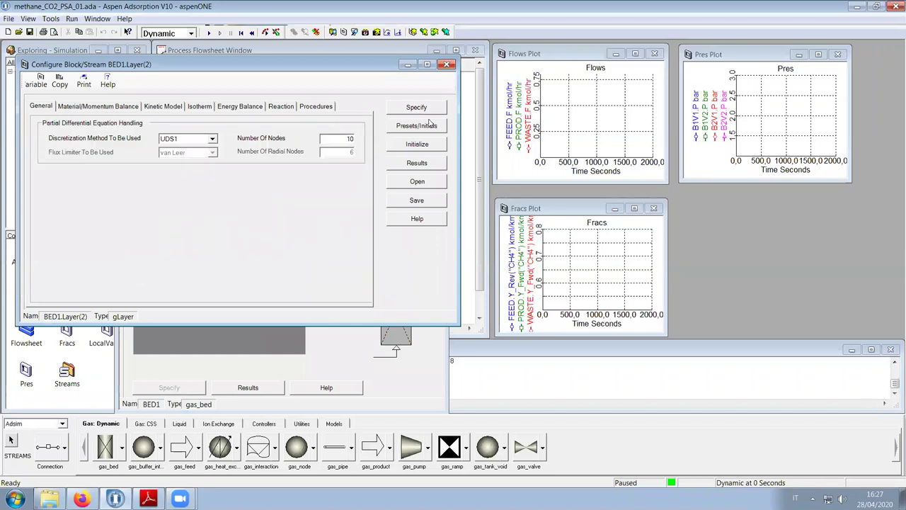
{"action": "left_click", "coordinate": [420, 108]}
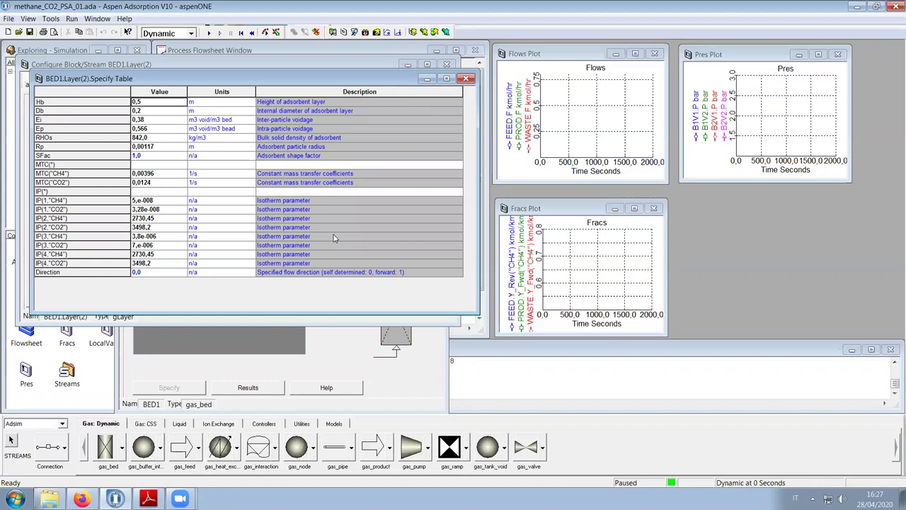
{"action": "left_click", "coordinate": [466, 79]}
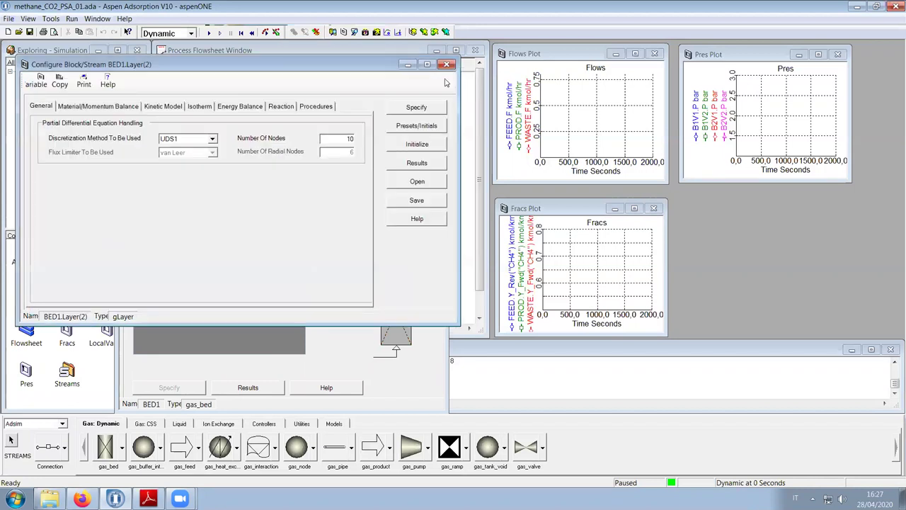
{"action": "left_click", "coordinate": [447, 64]}
Examine the specification table of adsorbent layer 1 in BED1, closing the bed's configuration when done
{"action": "double_click", "coordinate": [403, 317]}
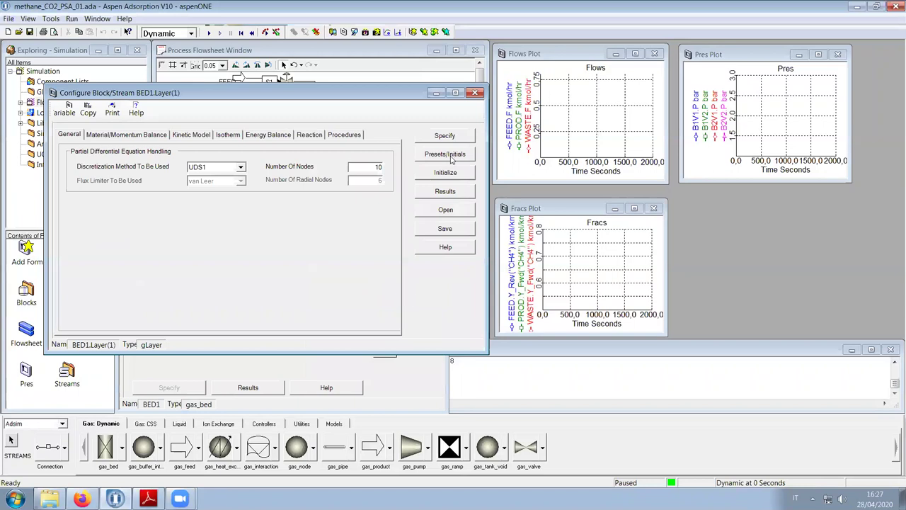
{"action": "left_click", "coordinate": [447, 137]}
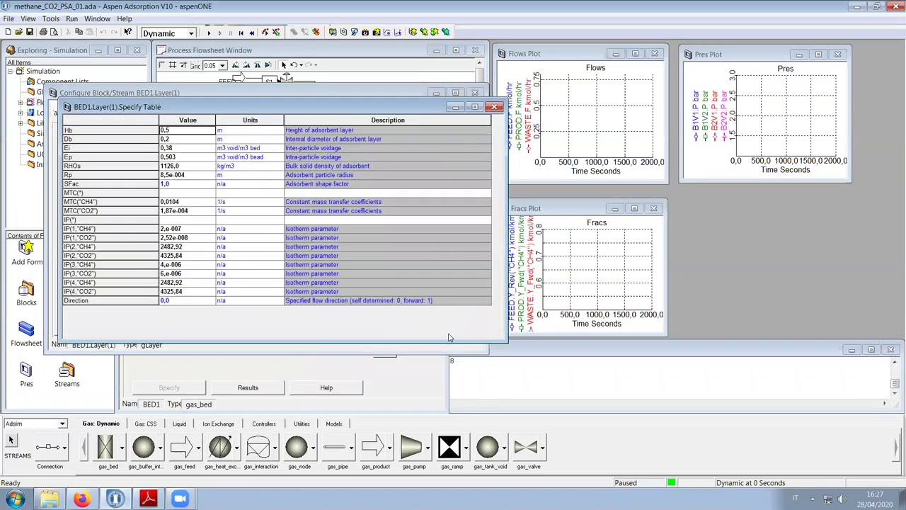
{"action": "left_click", "coordinate": [494, 107]}
{"action": "left_click", "coordinate": [475, 94]}
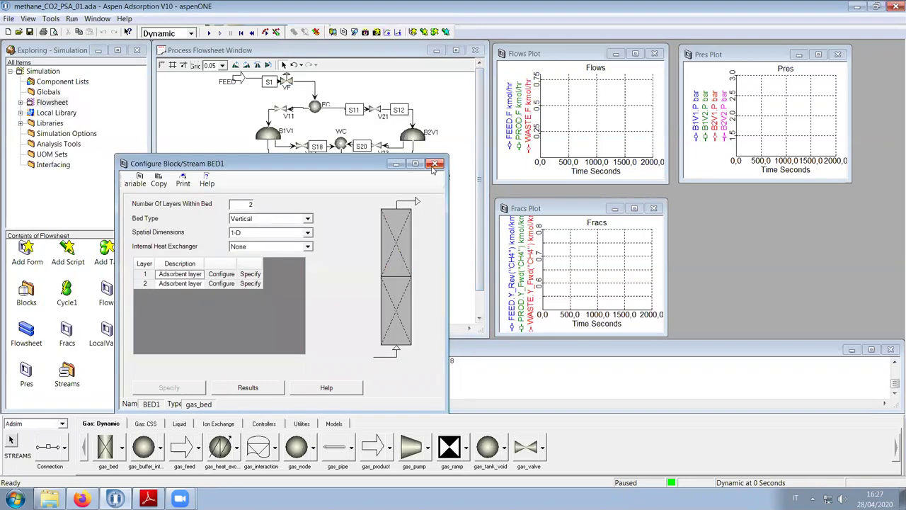
{"action": "left_click", "coordinate": [474, 94]}
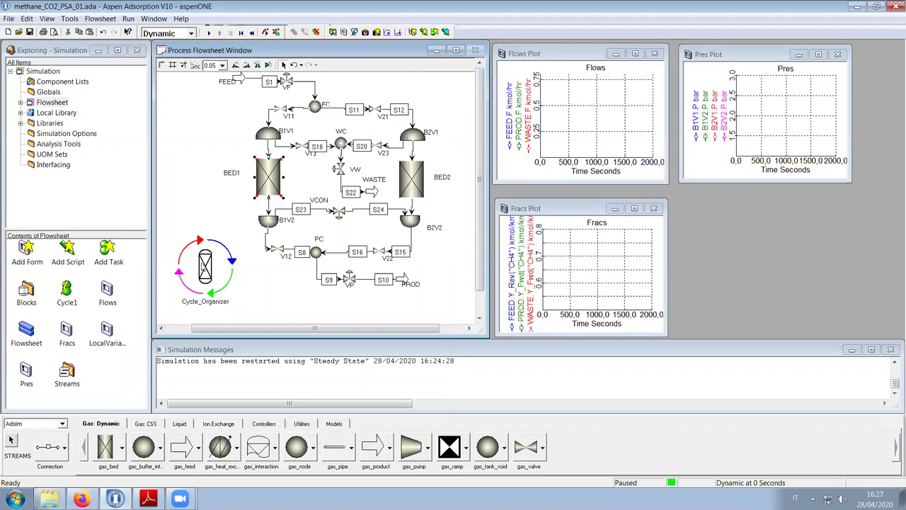
Open the Cycle Organizer and review the control settings of steps 1 through 4 of the PSA cycle
{"action": "left_click", "coordinate": [204, 266]}
{"action": "double_click", "coordinate": [205, 266]}
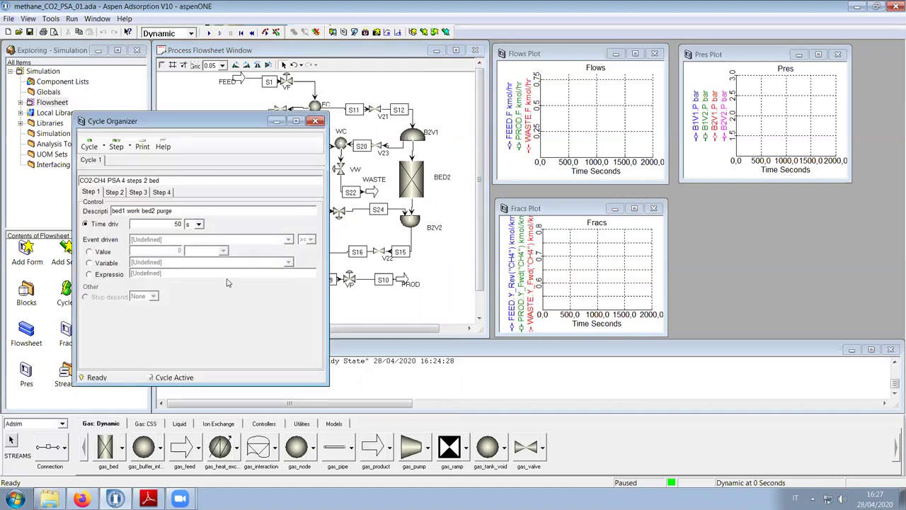
{"action": "left_click", "coordinate": [116, 194]}
{"action": "left_click", "coordinate": [134, 195]}
{"action": "left_click", "coordinate": [162, 195]}
{"action": "left_click", "coordinate": [92, 193]}
{"action": "left_click", "coordinate": [108, 195]}
{"action": "left_click", "coordinate": [133, 196]}
{"action": "left_click", "coordinate": [162, 194]}
Review the manipulated valve variables for all four cycle steps and close the Cycle Organizer
{"action": "left_click", "coordinate": [130, 147]}
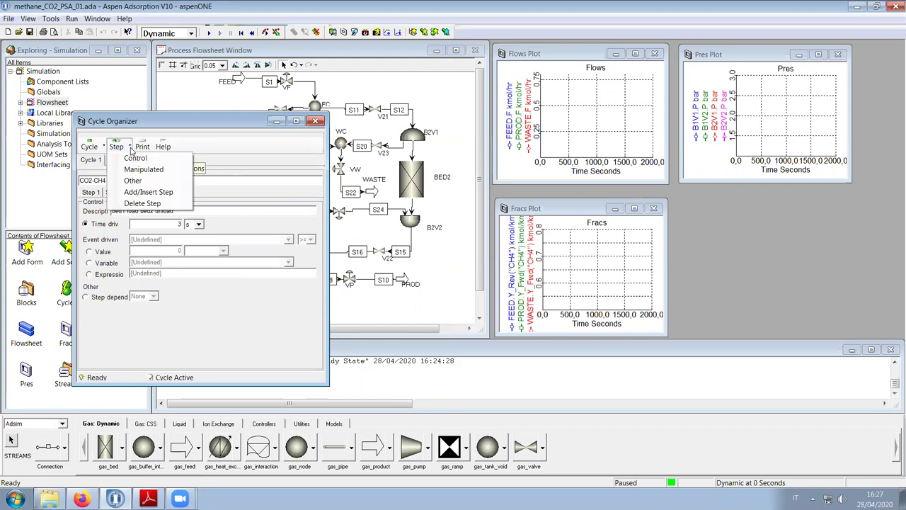
{"action": "left_click", "coordinate": [136, 170]}
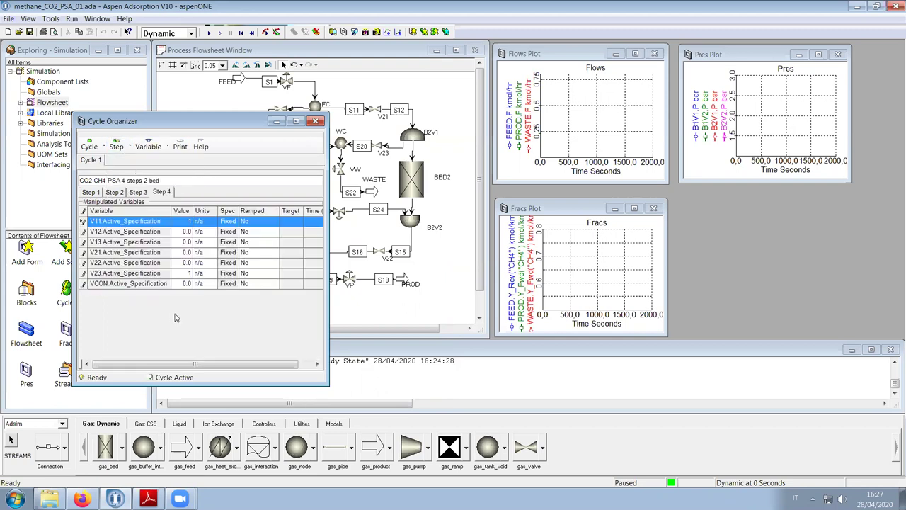
{"action": "left_click", "coordinate": [140, 195]}
{"action": "left_click", "coordinate": [115, 193]}
{"action": "left_click", "coordinate": [91, 193]}
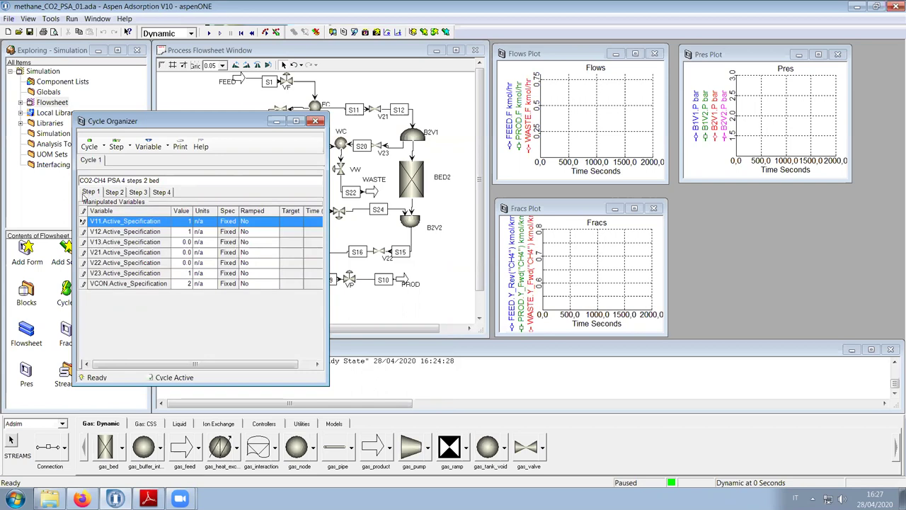
{"action": "left_click", "coordinate": [316, 122]}
Examine the operation specification, Cv and flowrate of feed valve VF, closing its forms when done
{"action": "double_click", "coordinate": [287, 82]}
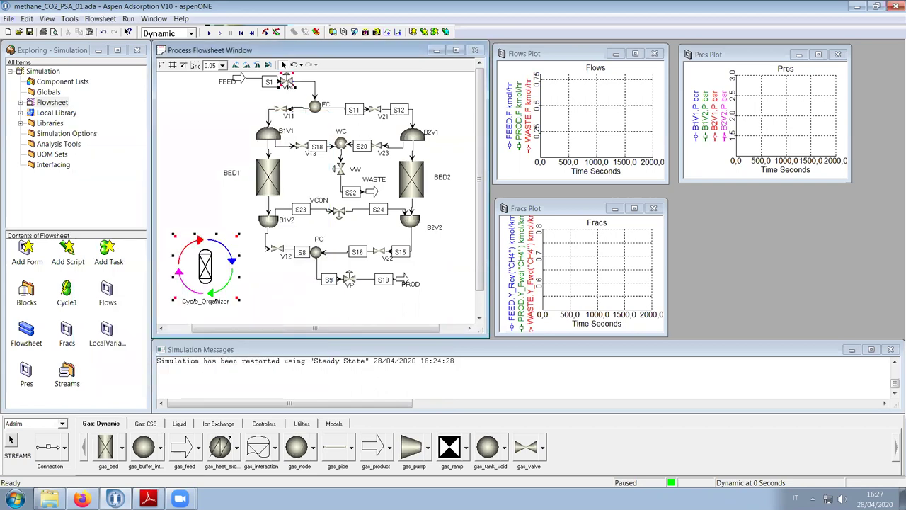
{"action": "left_click", "coordinate": [344, 178]}
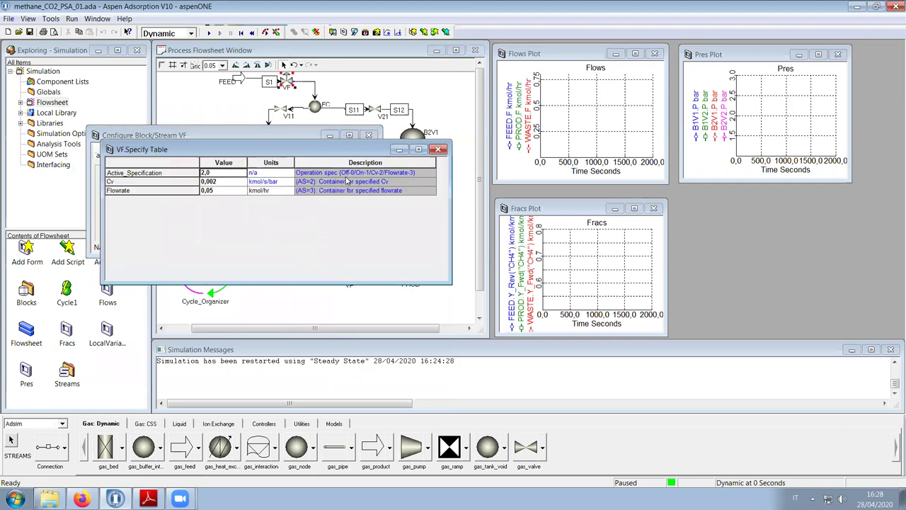
{"action": "left_click", "coordinate": [438, 149]}
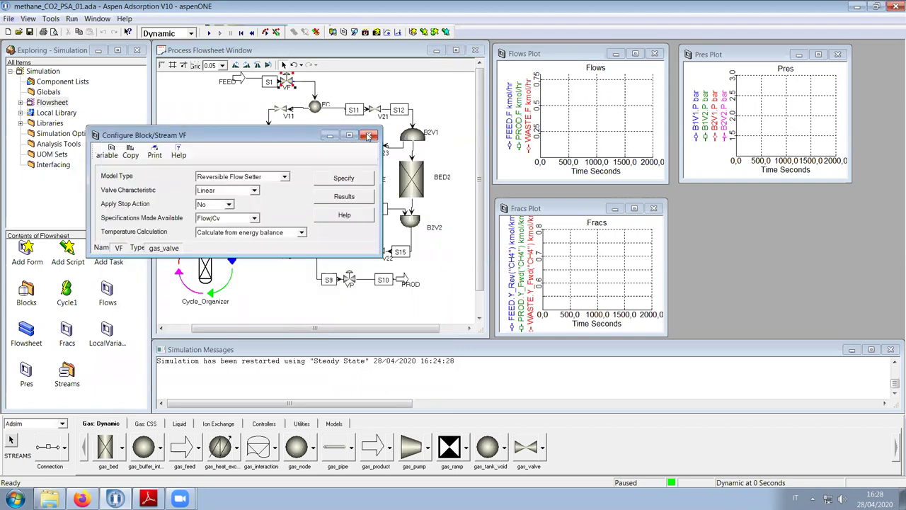
{"action": "left_click", "coordinate": [369, 136]}
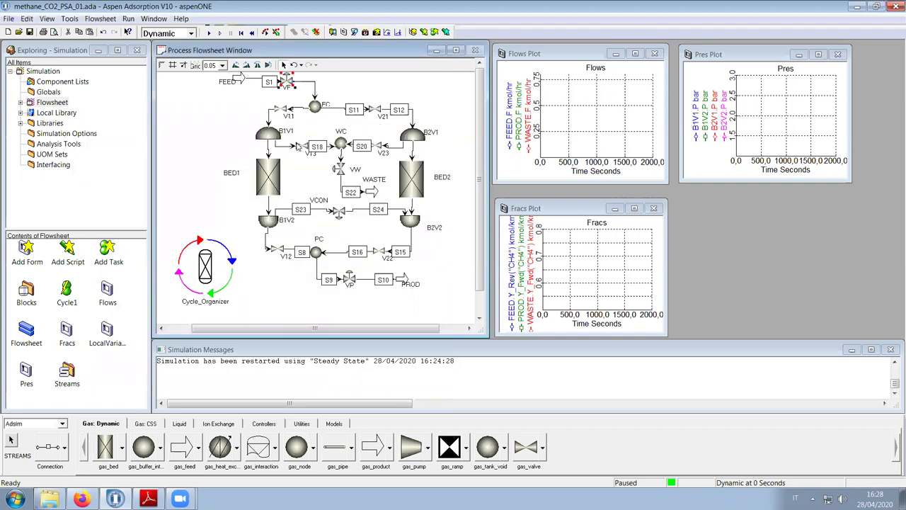
Examine the operation specification, Cv and flowrate of waste valve VW, closing its forms when done
{"action": "double_click", "coordinate": [340, 170]}
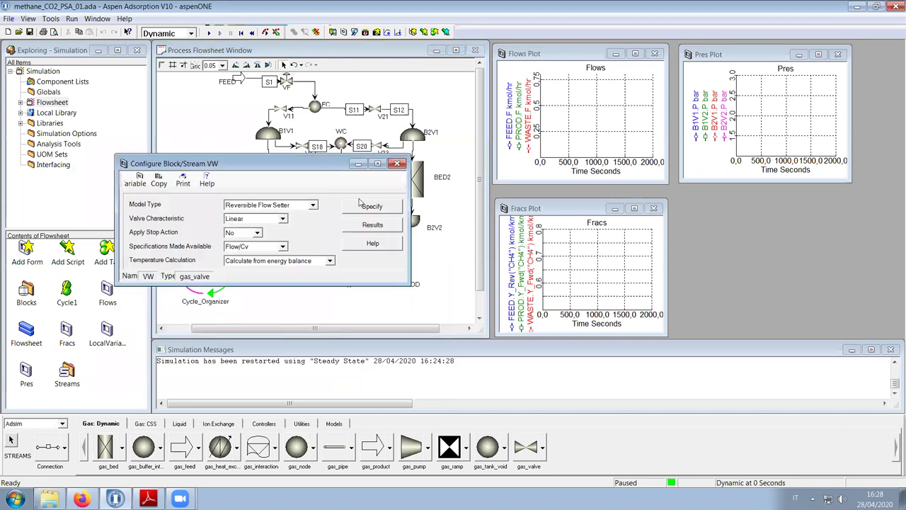
{"action": "left_click", "coordinate": [369, 208]}
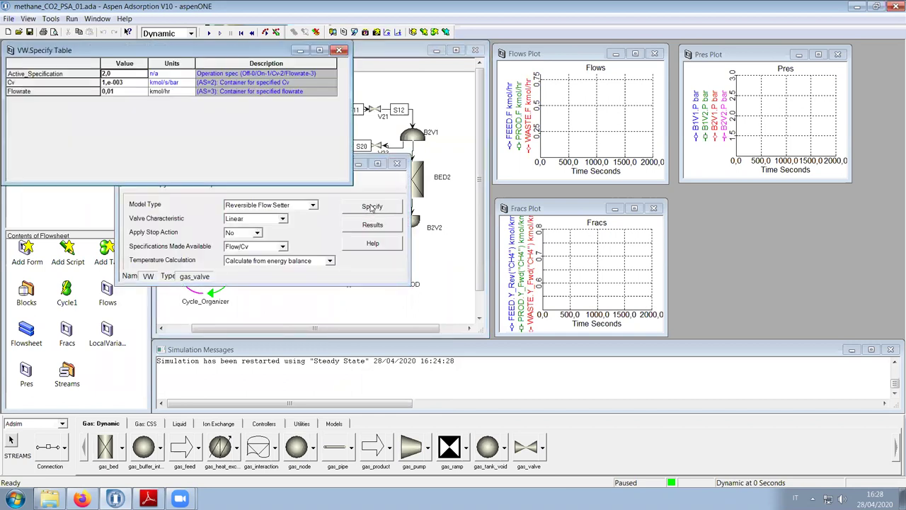
{"action": "left_click", "coordinate": [339, 49]}
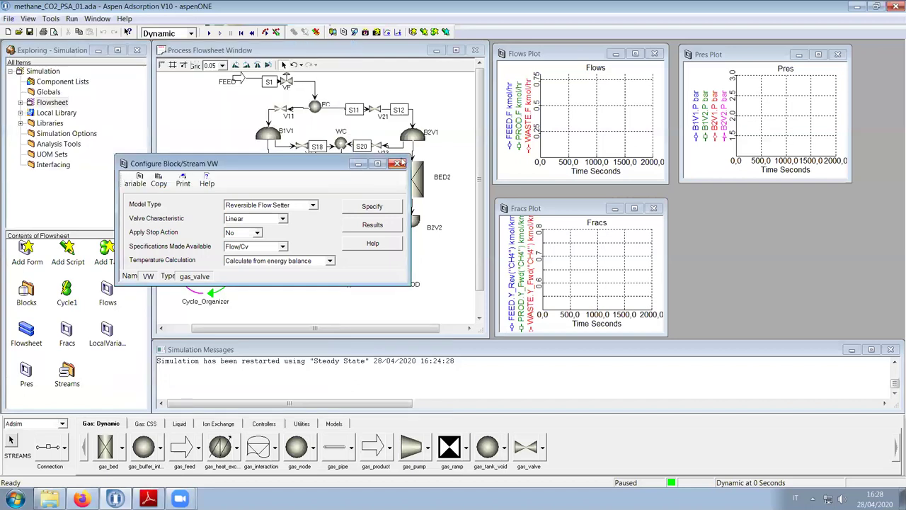
{"action": "left_click", "coordinate": [401, 164]}
Examine the operation specification, Cv and flowrate of product valve VP, closing its forms when done
{"action": "double_click", "coordinate": [350, 277]}
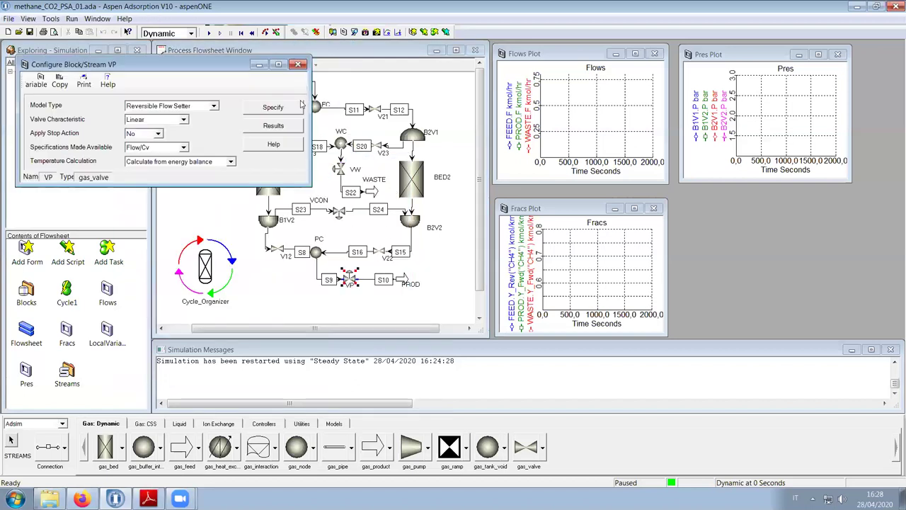
{"action": "left_click", "coordinate": [279, 107]}
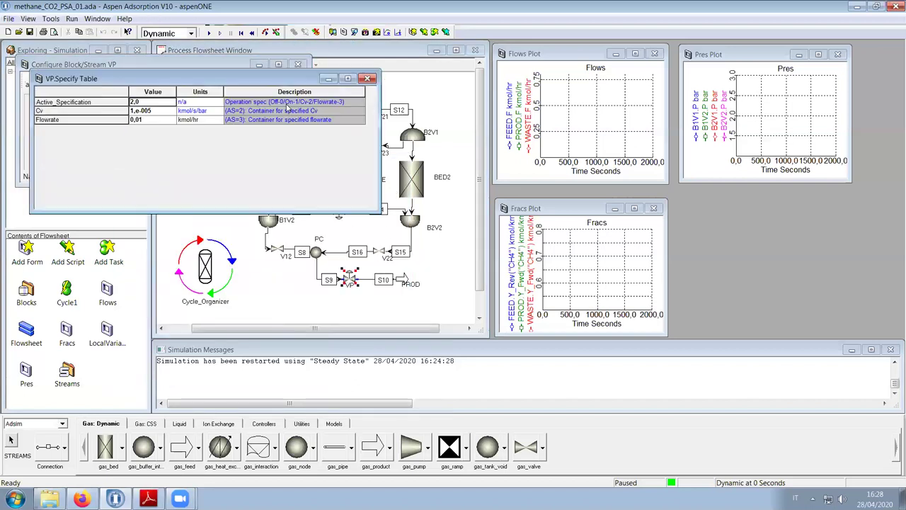
{"action": "left_click", "coordinate": [368, 78]}
{"action": "left_click", "coordinate": [298, 63]}
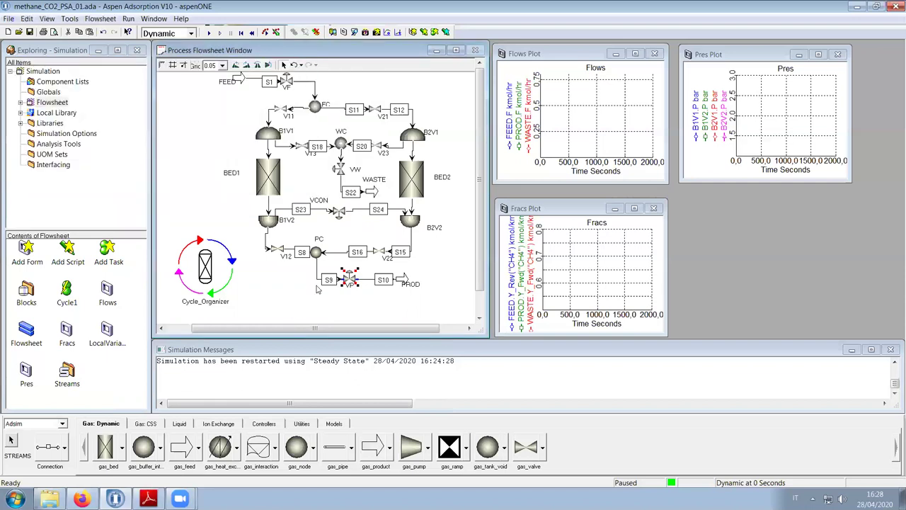
Set the Active_Specification of valve VCON to 2 and close its forms
{"action": "double_click", "coordinate": [339, 211]}
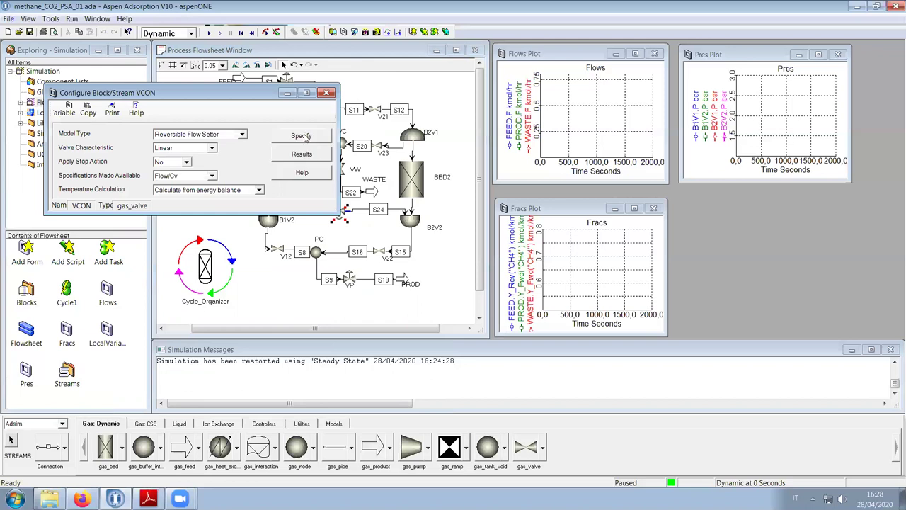
{"action": "left_click", "coordinate": [306, 138]}
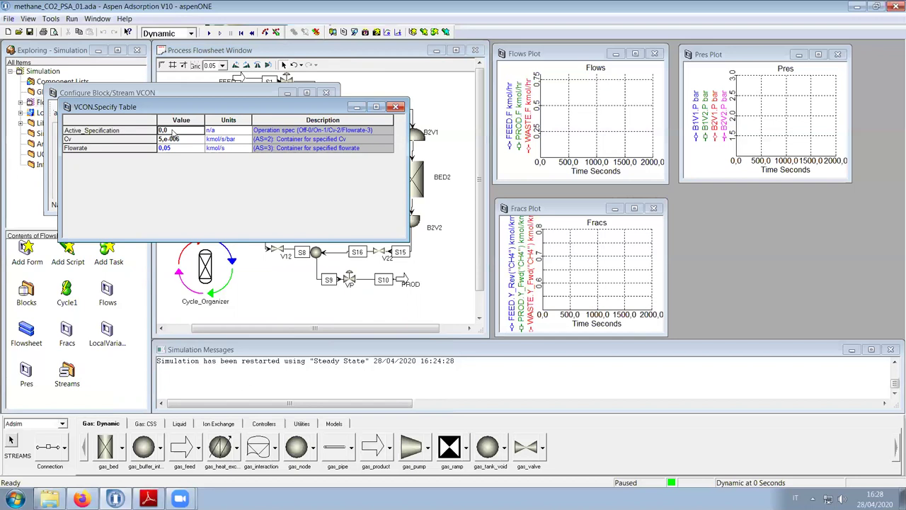
{"action": "type", "text": "2"}
{"action": "key", "text": "Return"}
{"action": "left_click", "coordinate": [398, 107]}
{"action": "left_click", "coordinate": [339, 97]}
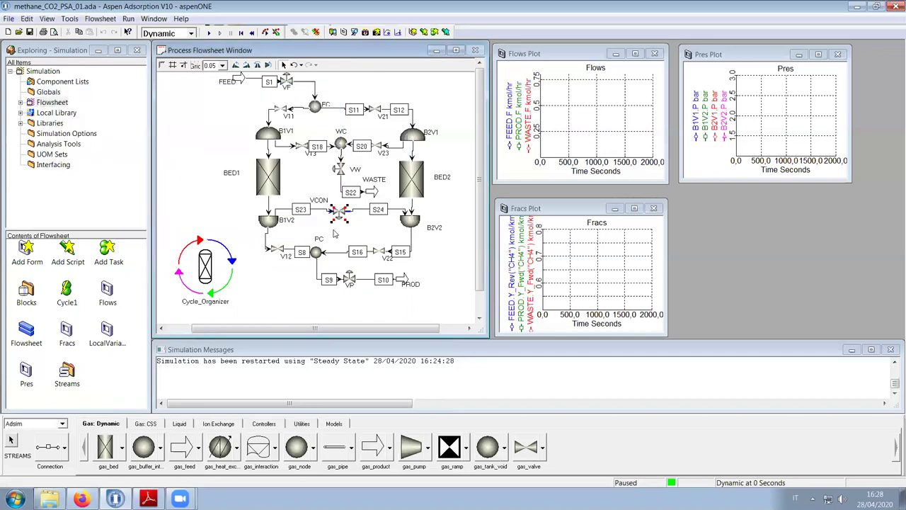
{"action": "left_click", "coordinate": [353, 239]}
Examine the boundary pressure and reverse composition specified for the PROD stream, closing its forms when done
{"action": "double_click", "coordinate": [406, 283]}
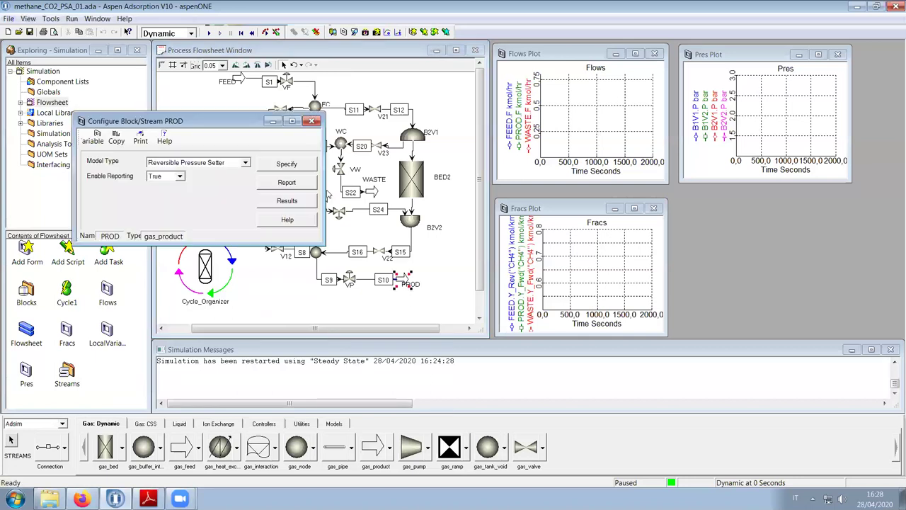
{"action": "left_click", "coordinate": [286, 164]}
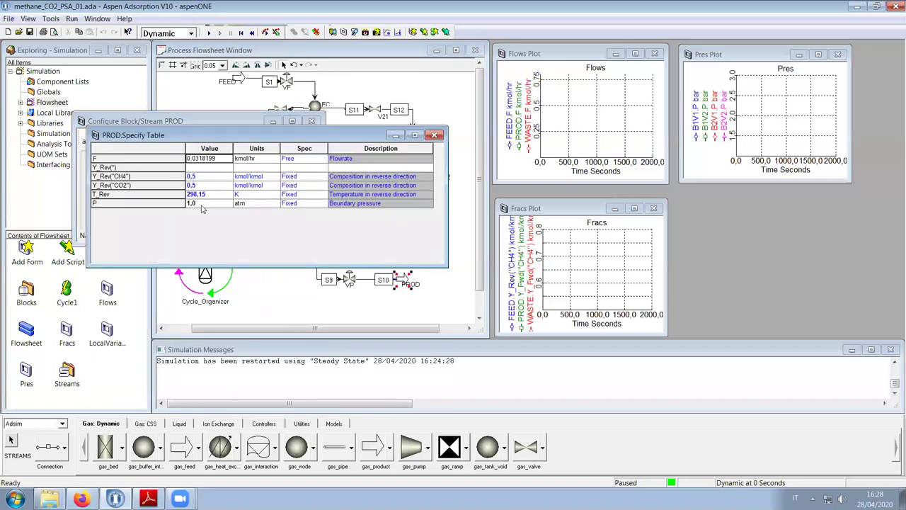
{"action": "left_click", "coordinate": [437, 136]}
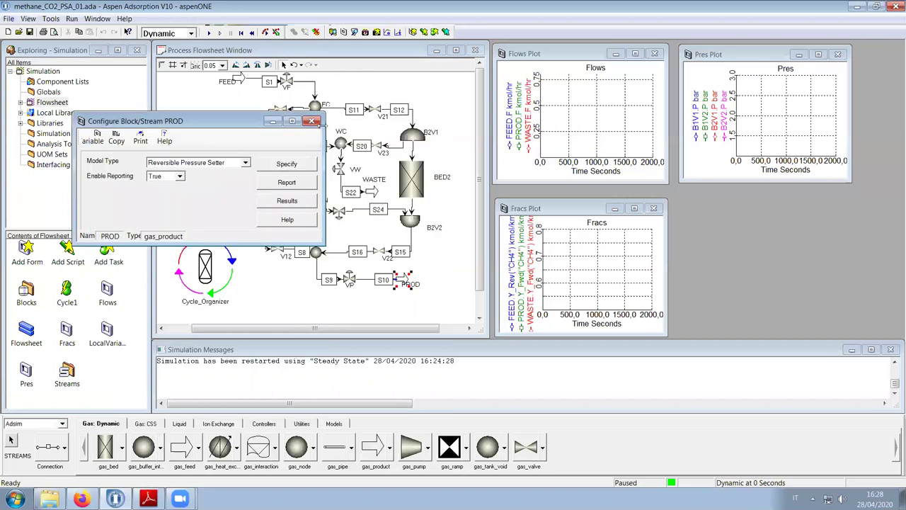
{"action": "left_click", "coordinate": [313, 122]}
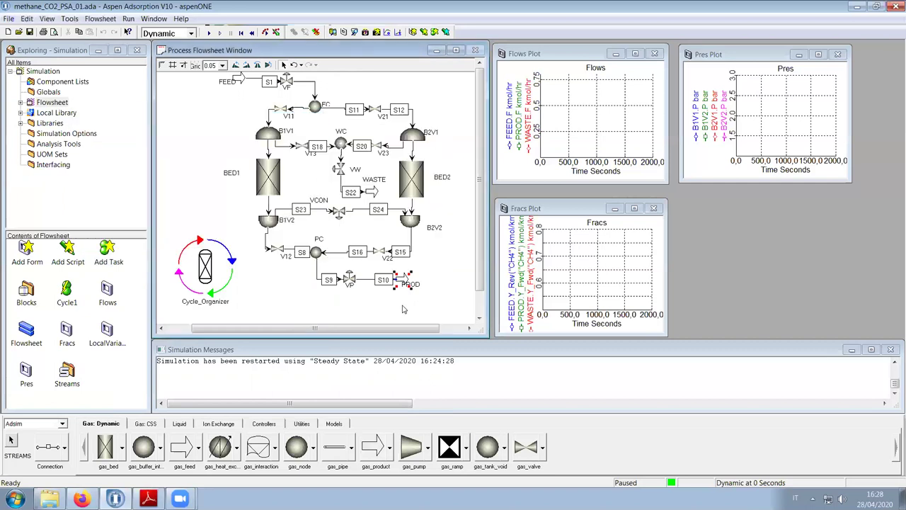
Run the dynamic simulation of the two-bed PSA flowsheet
{"action": "left_click", "coordinate": [209, 33]}
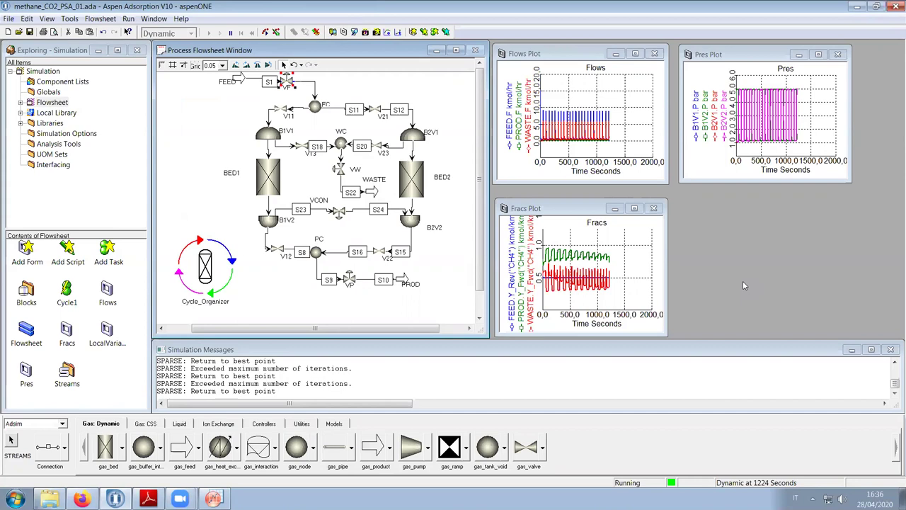
Zoom in twice on the Pres plot to inspect the bed pressure cycles
{"action": "right_click", "coordinate": [801, 125]}
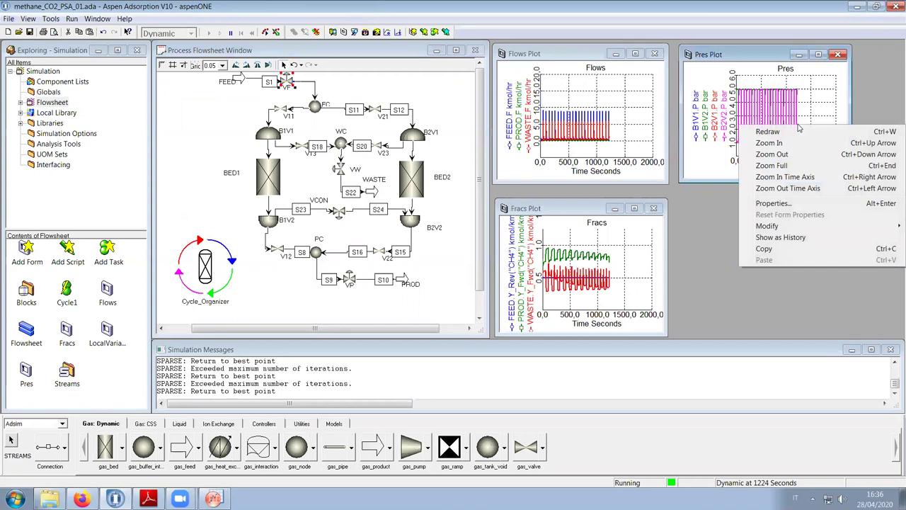
{"action": "left_click", "coordinate": [796, 146]}
{"action": "right_click", "coordinate": [794, 112]}
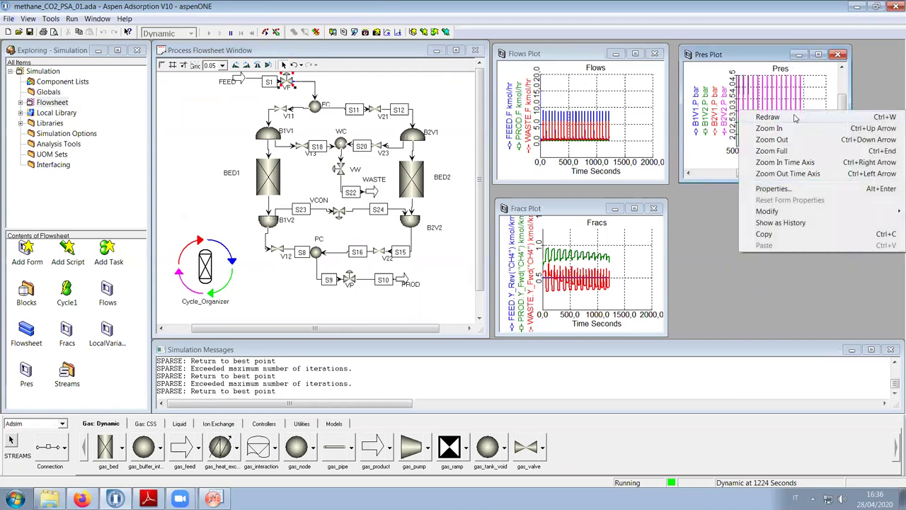
{"action": "left_click", "coordinate": [803, 132]}
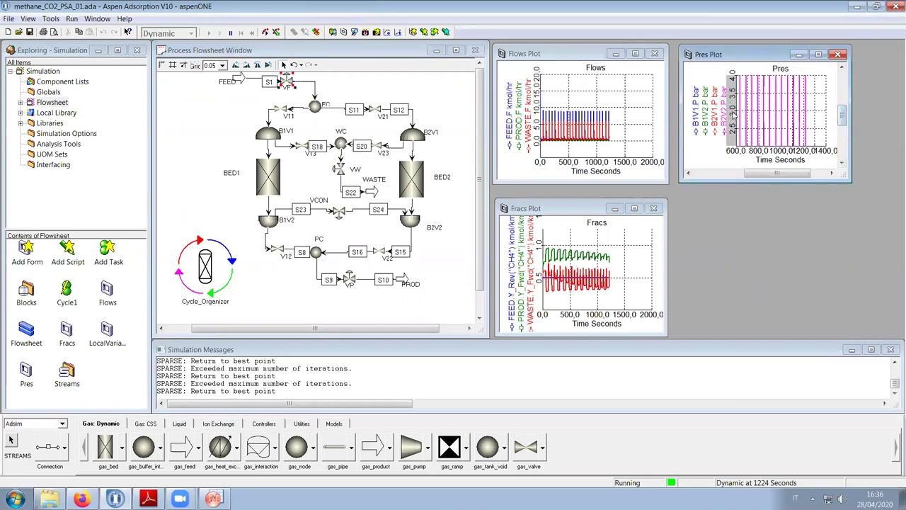
Set the pressure axis range of the Pres plot to 0 to 5 bar
{"action": "double_click", "coordinate": [600, 144]}
{"action": "type", "text": "0"}
{"action": "key", "text": "Tab"}
{"action": "type", "text": "5"}
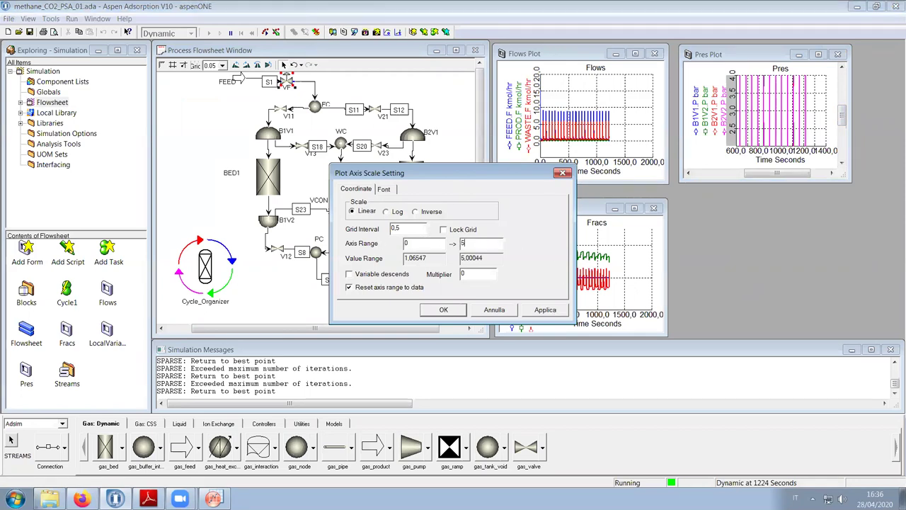
{"action": "left_click", "coordinate": [544, 310]}
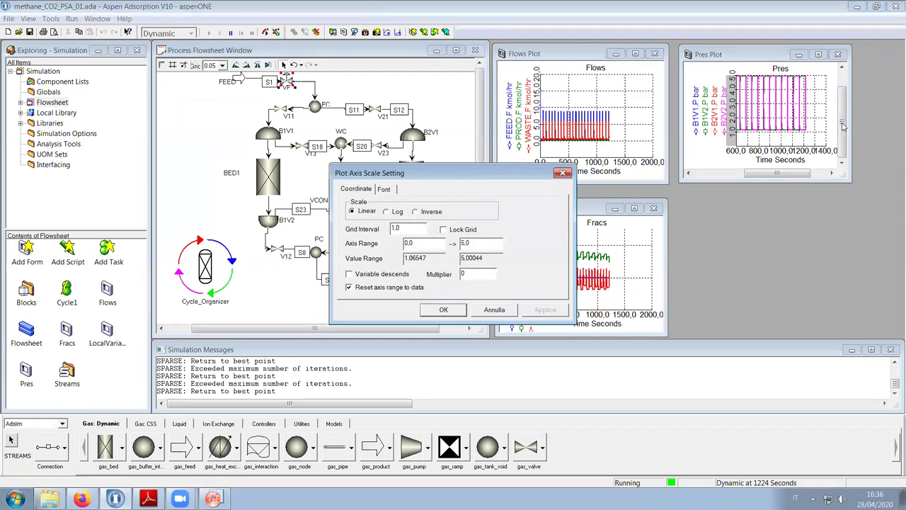
{"action": "left_click", "coordinate": [444, 311]}
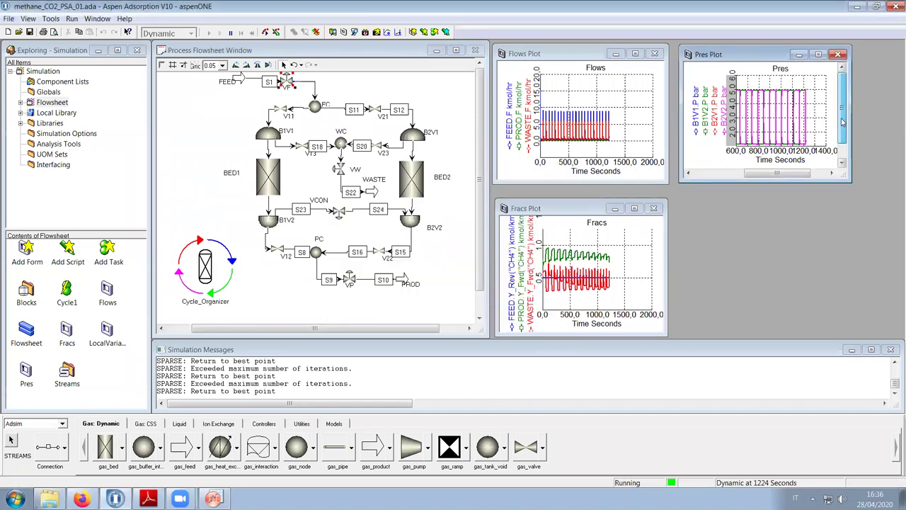
Set the time axis of the Pres plot to start at 1000 seconds
{"action": "double_click", "coordinate": [805, 160]}
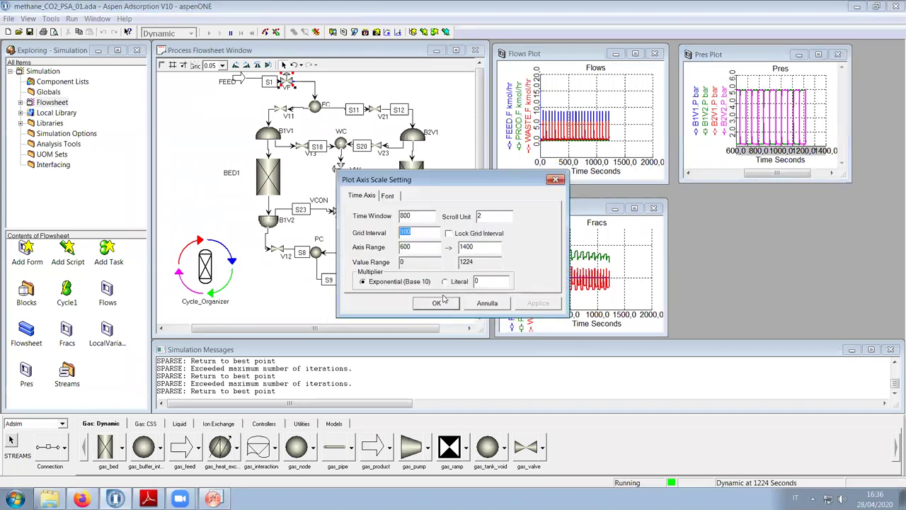
{"action": "double_click", "coordinate": [414, 247]}
{"action": "type", "text": "1000"}
{"action": "left_click", "coordinate": [439, 303]}
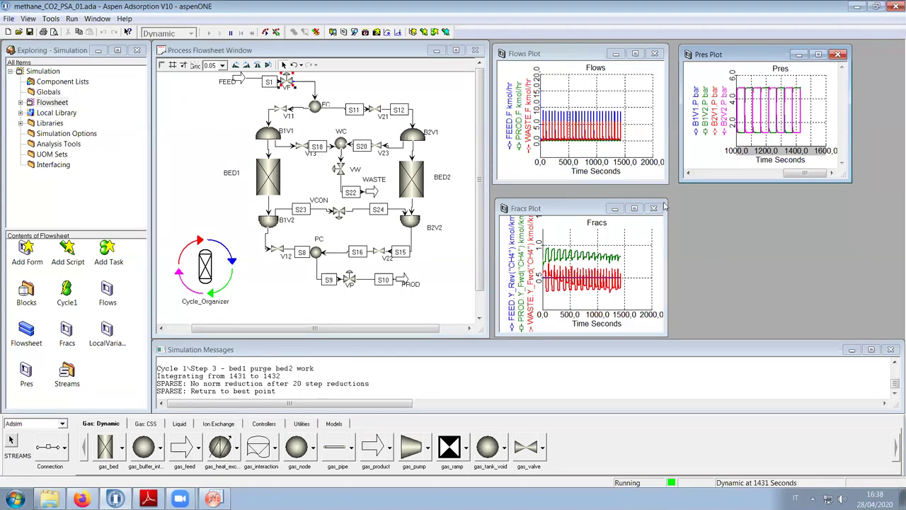
Enlarge the Fracs Plot window and set the upper limit of its fraction axis to 1
{"action": "left_click_drag", "start_coordinate": [665, 200], "coordinate": [681, 189]}
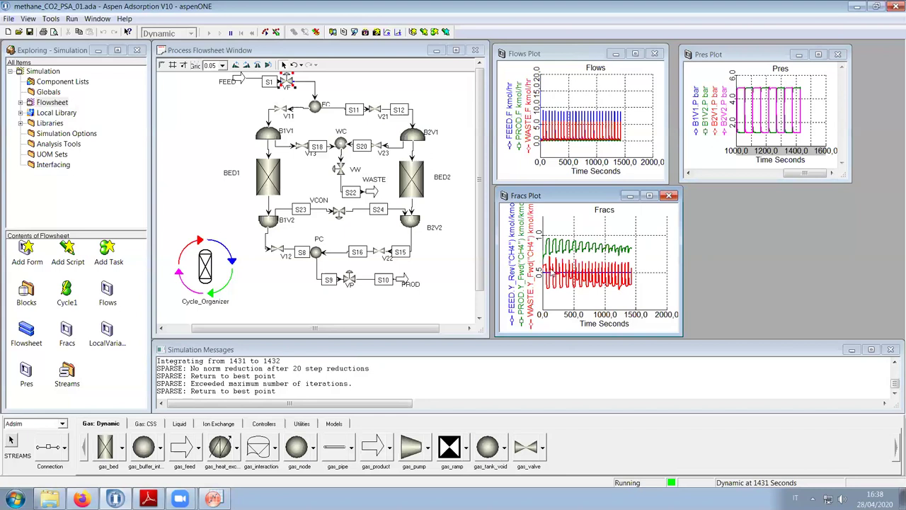
{"action": "double_click", "coordinate": [540, 275]}
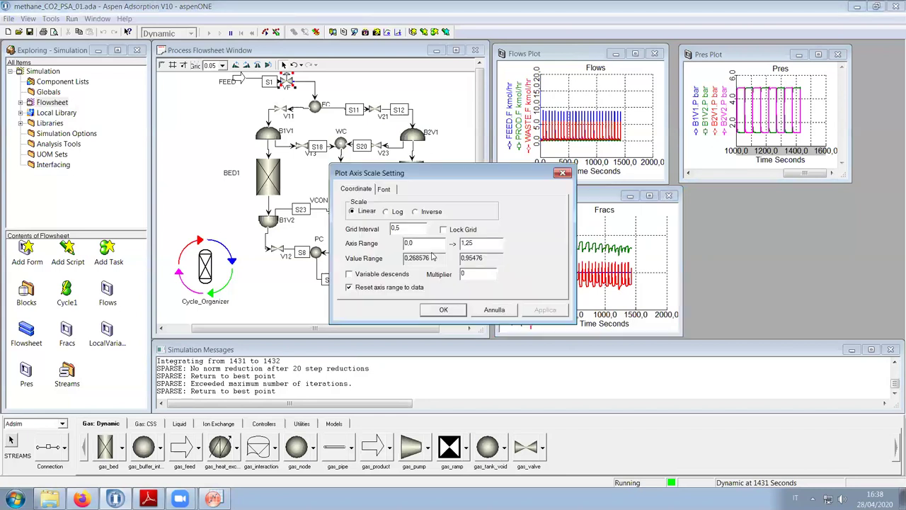
{"action": "left_click_drag", "start_coordinate": [477, 243], "coordinate": [453, 244]}
{"action": "type", "text": "1"}
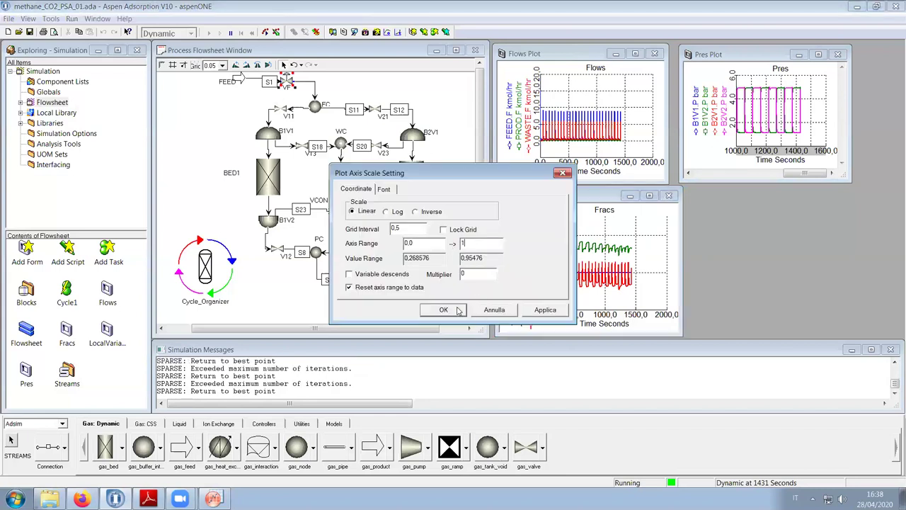
{"action": "left_click", "coordinate": [444, 310]}
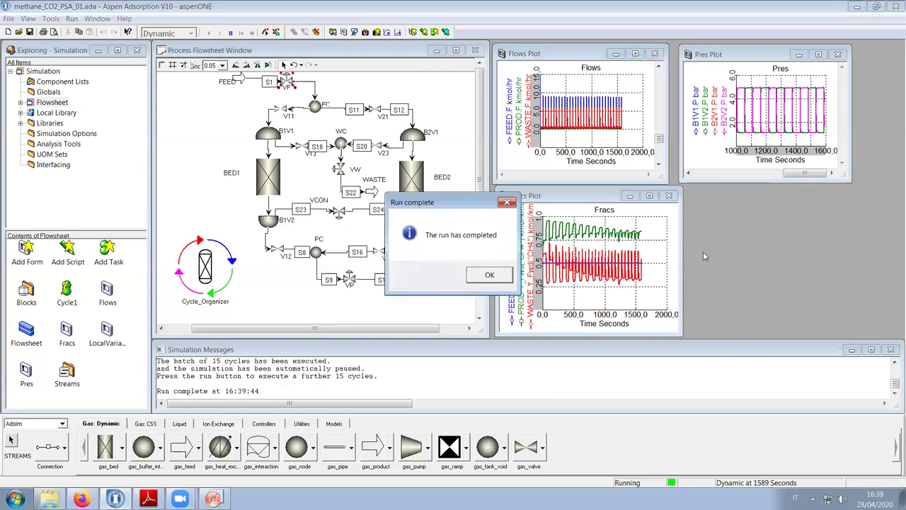
Zoom in on the Fracs plot to inspect the CH4 fraction curves, and widen the Pres Plot window
{"action": "left_click", "coordinate": [487, 275]}
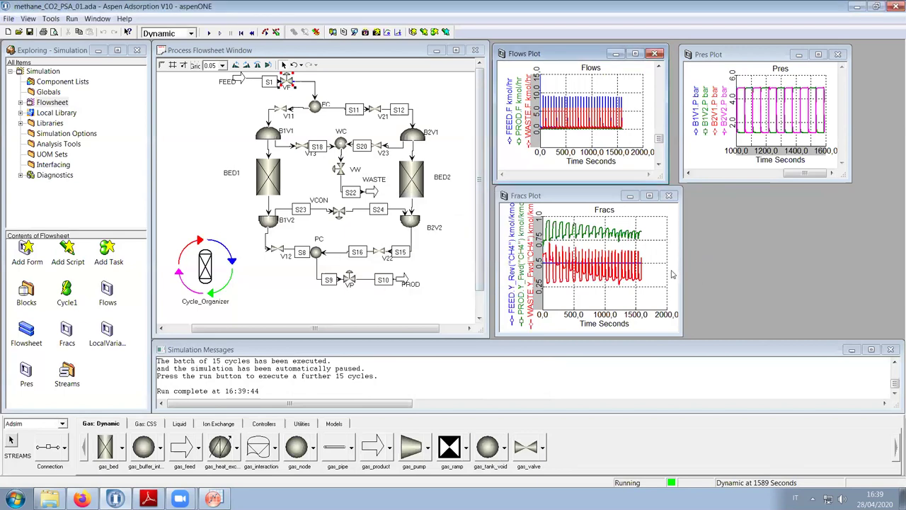
{"action": "right_click", "coordinate": [642, 235]}
{"action": "left_click", "coordinate": [692, 254]}
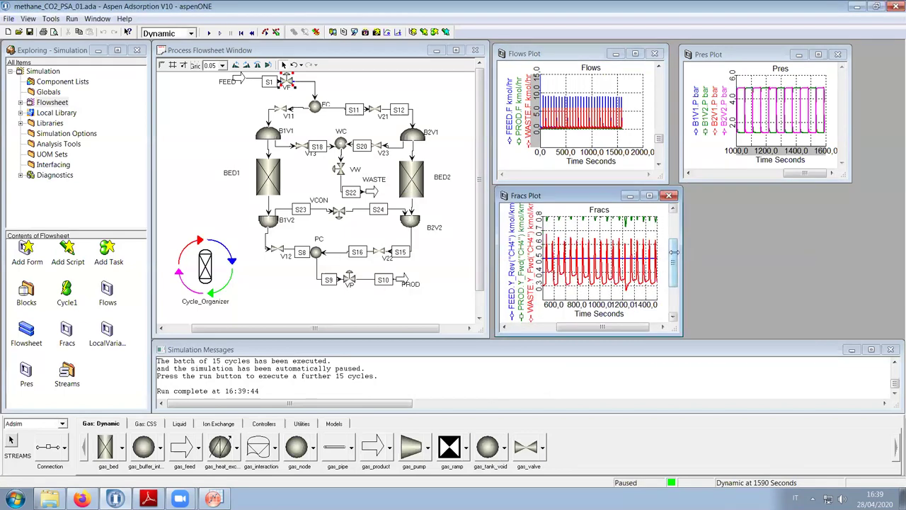
{"action": "scroll", "coordinate": [641, 329], "scroll_direction": "down", "scroll_amount": 2}
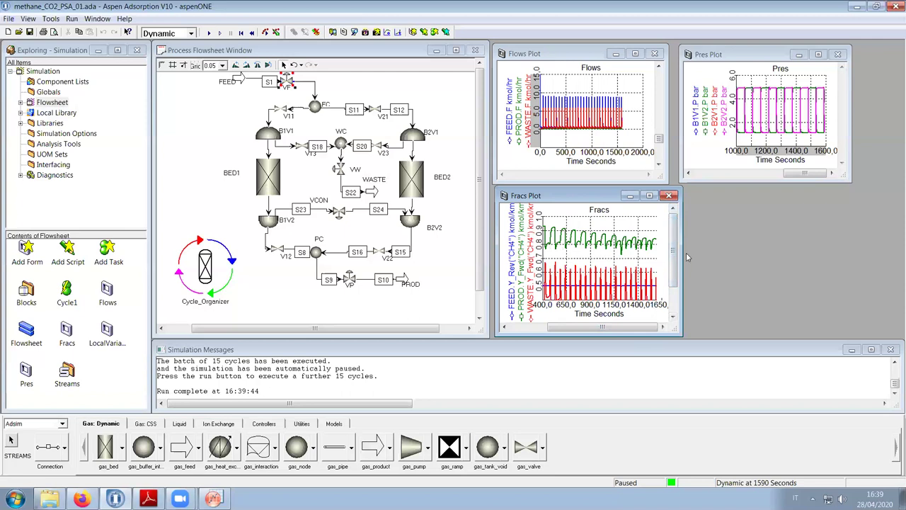
{"action": "left_click", "coordinate": [672, 318]}
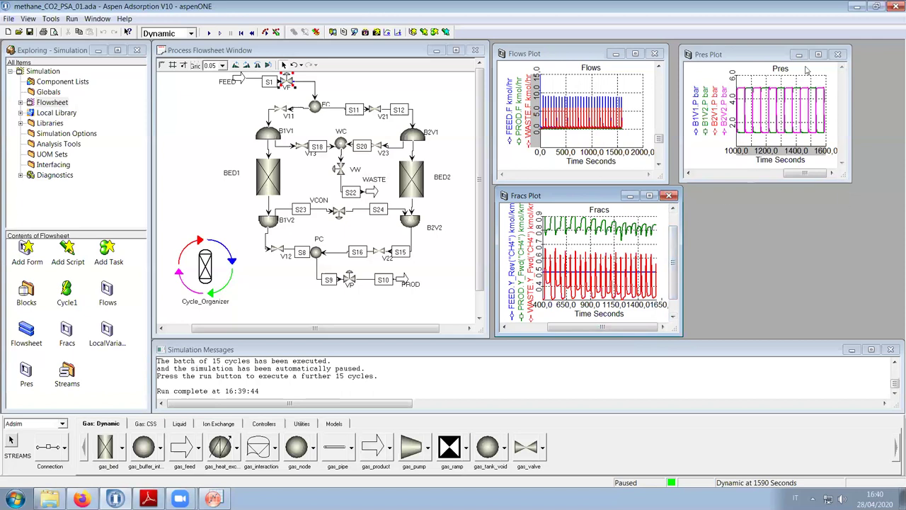
{"action": "left_click", "coordinate": [846, 179]}
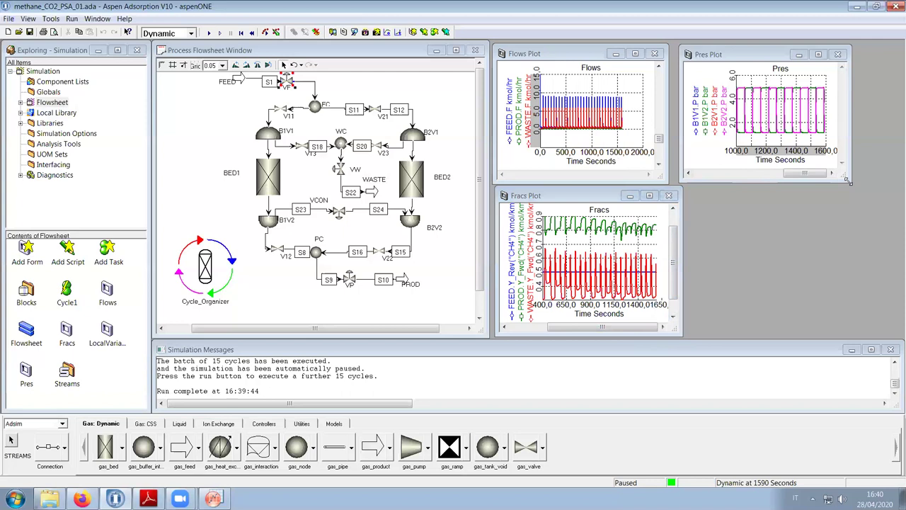
{"action": "left_click_drag", "start_coordinate": [847, 179], "coordinate": [888, 180]}
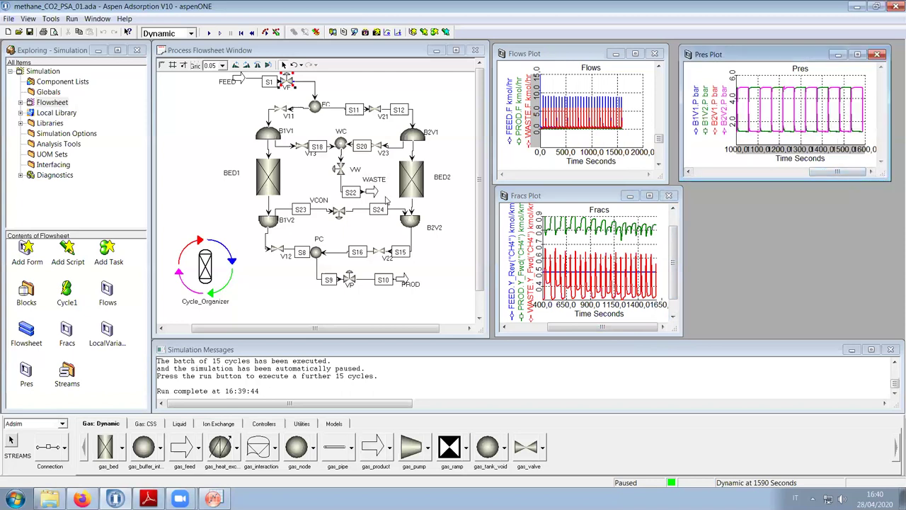
Set the flow axis range of the Flows plot to 0 to 0,5 kmol/hr
{"action": "double_click", "coordinate": [541, 136]}
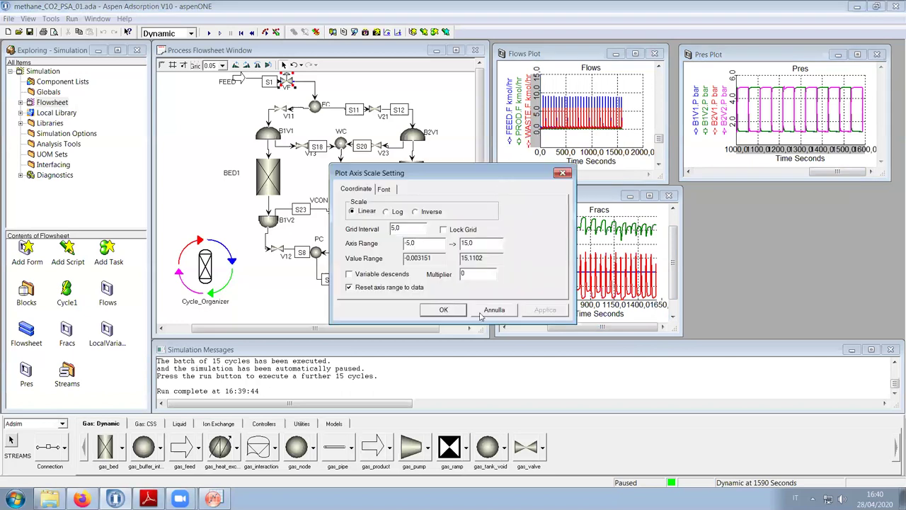
{"action": "double_click", "coordinate": [429, 242]}
{"action": "type", "text": "0"}
{"action": "double_click", "coordinate": [468, 243]}
{"action": "type", "text": "0,"}
{"action": "left_click", "coordinate": [535, 311]}
{"action": "left_click", "coordinate": [459, 310]}
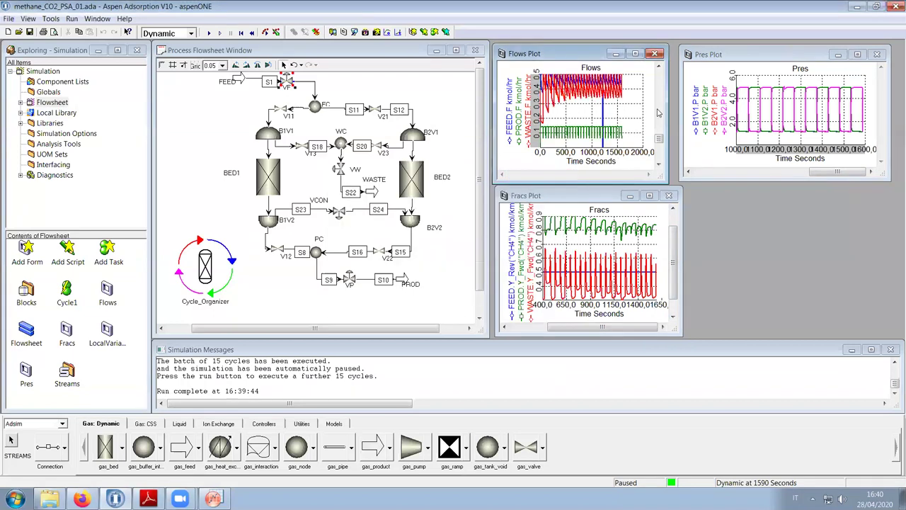
{"action": "left_click", "coordinate": [658, 66]}
{"action": "left_click", "coordinate": [659, 66]}
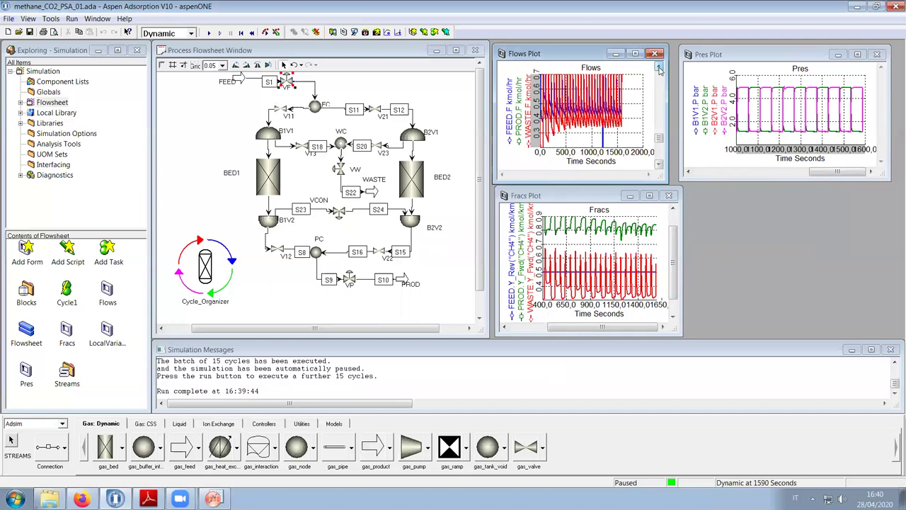
{"action": "left_click", "coordinate": [658, 165]}
{"action": "left_click", "coordinate": [658, 165]}
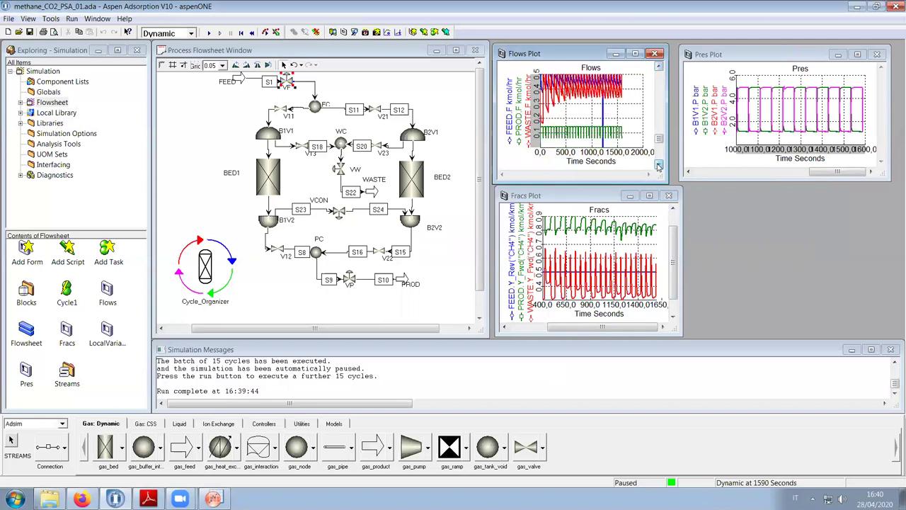
Limit the time axis of the Flows plot to 1000 to 1600 seconds and inspect the flow curves
{"action": "double_click", "coordinate": [614, 156]}
{"action": "key", "text": "Tab"}
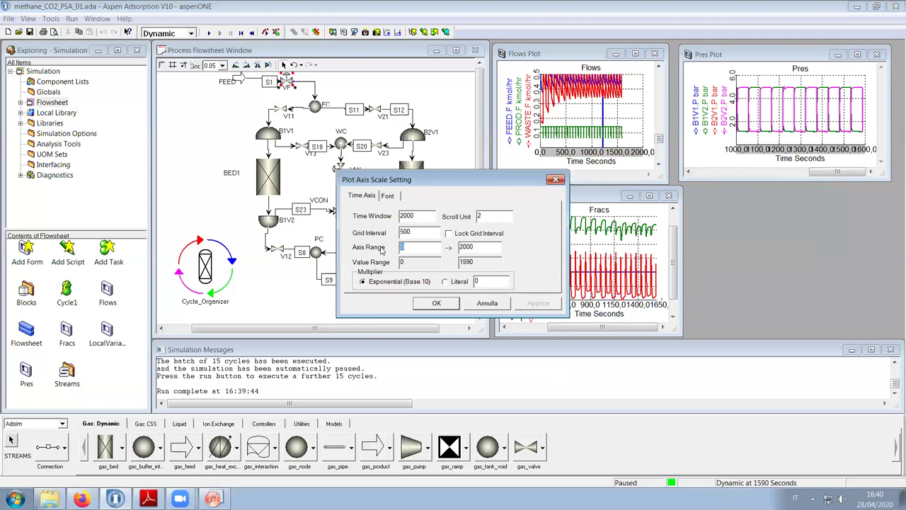
{"action": "type", "text": "10"}
{"action": "left_click", "coordinate": [467, 247]}
{"action": "type", "text": "15"}
{"action": "left_click", "coordinate": [437, 303]}
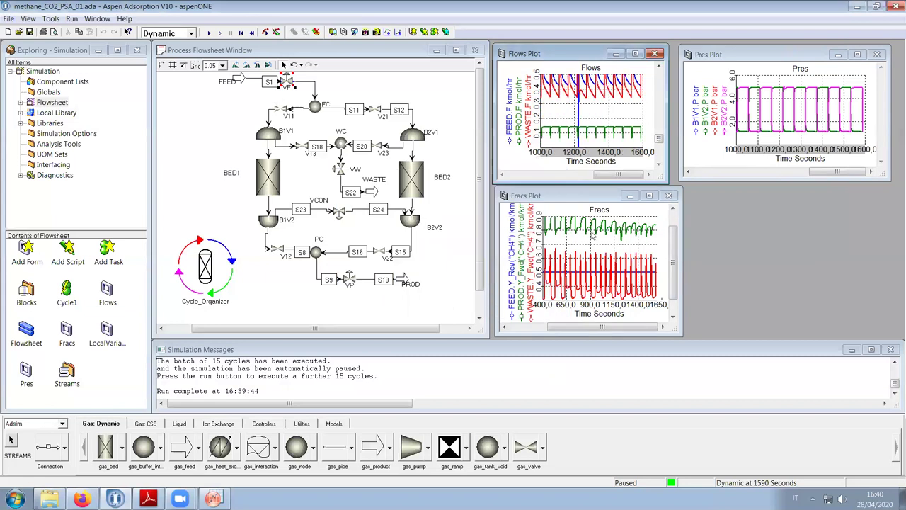
{"action": "left_click", "coordinate": [659, 67]}
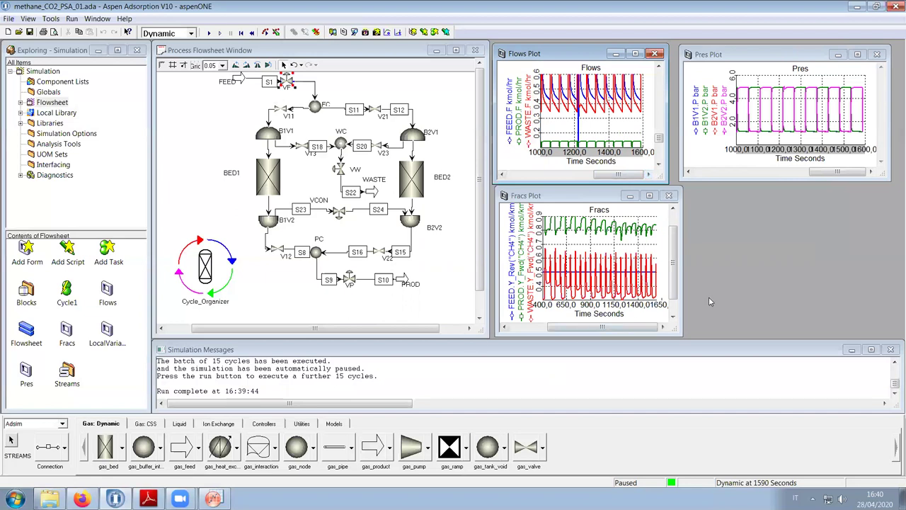
Show the Flows plot as a history table and copy all of its data
{"action": "right_click", "coordinate": [597, 95]}
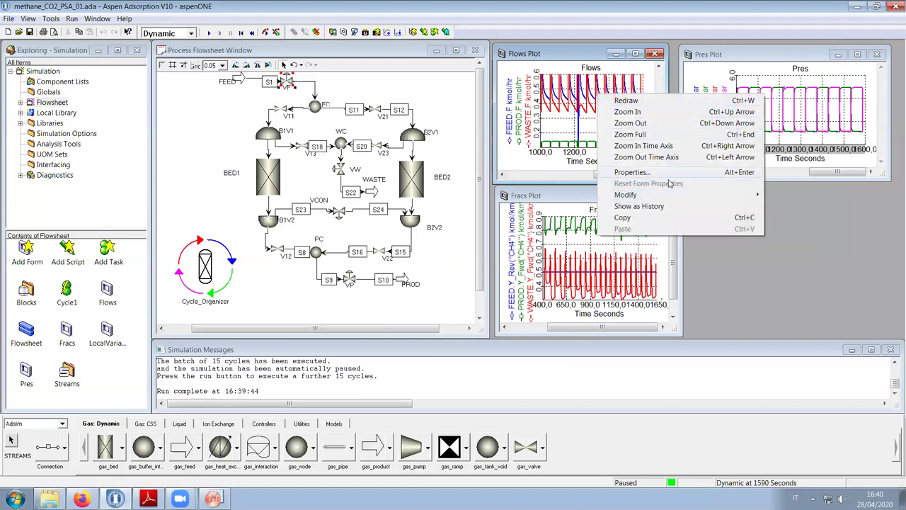
{"action": "left_click", "coordinate": [650, 205]}
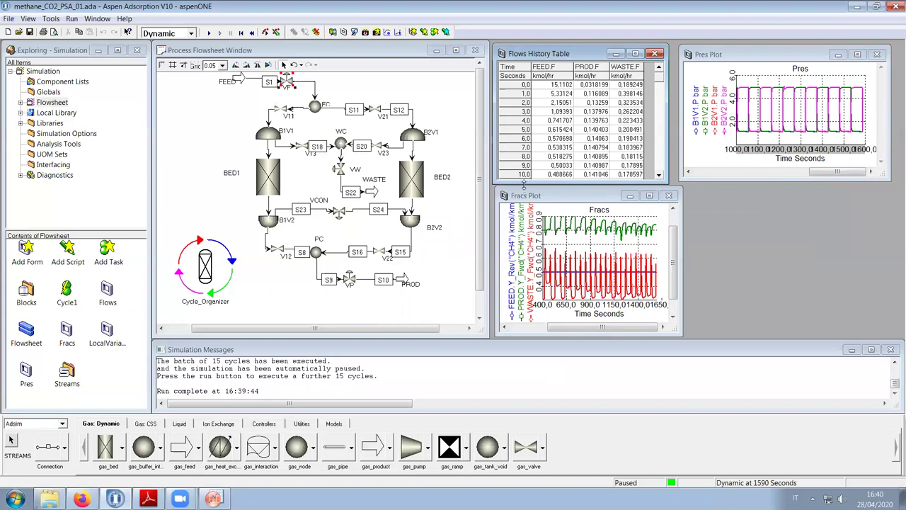
{"action": "right_click", "coordinate": [517, 69]}
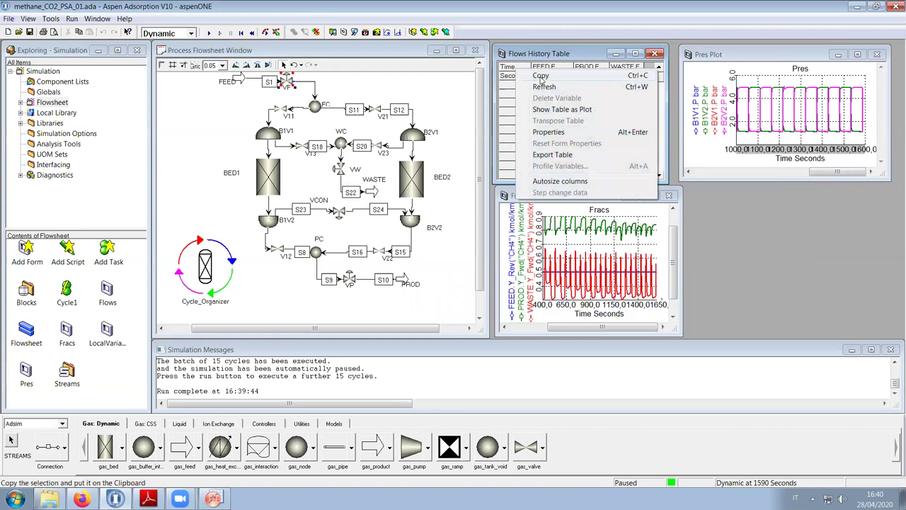
{"action": "left_click", "coordinate": [548, 40]}
Open a blank workbook in Excel 2016 and paste the flow history table at cell A1
{"action": "left_click", "coordinate": [17, 498]}
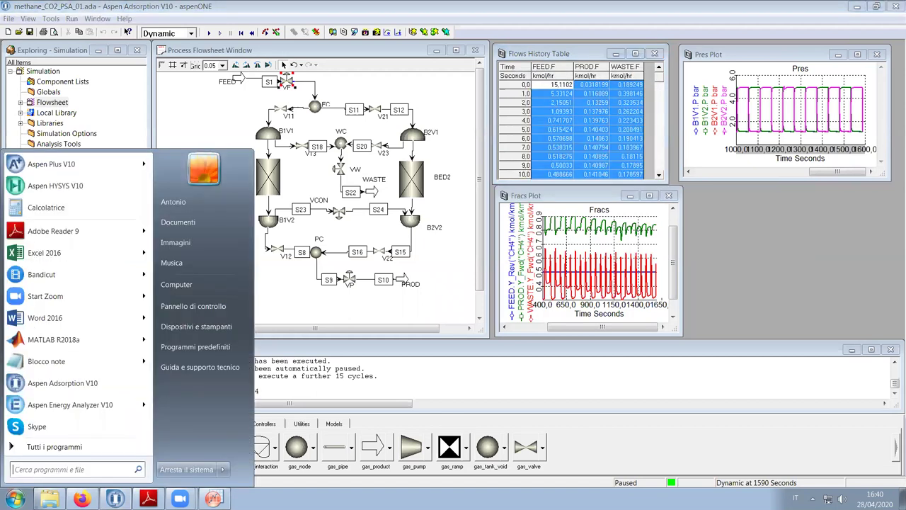
{"action": "left_click", "coordinate": [73, 254]}
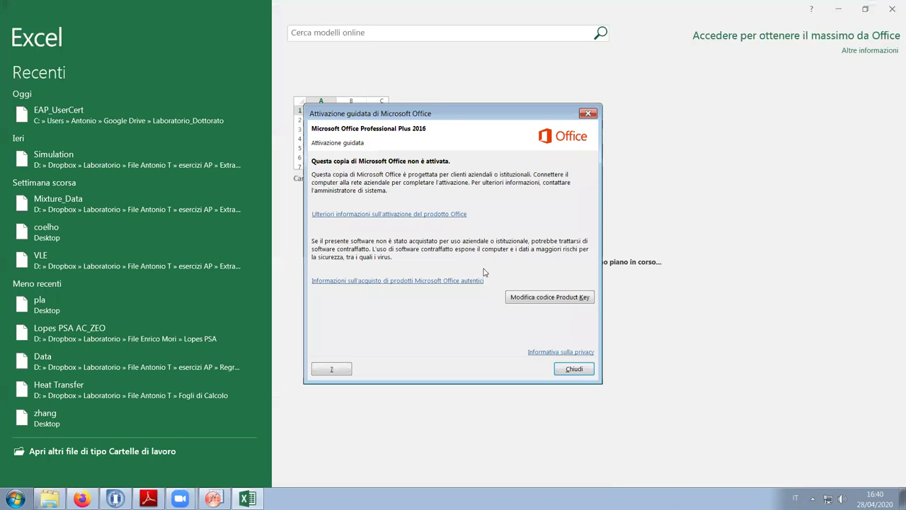
{"action": "left_click", "coordinate": [570, 367]}
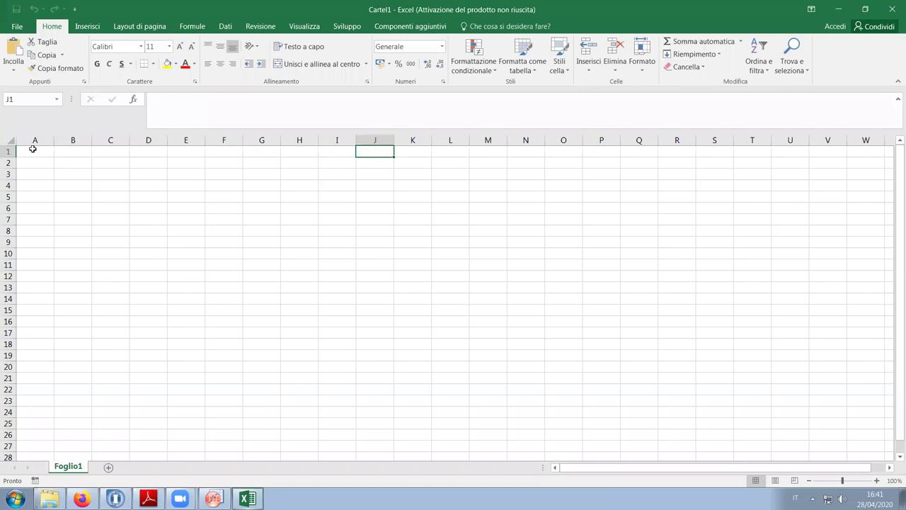
{"action": "left_click", "coordinate": [30, 149]}
{"action": "key", "text": "ctrl+v"}
{"action": "left_click", "coordinate": [307, 239]}
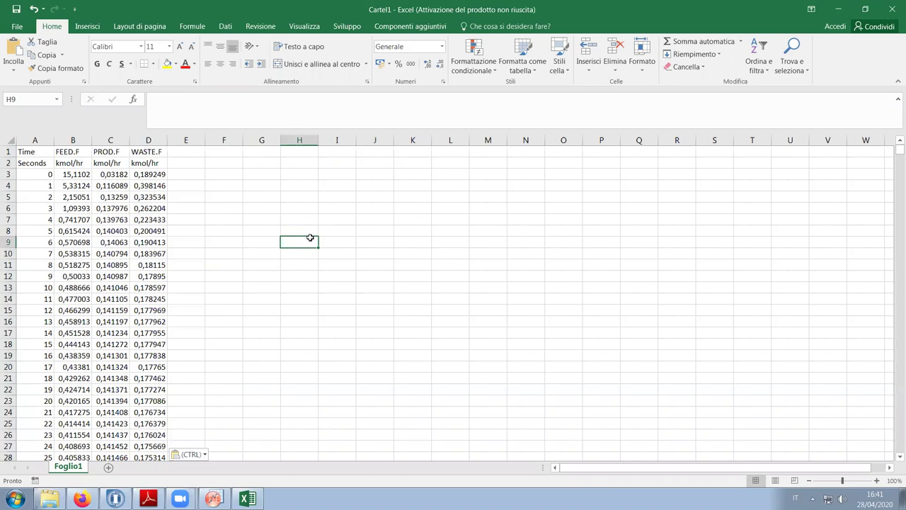
Copy the numeric flow rows of columns A to D from row 3 down and paste them into the Flows sheet in OriginPro
{"action": "left_click_drag", "start_coordinate": [26, 174], "coordinate": [141, 436]}
{"action": "key", "text": "ctrl+c"}
{"action": "left_click_drag", "start_coordinate": [900, 448], "coordinate": [893, 146]}
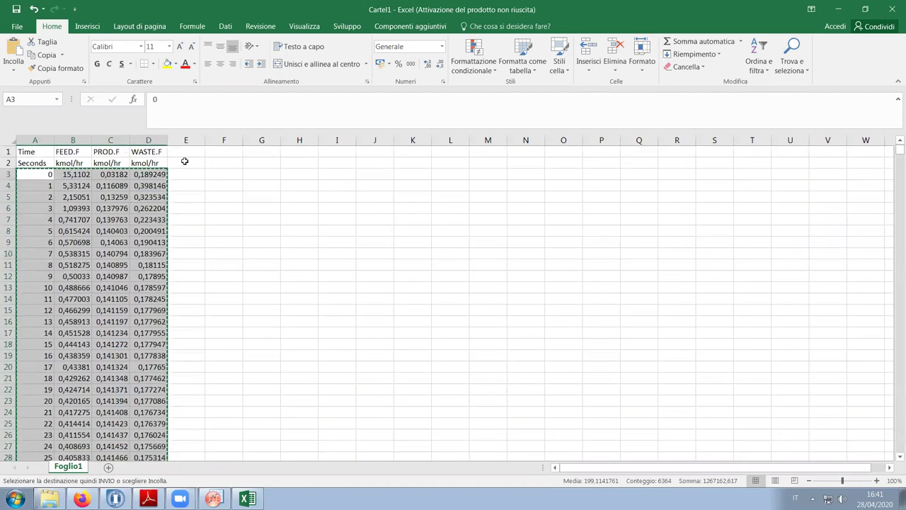
{"action": "left_click", "coordinate": [214, 498]}
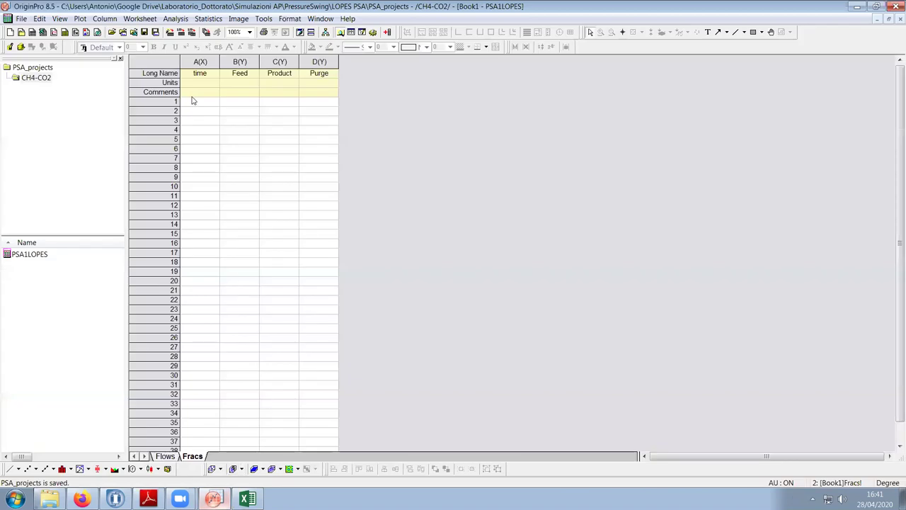
{"action": "left_click", "coordinate": [202, 101]}
{"action": "right_click", "coordinate": [204, 102]}
{"action": "left_click", "coordinate": [219, 137]}
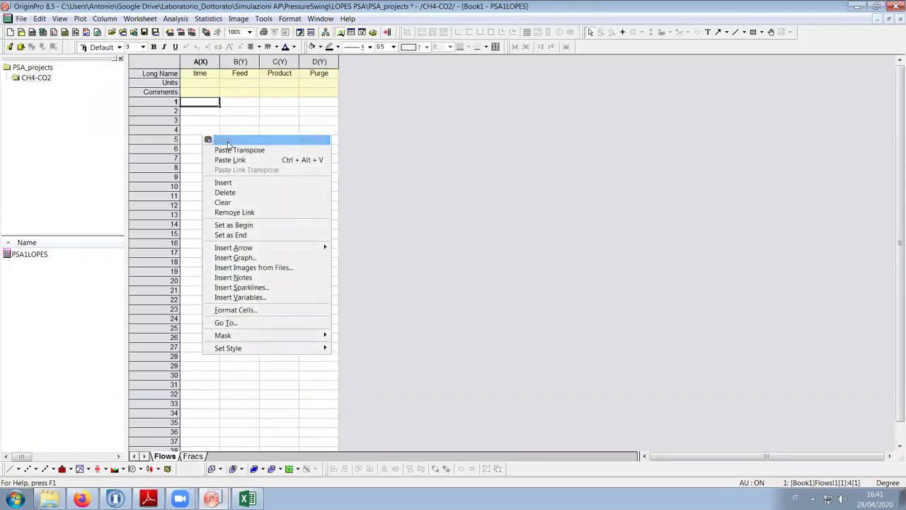
Enter the column units on the Flows sheet: s for time and kmol/h for Feed, Product and Purge
{"action": "left_click", "coordinate": [206, 84]}
{"action": "type", "text": "s"}
{"action": "key", "text": "Tab"}
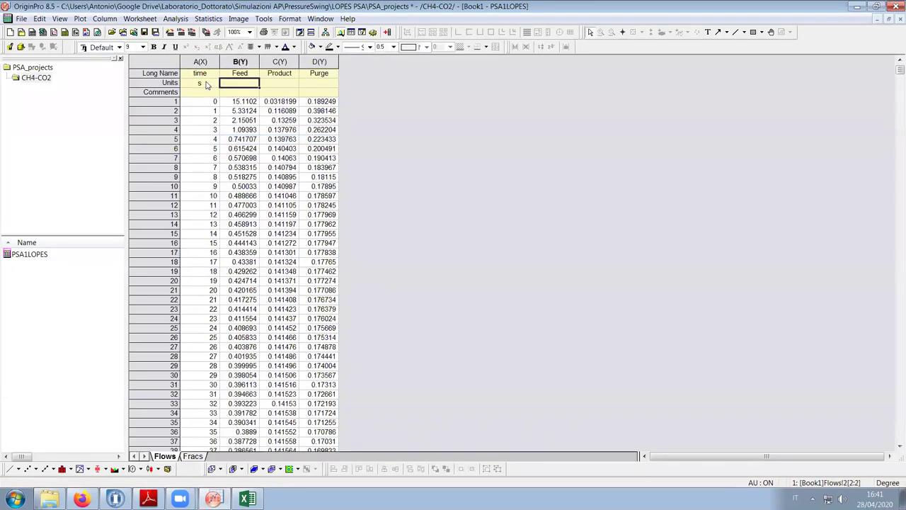
{"action": "type", "text": "kmol/h"}
{"action": "key", "text": "Tab"}
{"action": "key", "text": "shift+Tab"}
{"action": "key", "text": "ctrl+v"}
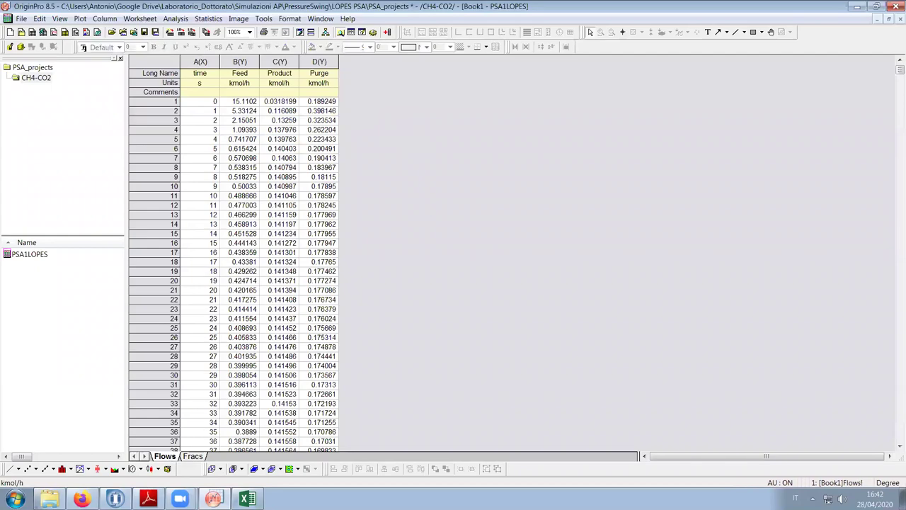
Switch back to Excel and copy the numeric flow data from cell A3 to the end of the table
{"action": "left_click", "coordinate": [247, 498]}
{"action": "key", "text": "ctrl+shift+End"}
{"action": "key", "text": "ctrl+c"}
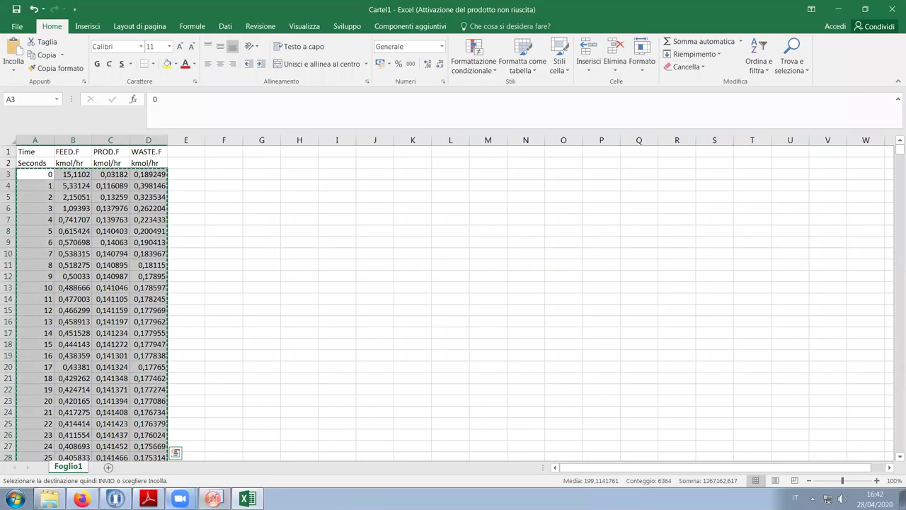
In Aspen Adsorption, show the Fracs plot as a history table and copy the whole table
{"action": "left_click", "coordinate": [213, 498]}
{"action": "right_click", "coordinate": [650, 255]}
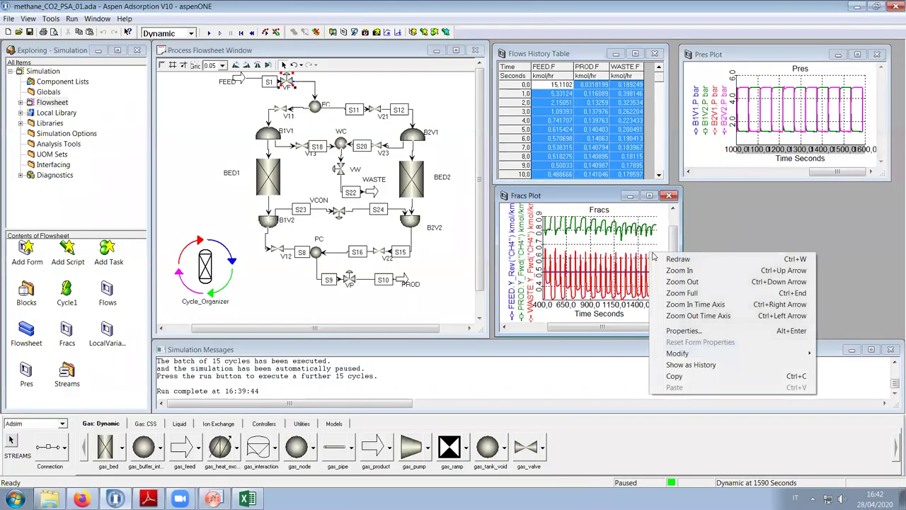
{"action": "left_click", "coordinate": [701, 370]}
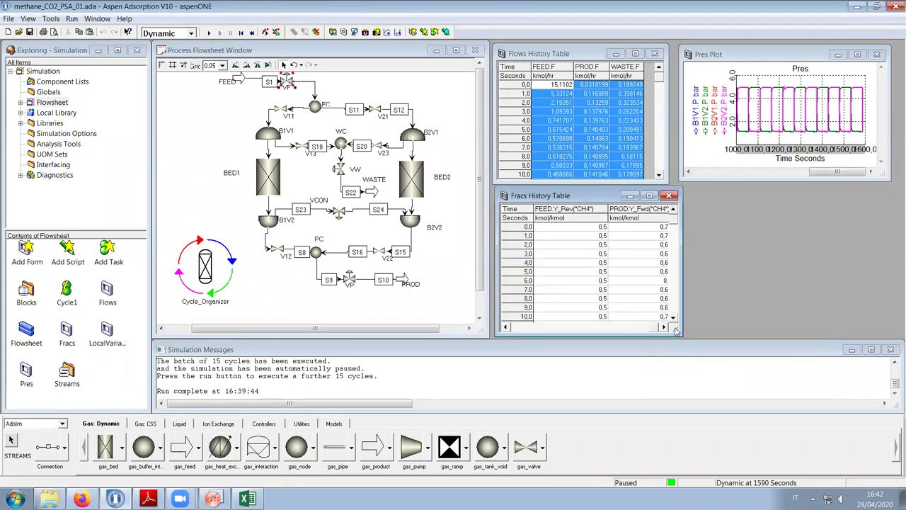
{"action": "left_click", "coordinate": [654, 327]}
{"action": "left_click", "coordinate": [503, 326]}
{"action": "left_click", "coordinate": [524, 213]}
{"action": "right_click", "coordinate": [524, 212]}
{"action": "left_click", "coordinate": [549, 214]}
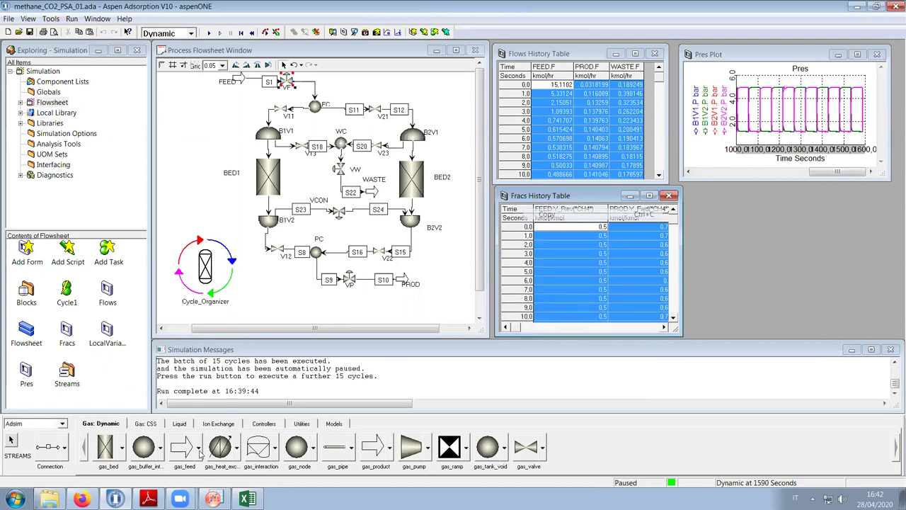
Switch back to Excel, clear the pending copy selection and select cell F3 beside the flow data
{"action": "left_click", "coordinate": [214, 499]}
{"action": "left_click", "coordinate": [247, 499]}
{"action": "left_click", "coordinate": [312, 320]}
{"action": "left_click", "coordinate": [312, 320]}
{"action": "key", "text": "Escape"}
{"action": "left_click", "coordinate": [212, 172]}
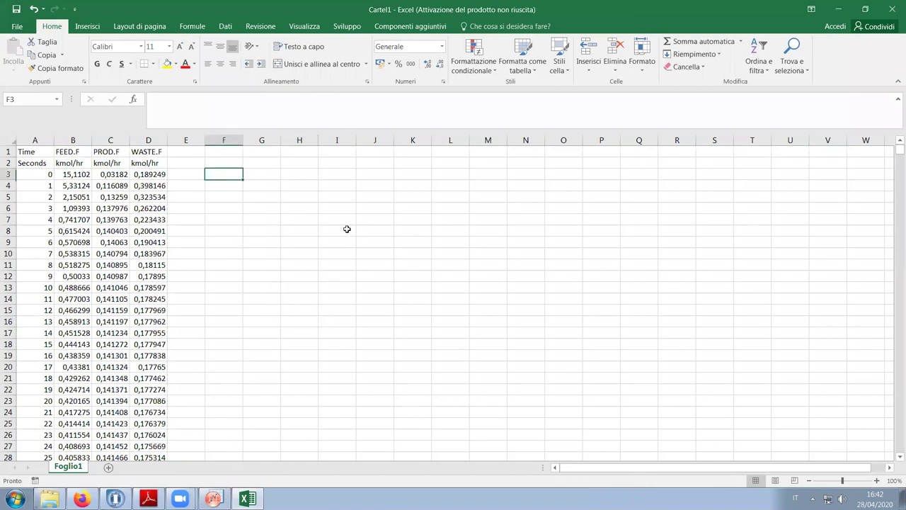
Copy the Fracs history table again from Aspen Adsorption and paste it into Excel at cell F3
{"action": "left_click", "coordinate": [115, 499]}
{"action": "right_click", "coordinate": [524, 211]}
{"action": "left_click", "coordinate": [546, 217]}
{"action": "left_click", "coordinate": [247, 499]}
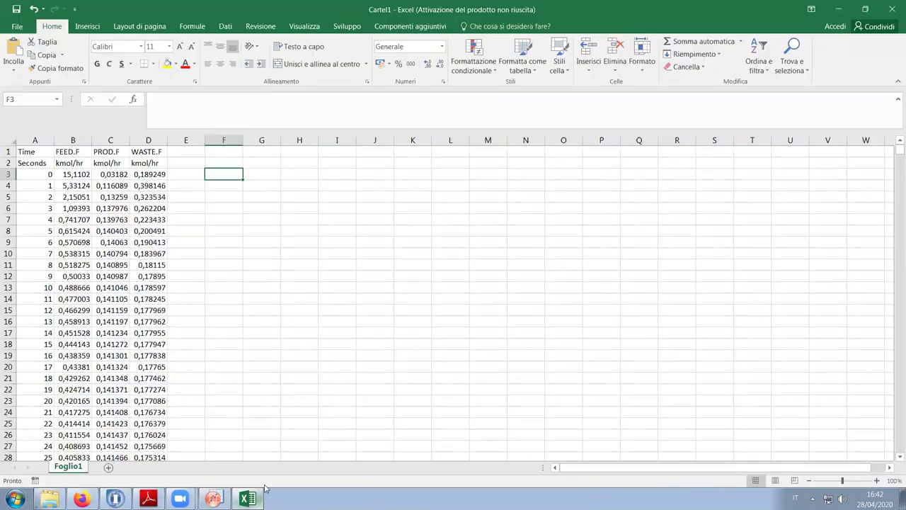
{"action": "key", "text": "ctrl+v"}
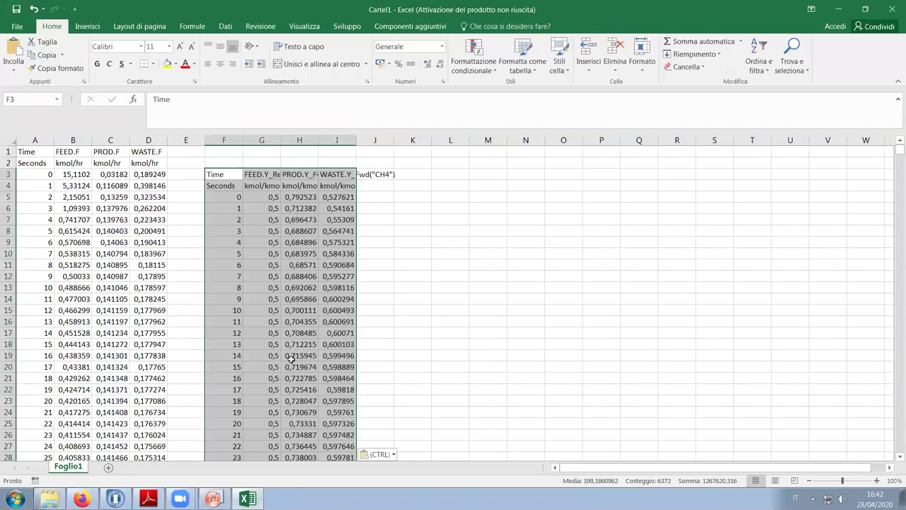
Copy the numeric fraction rows of columns F to I from row 5 down and paste them into the Fracs sheet in OriginPro
{"action": "left_click_drag", "start_coordinate": [225, 197], "coordinate": [335, 436]}
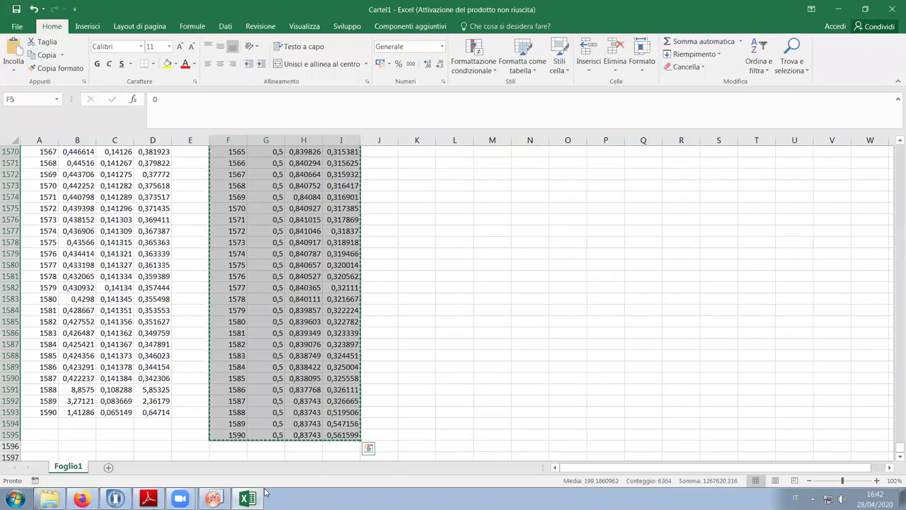
{"action": "left_click", "coordinate": [213, 499]}
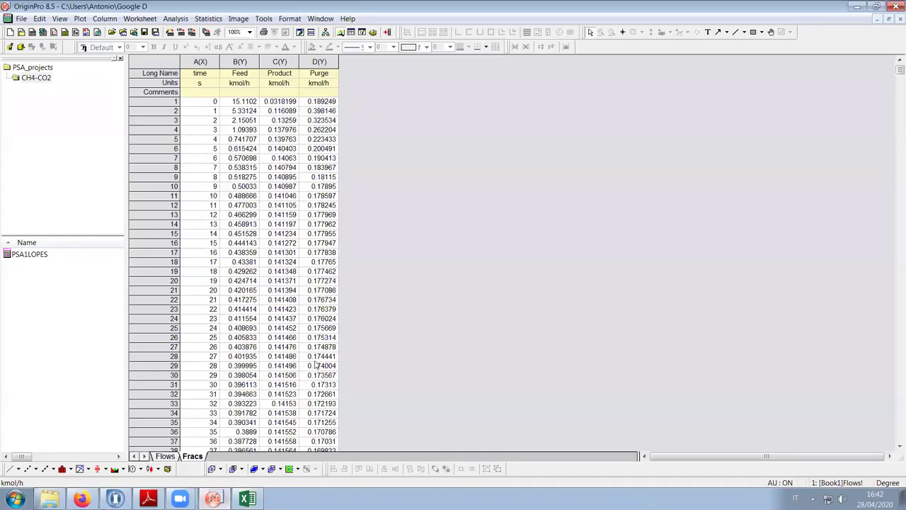
{"action": "right_click", "coordinate": [213, 103]}
{"action": "left_click", "coordinate": [234, 138]}
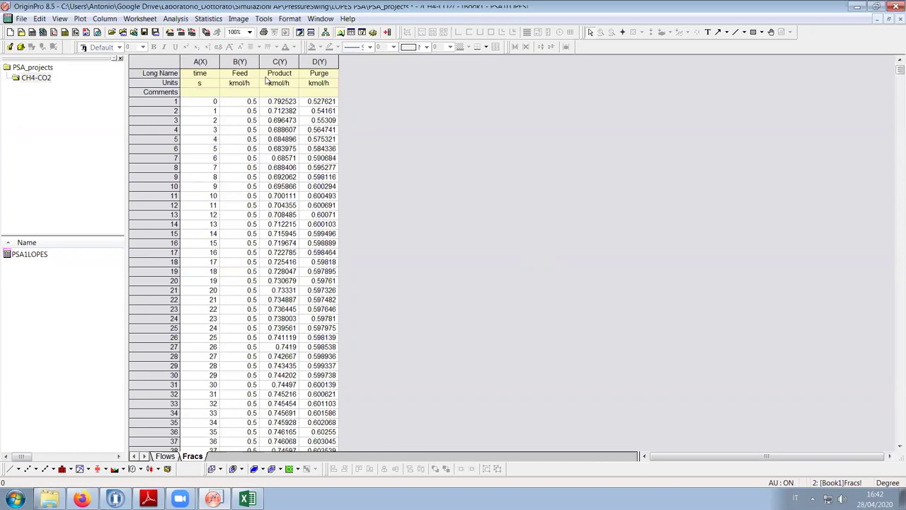
Integrate the Product column of the Fracs sheet over time with the default settings, using Mathematical Area and output to a new column
{"action": "left_click", "coordinate": [239, 62]}
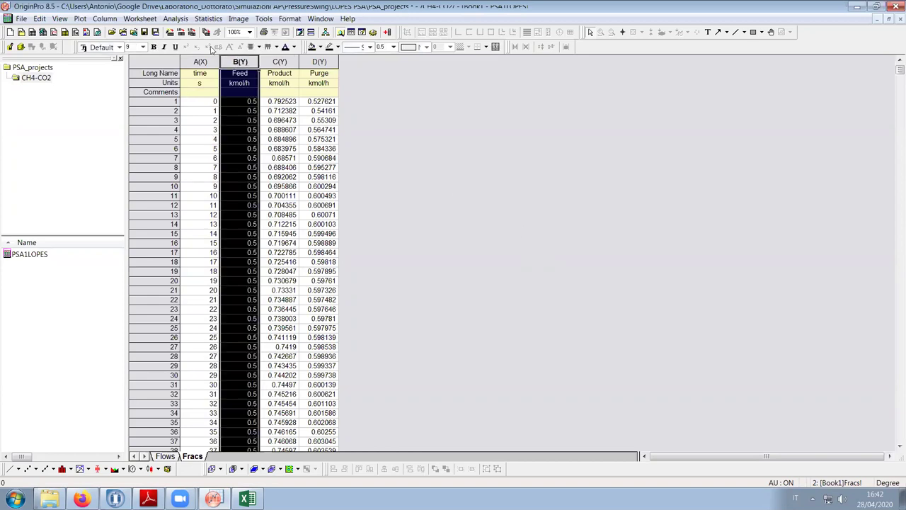
{"action": "left_click", "coordinate": [478, 115]}
{"action": "left_click", "coordinate": [280, 62]}
{"action": "left_click", "coordinate": [176, 18]}
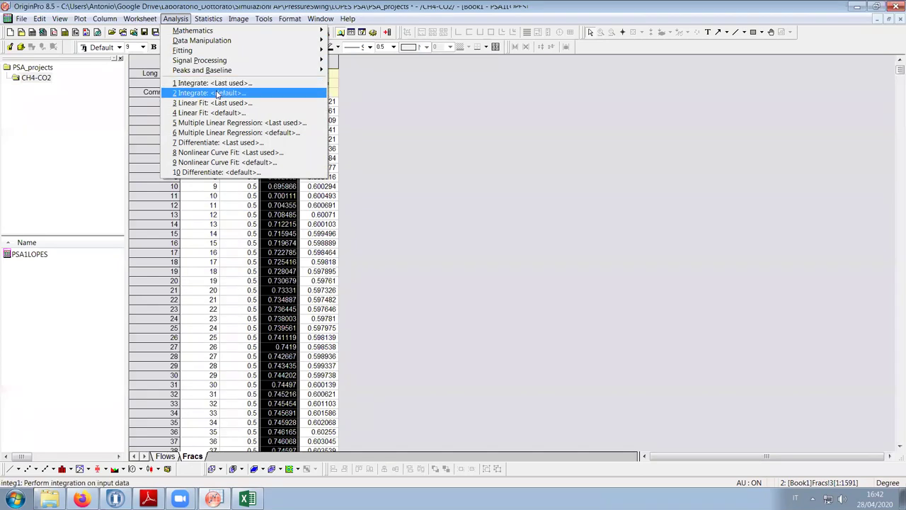
{"action": "left_click", "coordinate": [212, 92]}
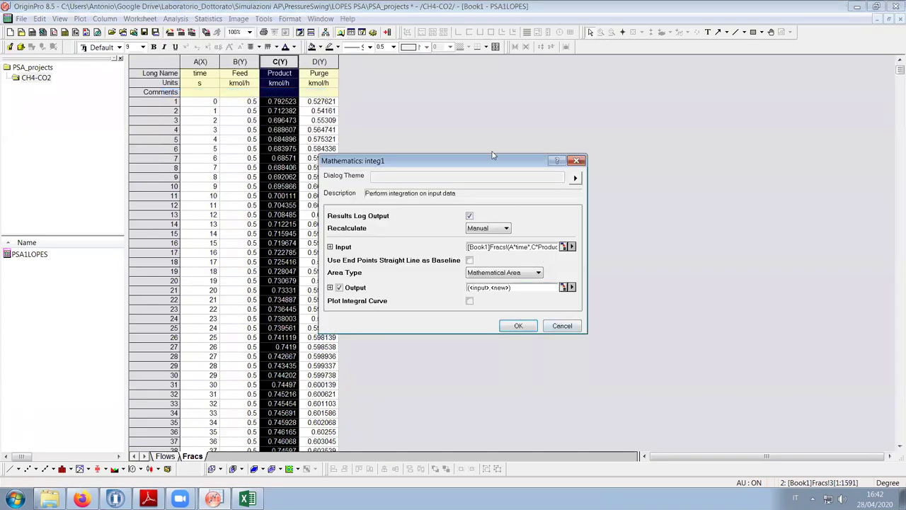
{"action": "left_click_drag", "start_coordinate": [492, 165], "coordinate": [545, 114]}
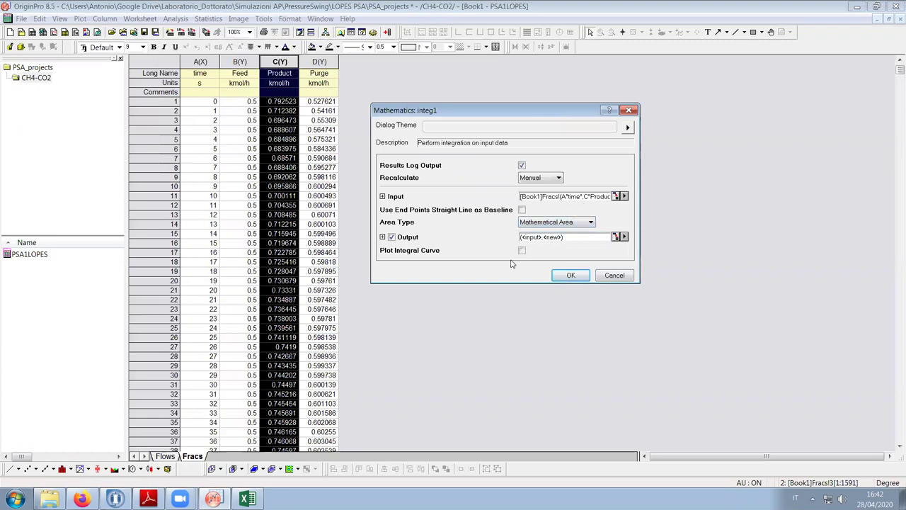
{"action": "triple_click", "coordinate": [559, 196]}
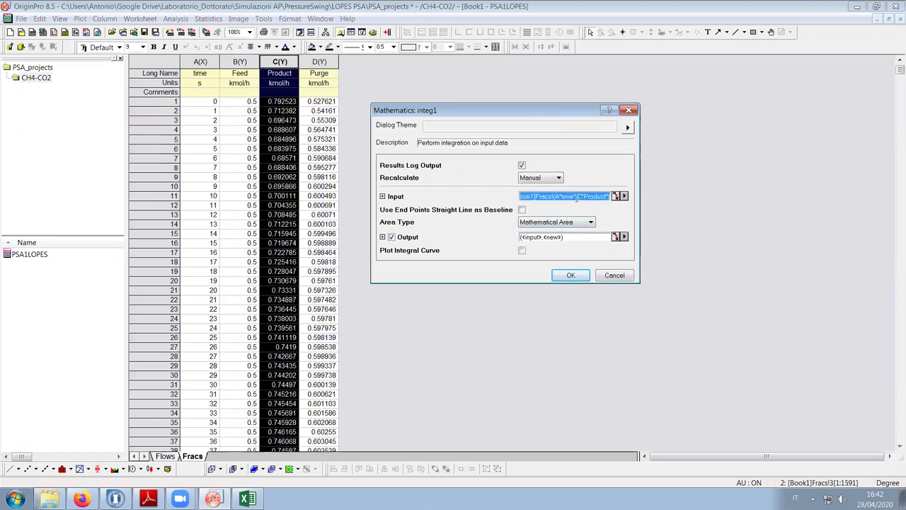
{"action": "left_click", "coordinate": [577, 198]}
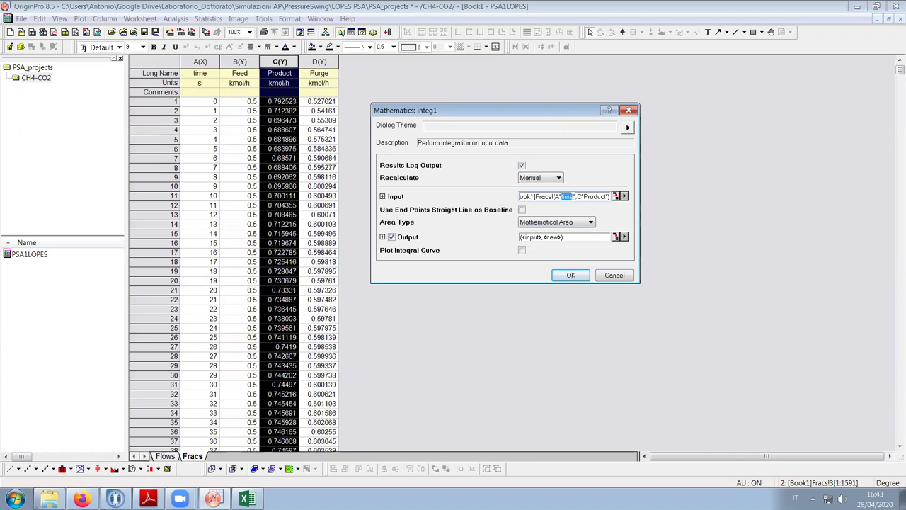
{"action": "left_click", "coordinate": [572, 276]}
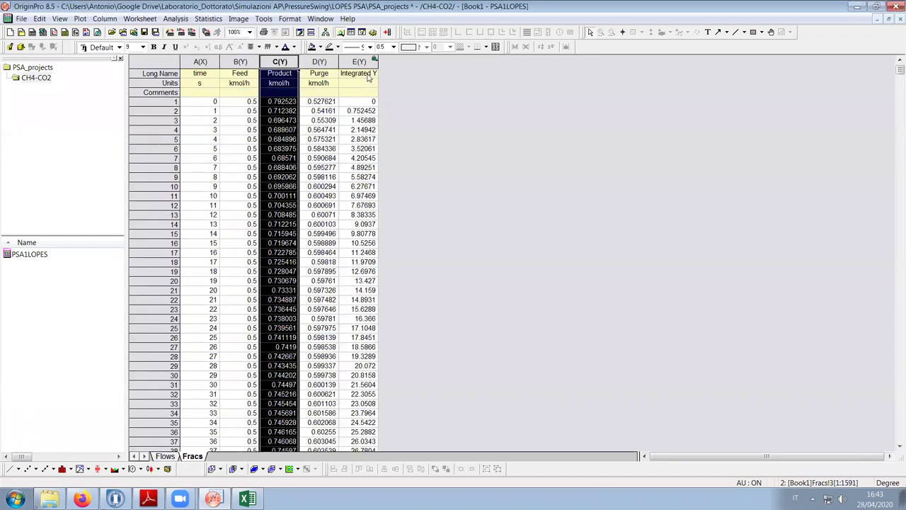
Set the long name of the integrated product column to IntProd
{"action": "left_click", "coordinate": [368, 79]}
{"action": "type", "text": "Intprod"}
{"action": "left_click", "coordinate": [489, 152]}
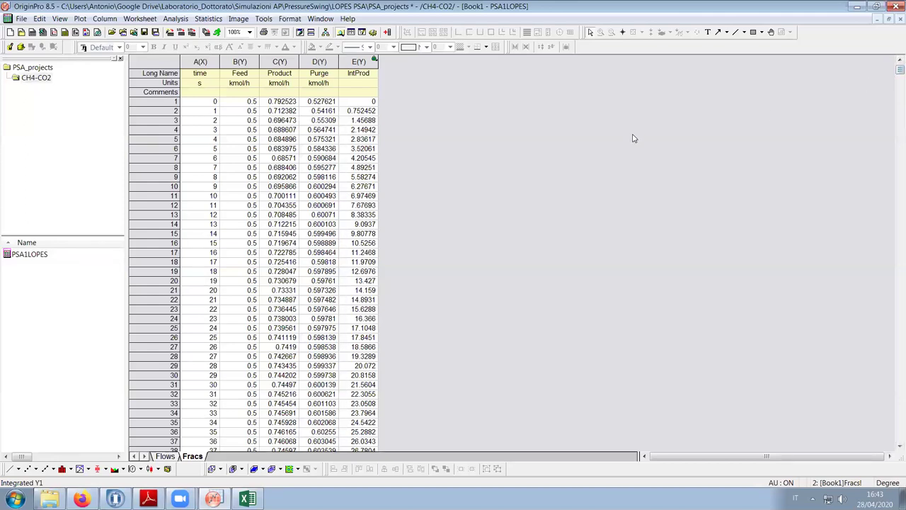
Integrate the Purge column over time with the last used settings and name the resulting column IntWaste
{"action": "left_click", "coordinate": [322, 62]}
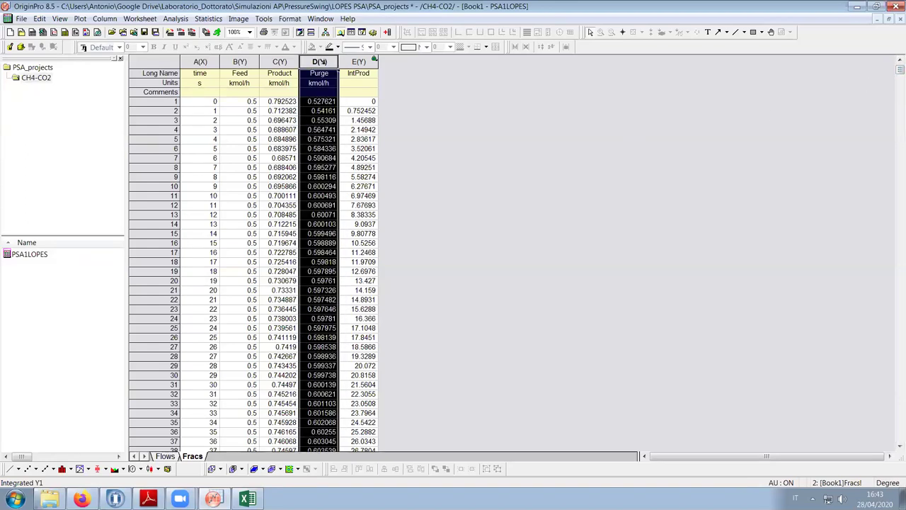
{"action": "left_click", "coordinate": [174, 19]}
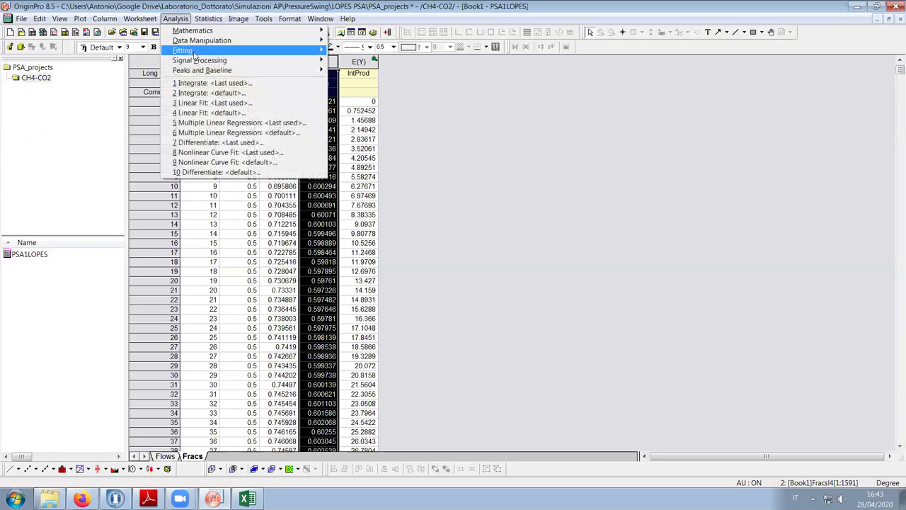
{"action": "left_click", "coordinate": [205, 83]}
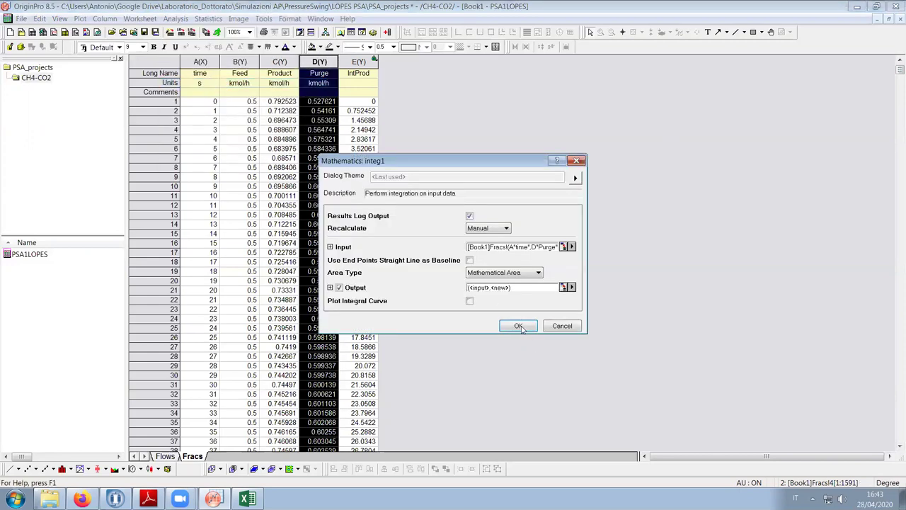
{"action": "left_click", "coordinate": [519, 326]}
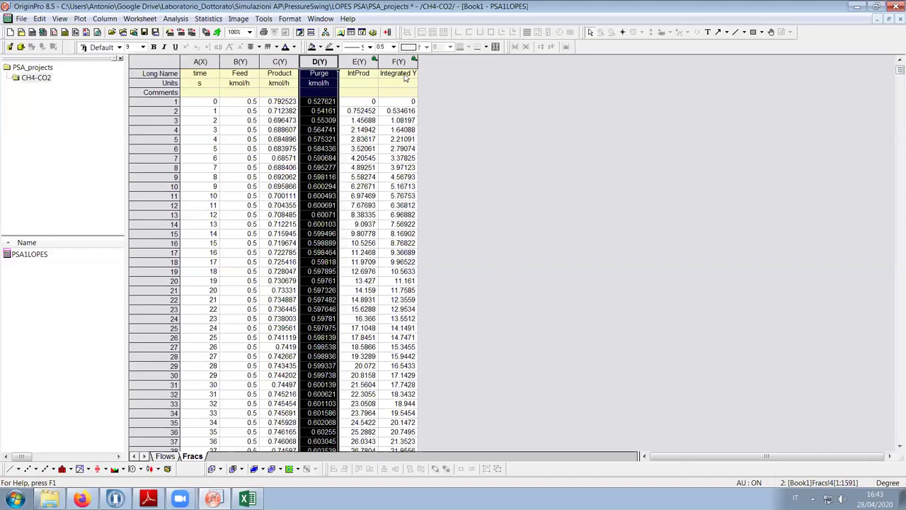
{"action": "left_click", "coordinate": [406, 78]}
{"action": "type", "text": "Int"}
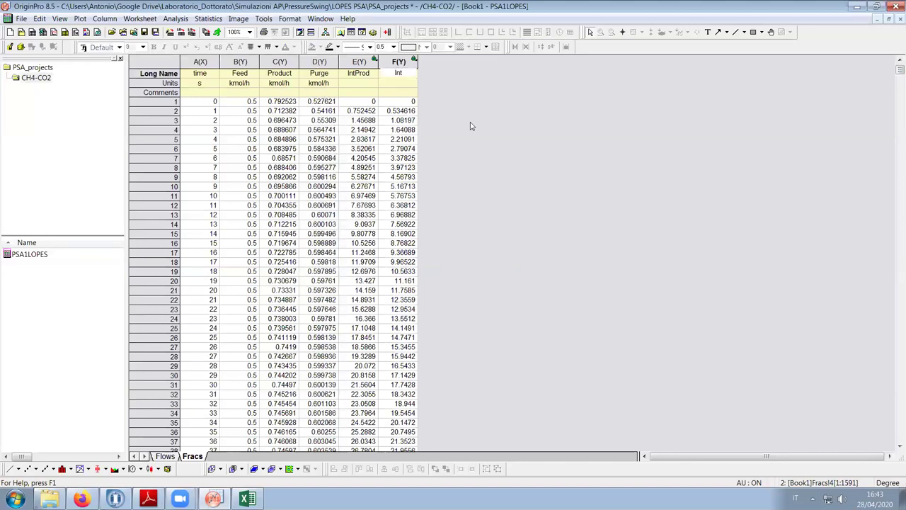
{"action": "type", "text": "Waste"}
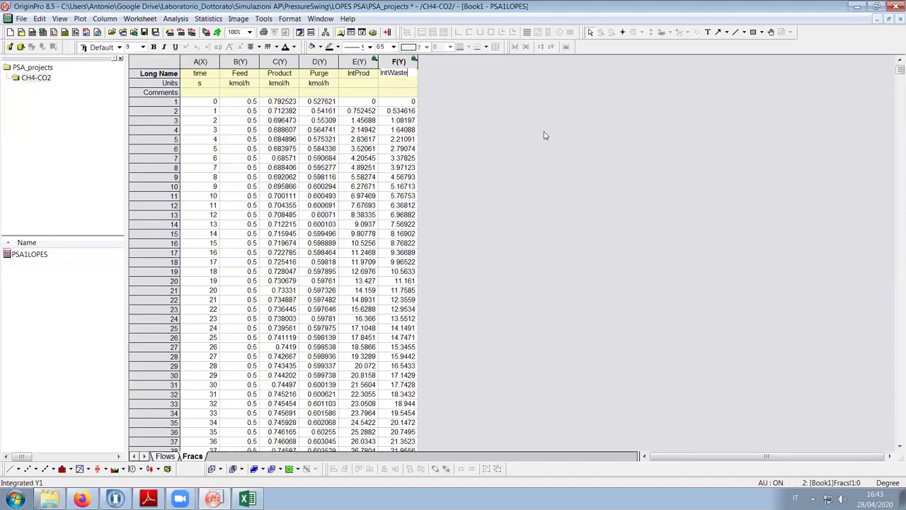
{"action": "left_click", "coordinate": [544, 135]}
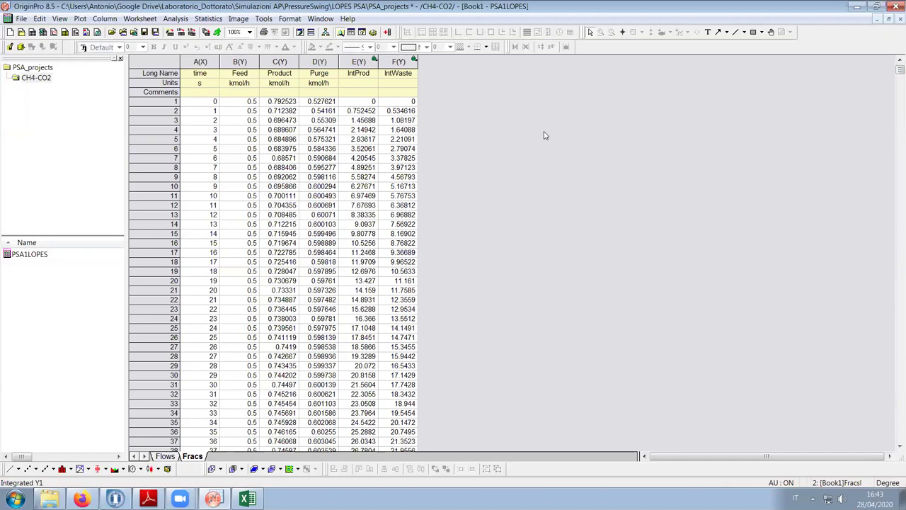
Plot the IntProd and IntWaste columns against time as a line graph, and delete the graph after viewing it
{"action": "left_click_drag", "start_coordinate": [359, 62], "coordinate": [398, 62]}
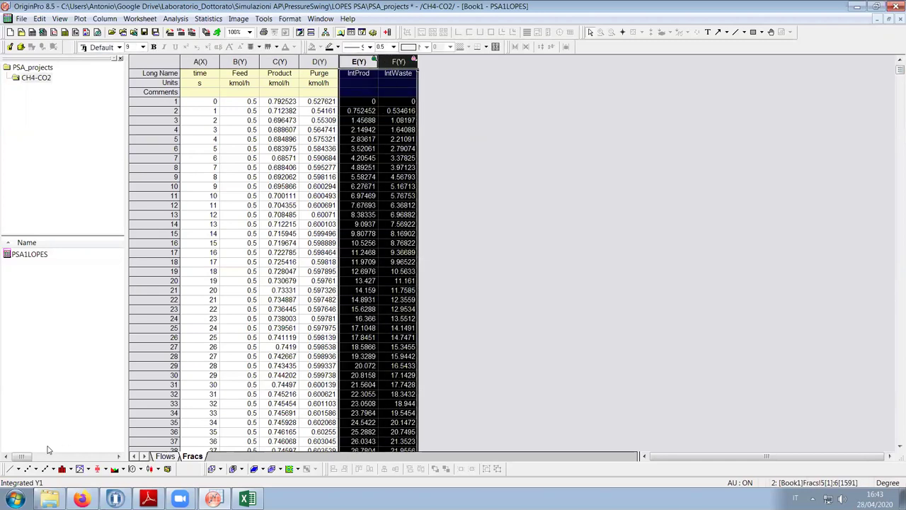
{"action": "left_click", "coordinate": [9, 469]}
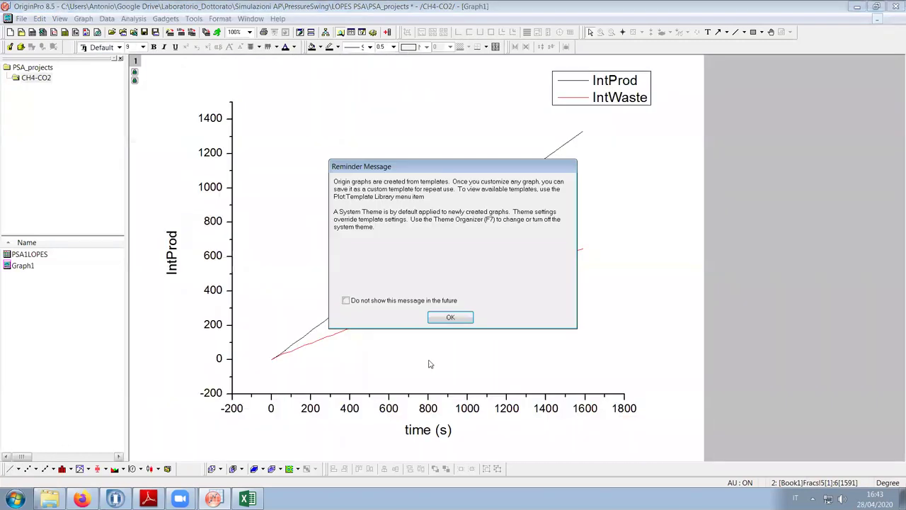
{"action": "left_click", "coordinate": [456, 320]}
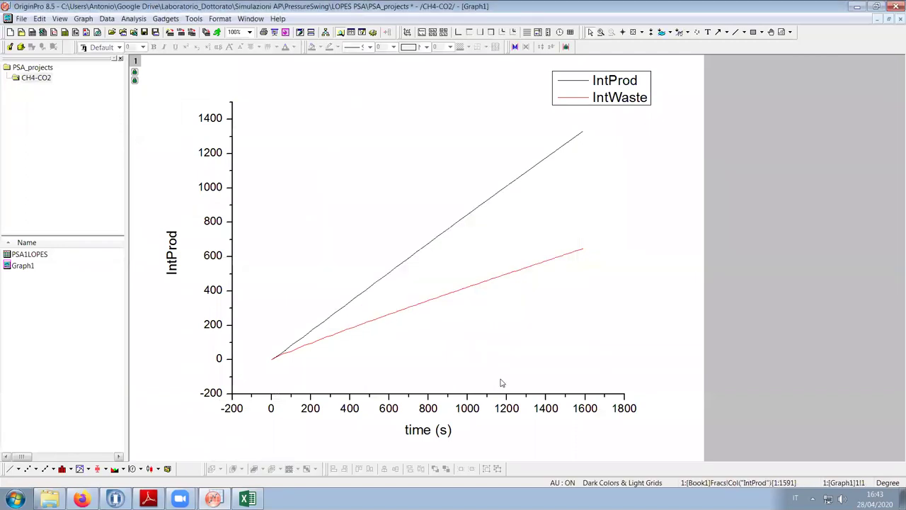
{"action": "left_click", "coordinate": [899, 19]}
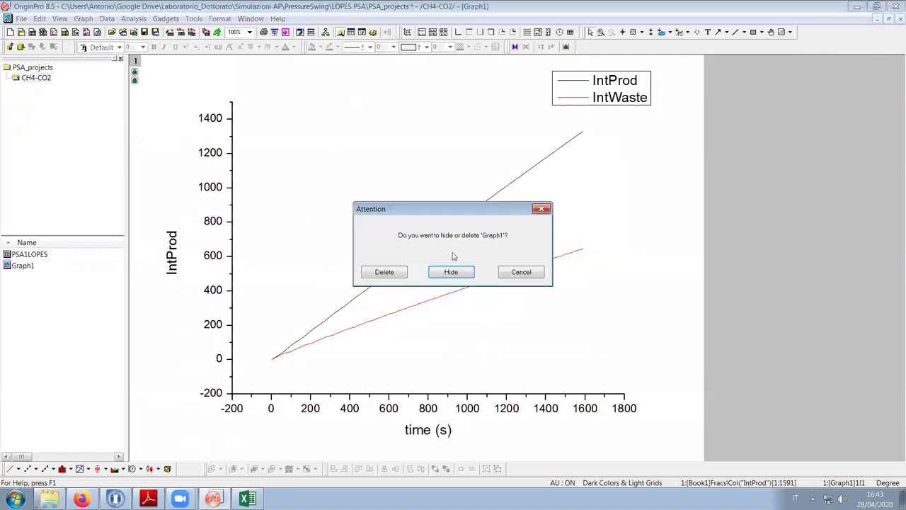
{"action": "left_click", "coordinate": [384, 273]}
Add two new columns to the Fracs sheet and set their long names to AvgProd and AvgPurge
{"action": "key", "text": "ctrl+d"}
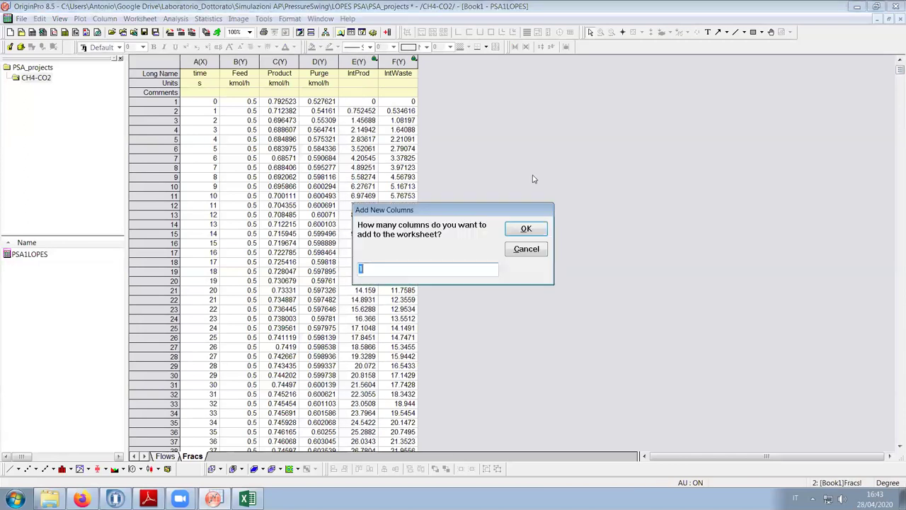
{"action": "type", "text": "2"}
{"action": "key", "text": "Return"}
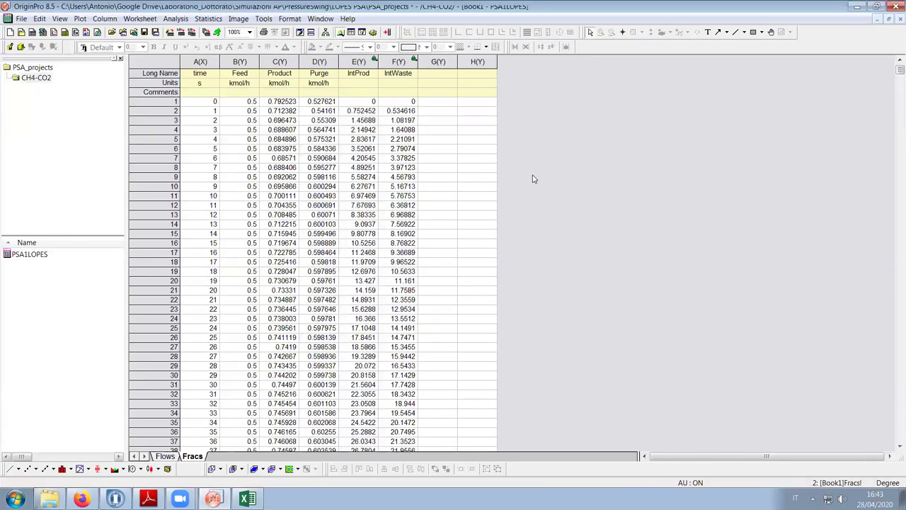
{"action": "left_click", "coordinate": [432, 75]}
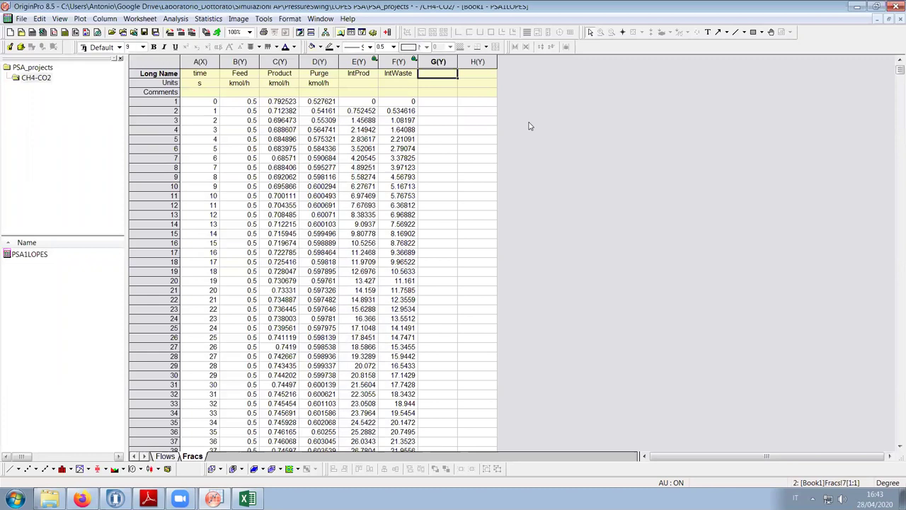
{"action": "type", "text": "A"}
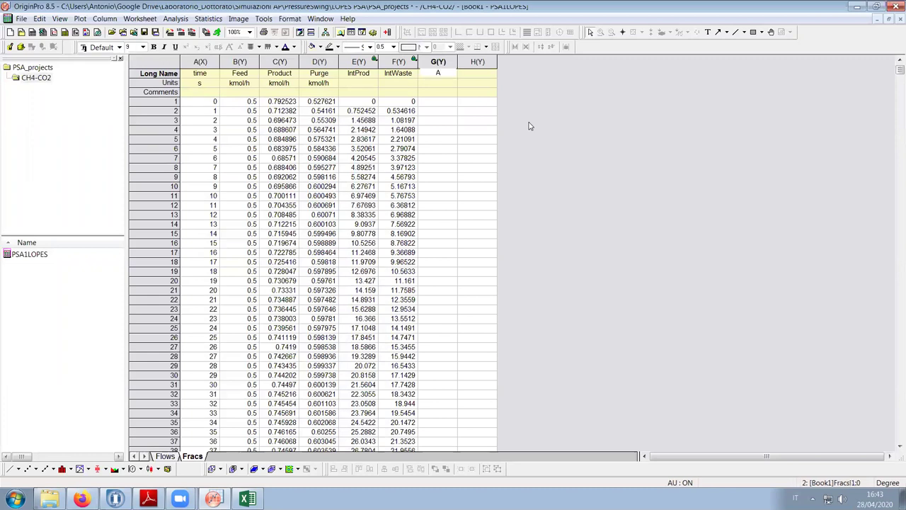
{"action": "type", "text": "vgProd"}
{"action": "key", "text": "Tab"}
{"action": "type", "text": "AvgPurge"}
{"action": "key", "text": "Return"}
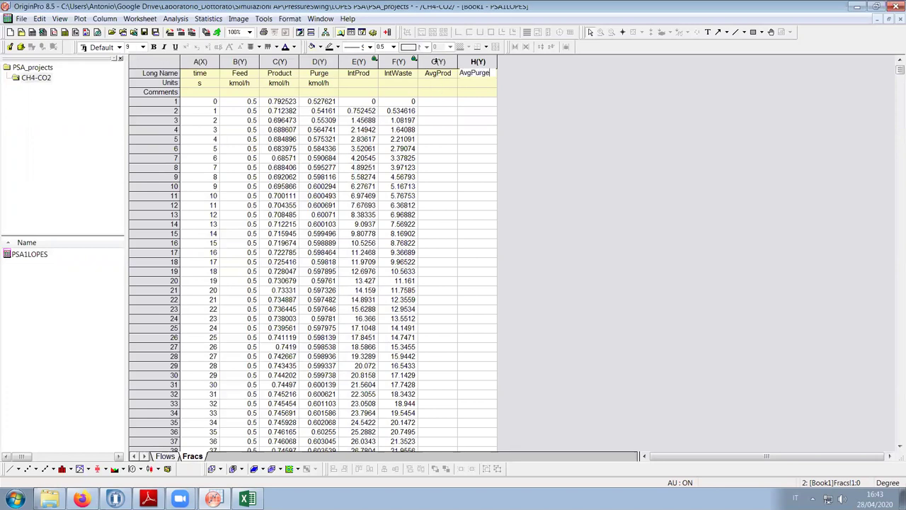
Fill the AvgProd column of the Fracs sheet with the formula Col(E)/Col(time)
{"action": "left_click", "coordinate": [437, 61]}
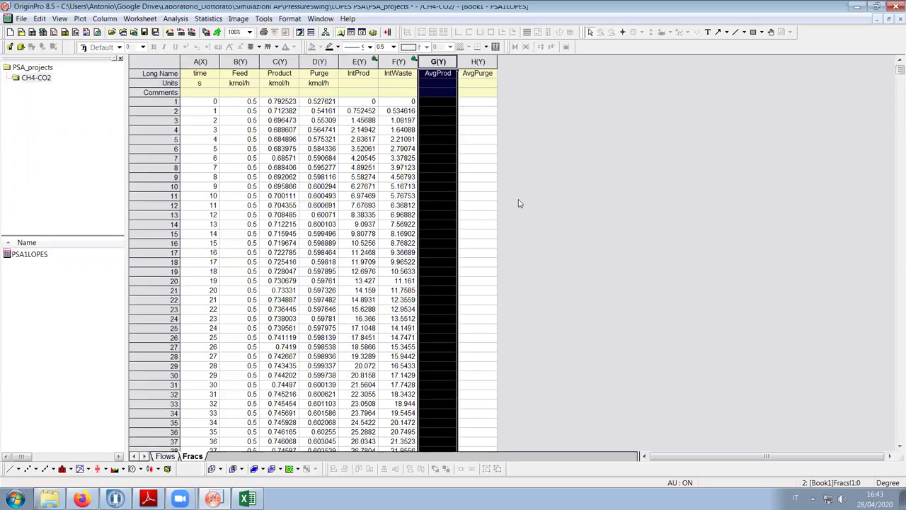
{"action": "key", "text": "ctrl+d"}
{"action": "left_click", "coordinate": [535, 282]}
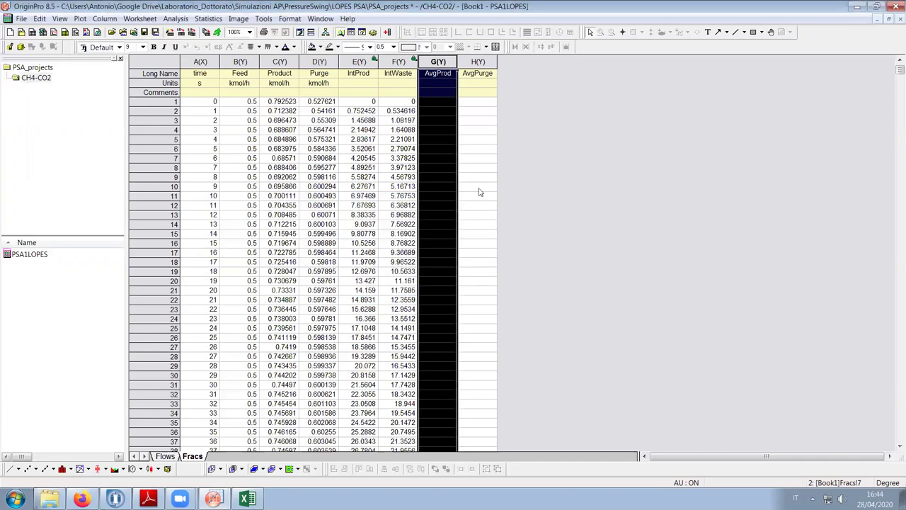
{"action": "key", "text": "ctrl+q"}
{"action": "left_click_drag", "start_coordinate": [402, 156], "coordinate": [565, 179]}
{"action": "type", "text": "Col(E)/"}
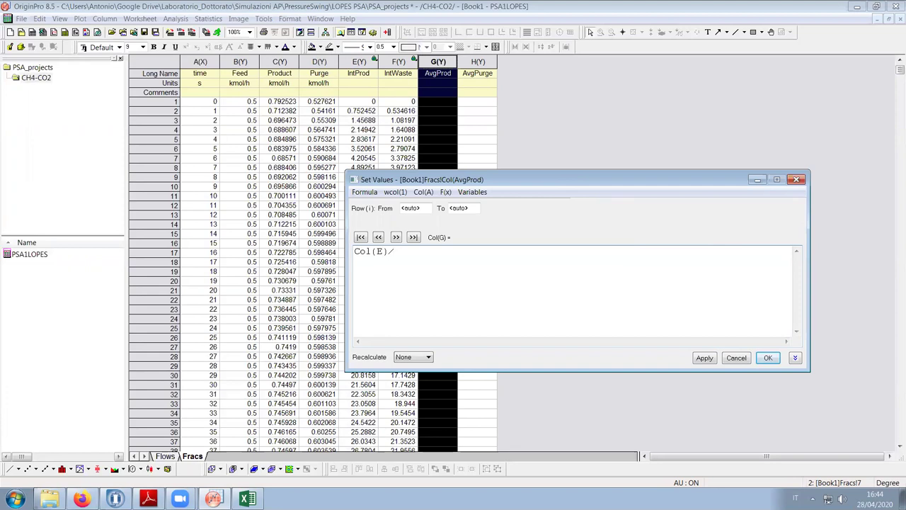
{"action": "type", "text": "Col(time"}
{"action": "left_click", "coordinate": [704, 357]}
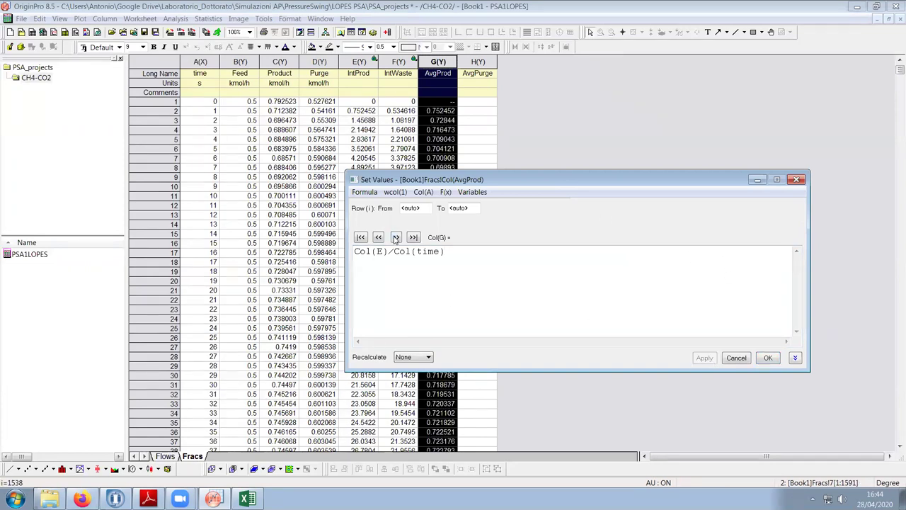
Reuse the AvgProd formula for the AvgPurge column, changing it to divide the IntWaste column by time
{"action": "left_click_drag", "start_coordinate": [447, 252], "coordinate": [347, 252]}
{"action": "key", "text": "ctrl+c"}
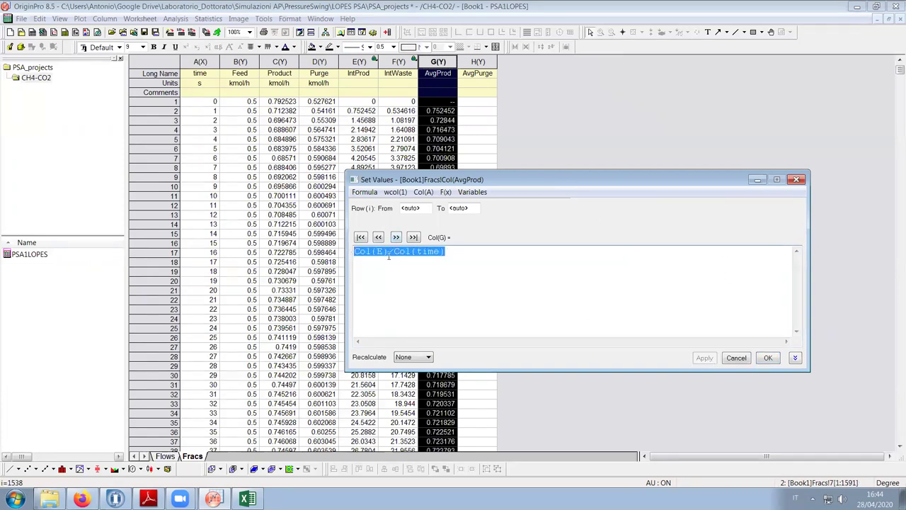
{"action": "left_click", "coordinate": [395, 237]}
{"action": "left_click", "coordinate": [417, 271]}
{"action": "key", "text": "ctrl+v"}
{"action": "double_click", "coordinate": [379, 252]}
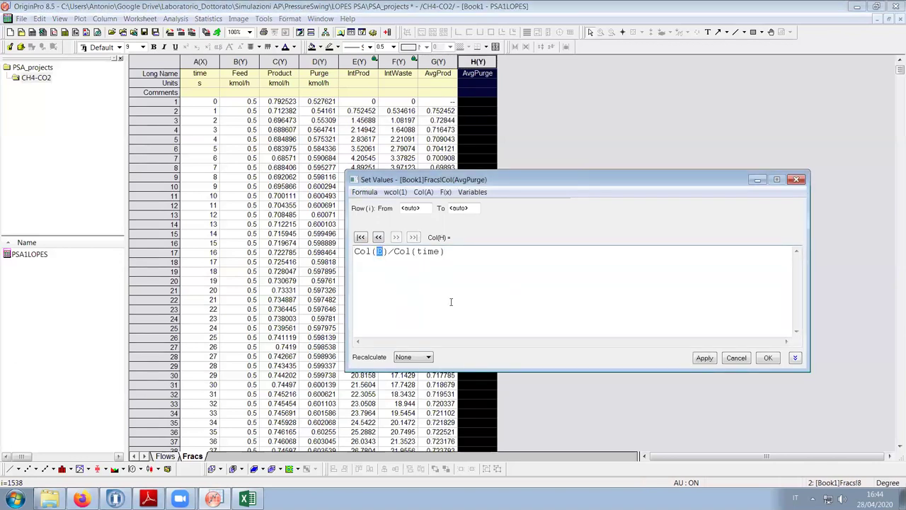
{"action": "left_click", "coordinate": [705, 357]}
{"action": "left_click", "coordinate": [768, 357]}
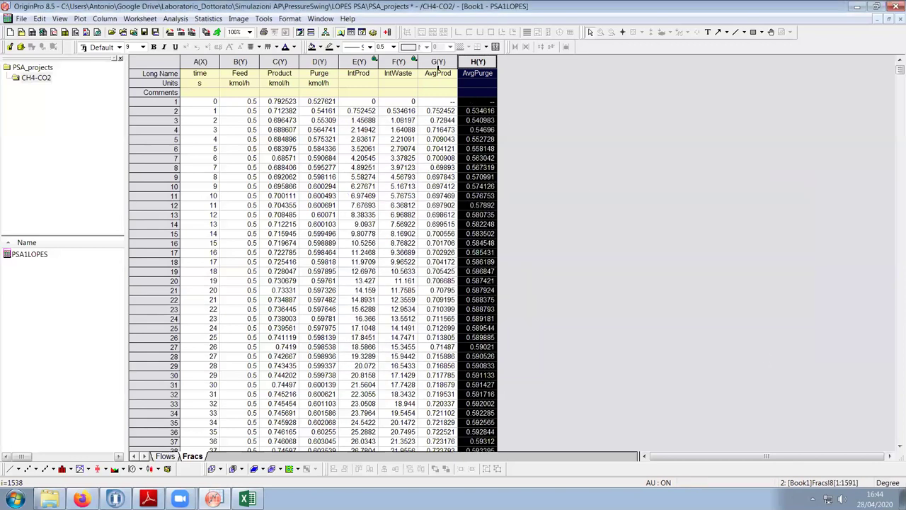
Plot the AvgProd and AvgPurge columns against time as a line graph and dismiss the template reminder
{"action": "left_click_drag", "start_coordinate": [437, 61], "coordinate": [463, 62]}
{"action": "left_click", "coordinate": [10, 468]}
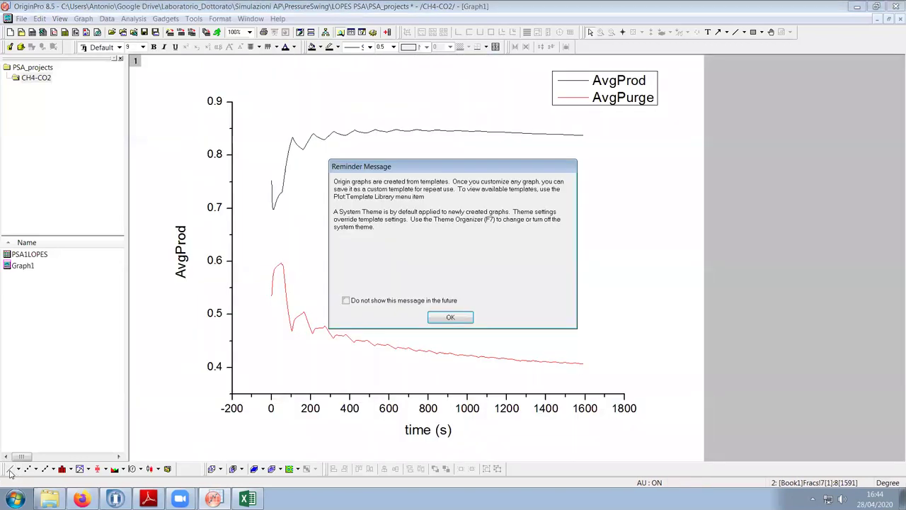
{"action": "left_click", "coordinate": [450, 318]}
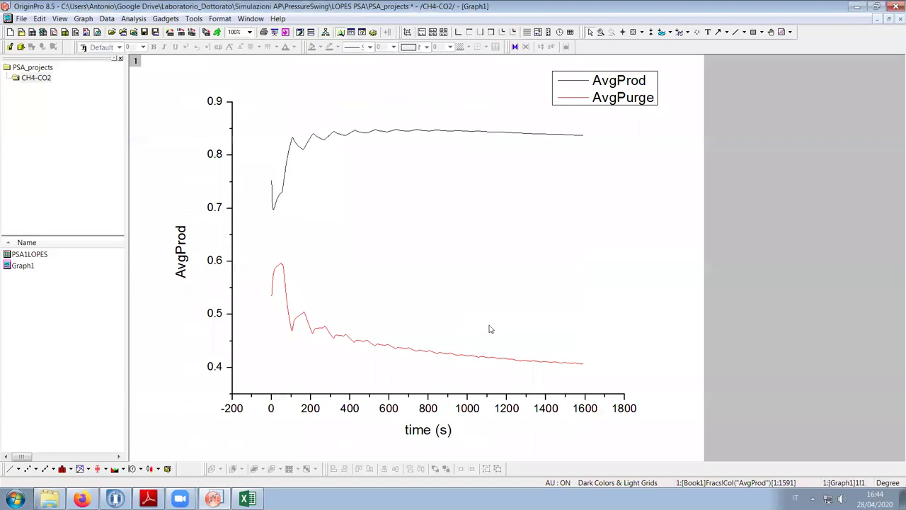
Shrink the OriginPro window and place it over Aspen Adsorption so the graph sits beside the Fracs history table
{"action": "left_click", "coordinate": [876, 6]}
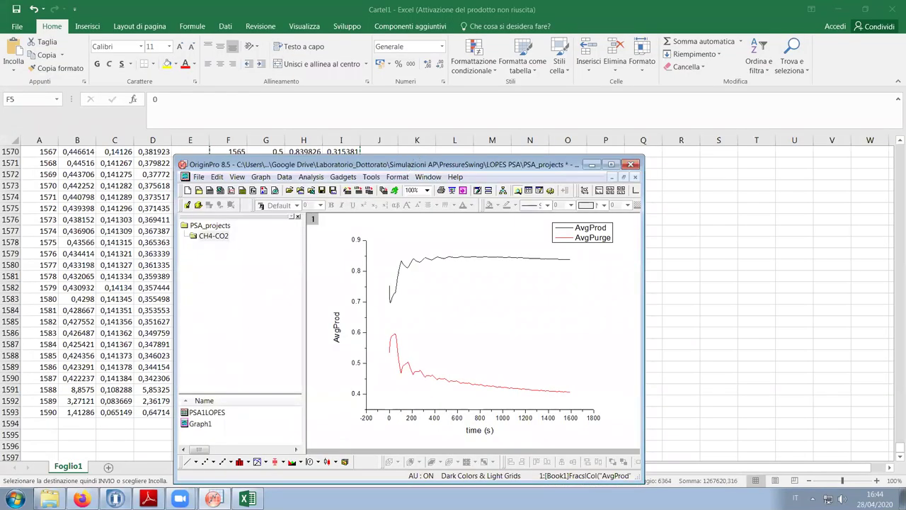
{"action": "left_click", "coordinate": [125, 503]}
{"action": "left_click", "coordinate": [213, 499]}
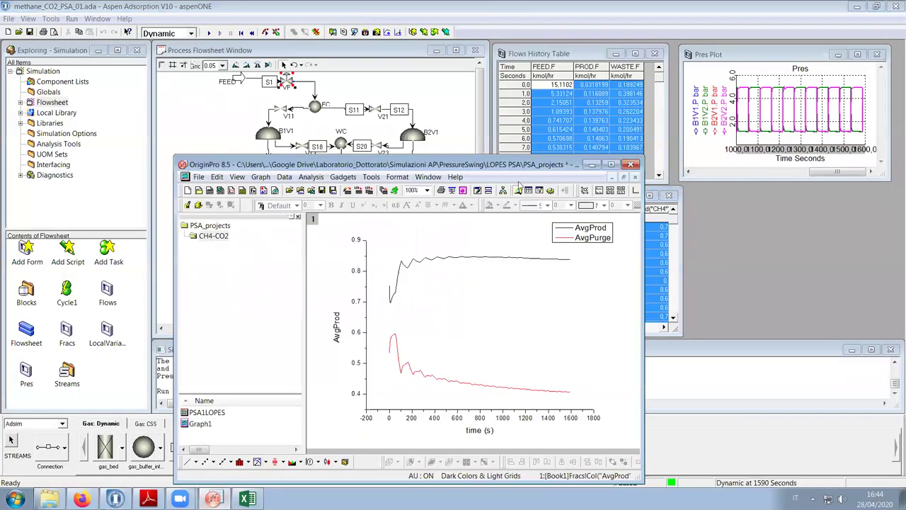
{"action": "left_click_drag", "start_coordinate": [496, 170], "coordinate": [323, 72]}
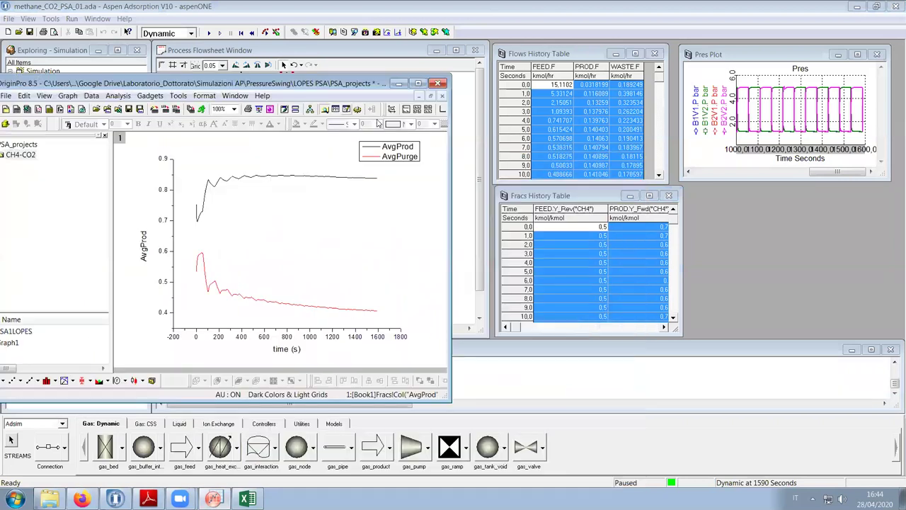
Display the Fracs history in Aspen Adsorption as a plot and compare it with the averages graph in OriginPro
{"action": "right_click", "coordinate": [576, 232]}
{"action": "left_click", "coordinate": [626, 271]}
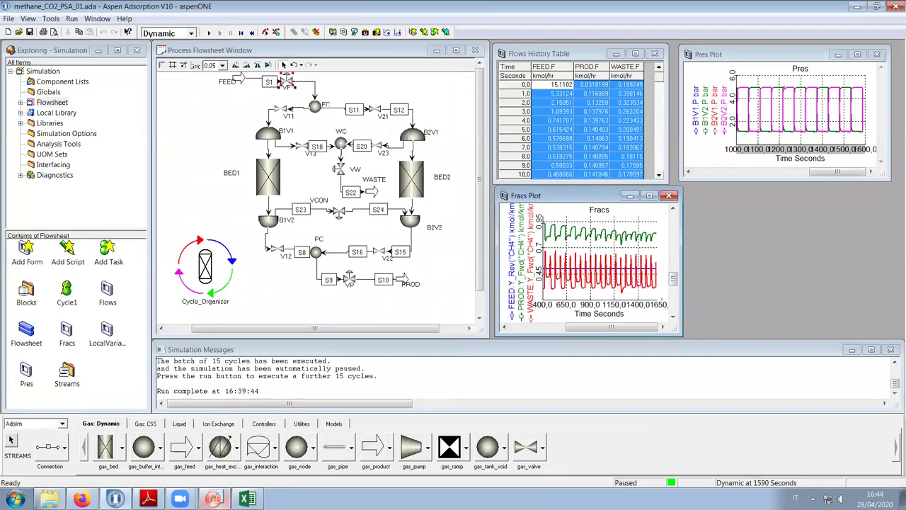
{"action": "left_click", "coordinate": [213, 498]}
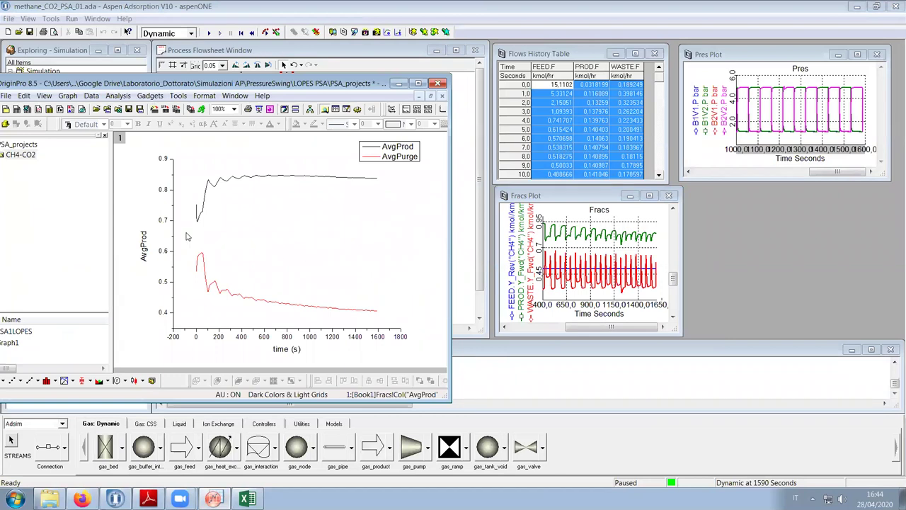
{"action": "left_click", "coordinate": [610, 327]}
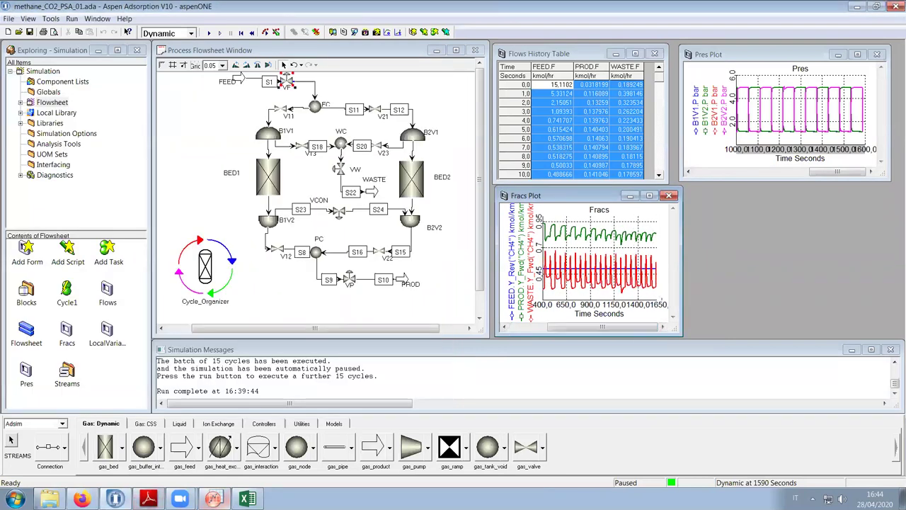
{"action": "left_click", "coordinate": [213, 499]}
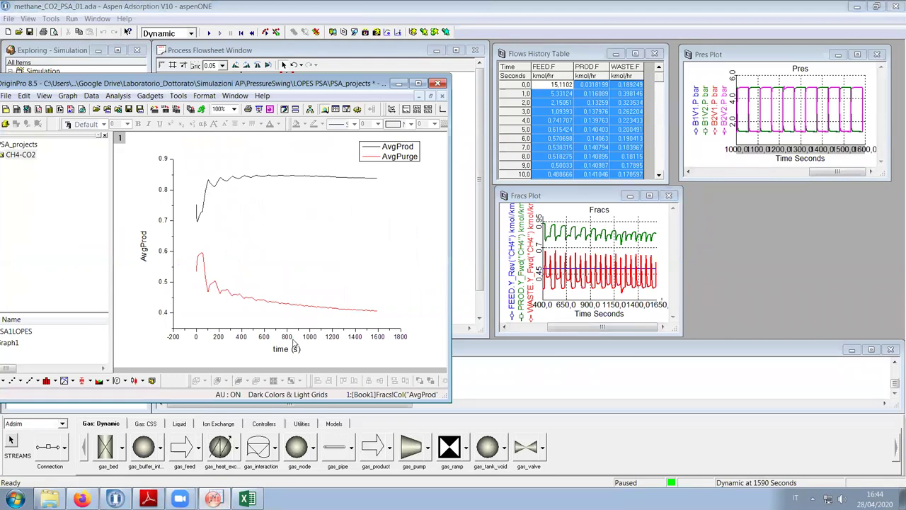
Turn on major and minor horizontal grid lines for the Y axis of the averages graph
{"action": "double_click", "coordinate": [164, 225]}
{"action": "left_click", "coordinate": [271, 164]}
{"action": "left_click", "coordinate": [210, 192]}
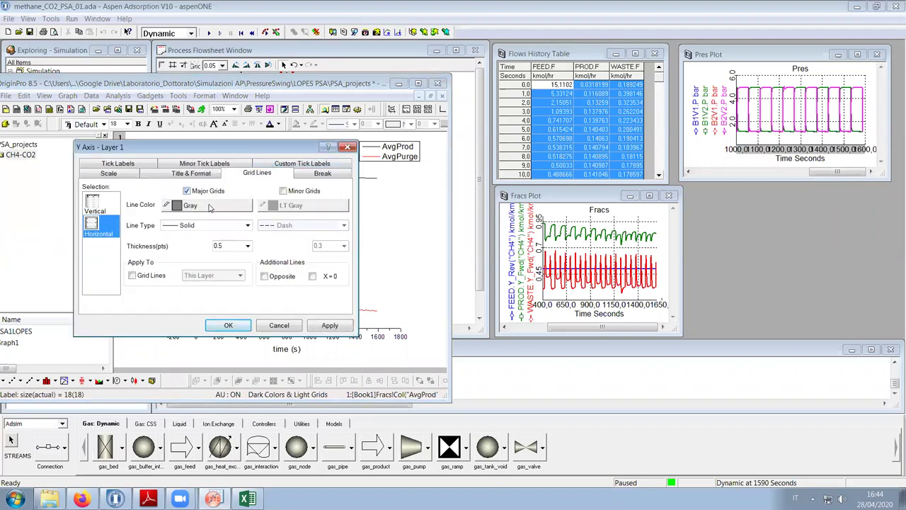
{"action": "left_click", "coordinate": [328, 326]}
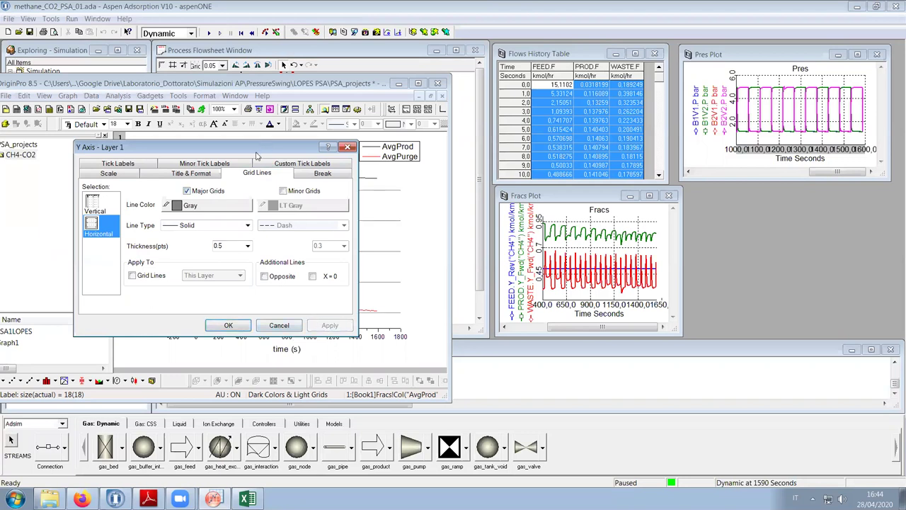
{"action": "left_click_drag", "start_coordinate": [257, 155], "coordinate": [301, 237]}
{"action": "left_click", "coordinate": [326, 272]}
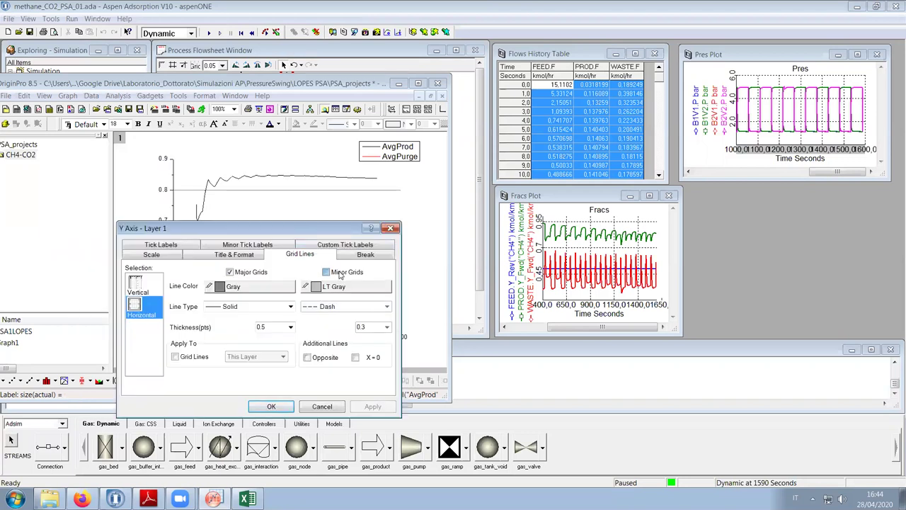
{"action": "left_click", "coordinate": [373, 406]}
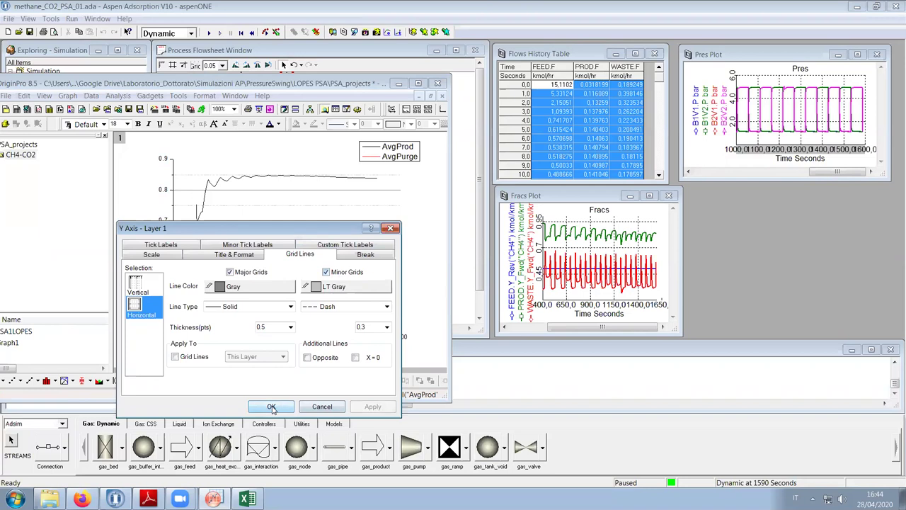
{"action": "left_click", "coordinate": [273, 406]}
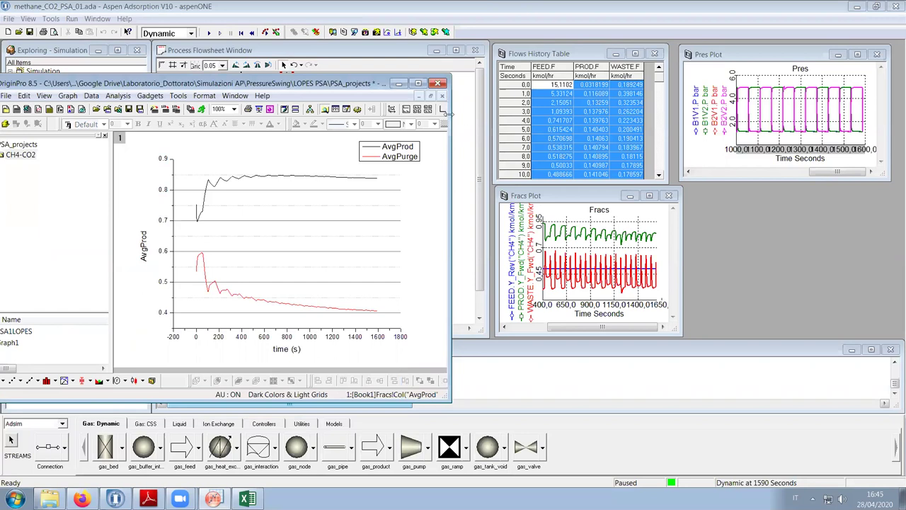
Maximize the OriginPro window and rename Graph1 as Fracs
{"action": "left_click", "coordinate": [417, 83]}
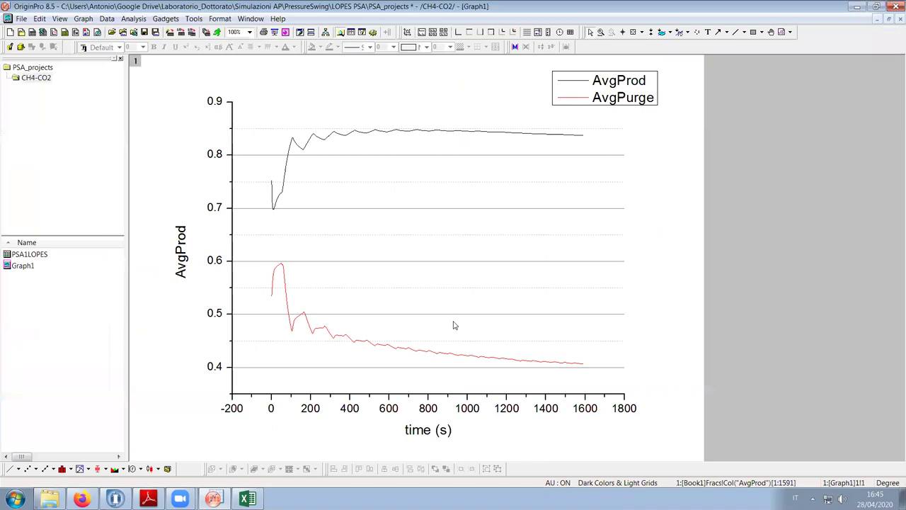
{"action": "left_click", "coordinate": [28, 267]}
{"action": "key", "text": "F2"}
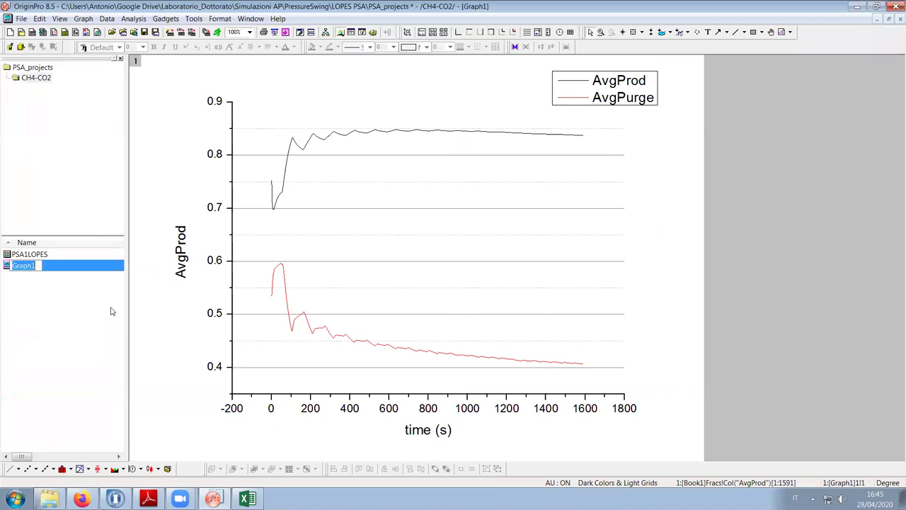
{"action": "type", "text": "Fracs"}
{"action": "key", "text": "Return"}
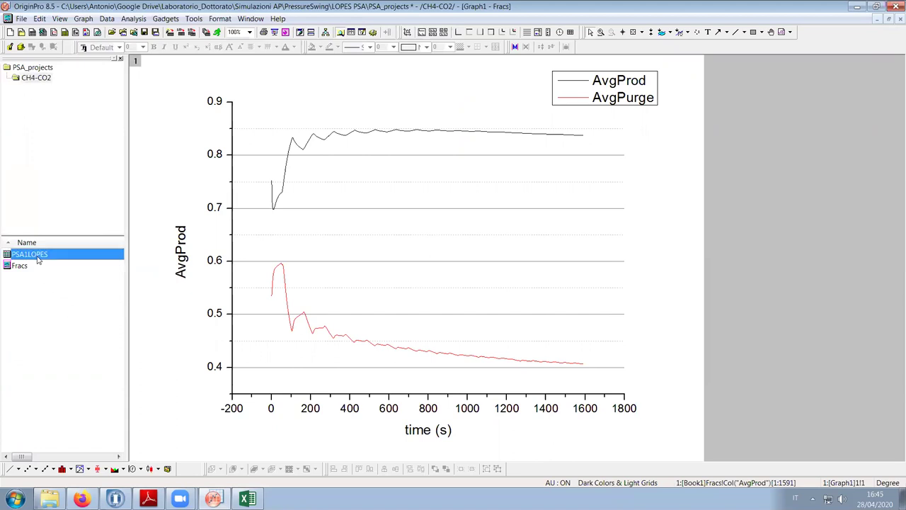
Open the Flows sheet of the PSA1LOPES workbook
{"action": "double_click", "coordinate": [37, 256]}
{"action": "left_click", "coordinate": [162, 457]}
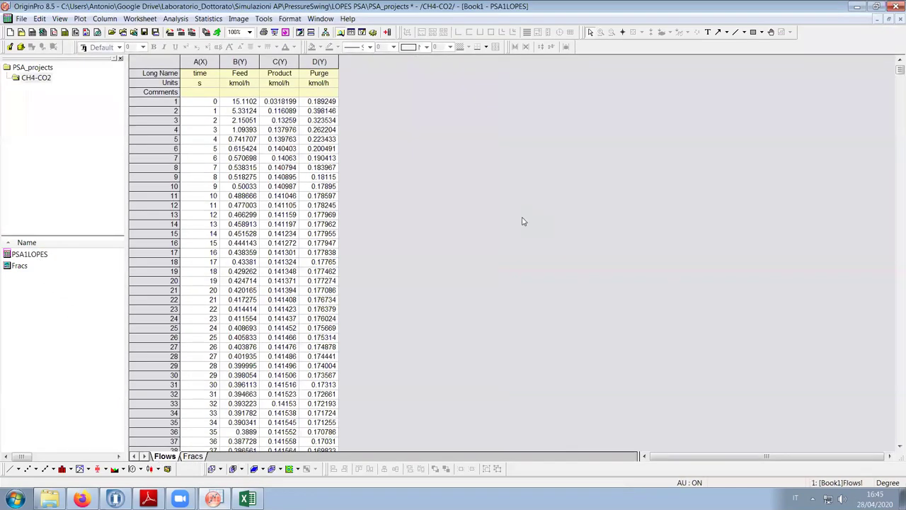
{"action": "left_click", "coordinate": [279, 62]}
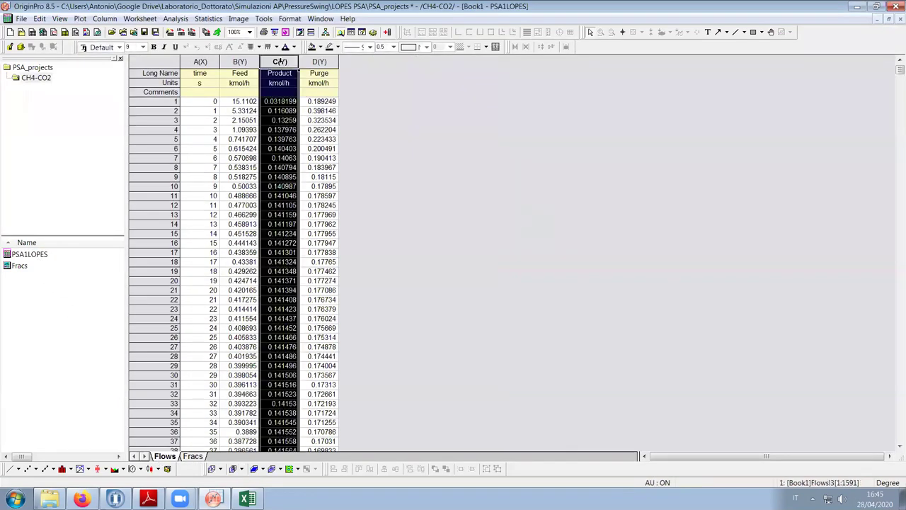
{"action": "left_click", "coordinate": [175, 20]}
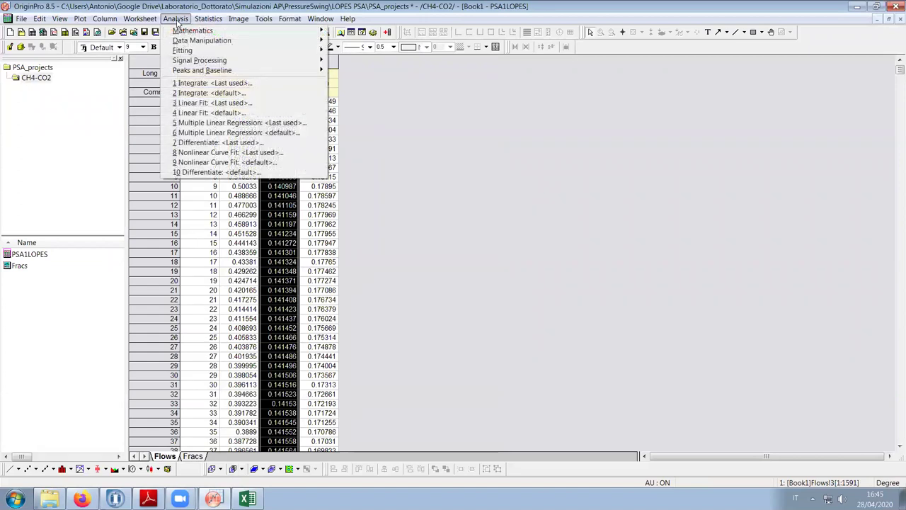
{"action": "left_click", "coordinate": [534, 190]}
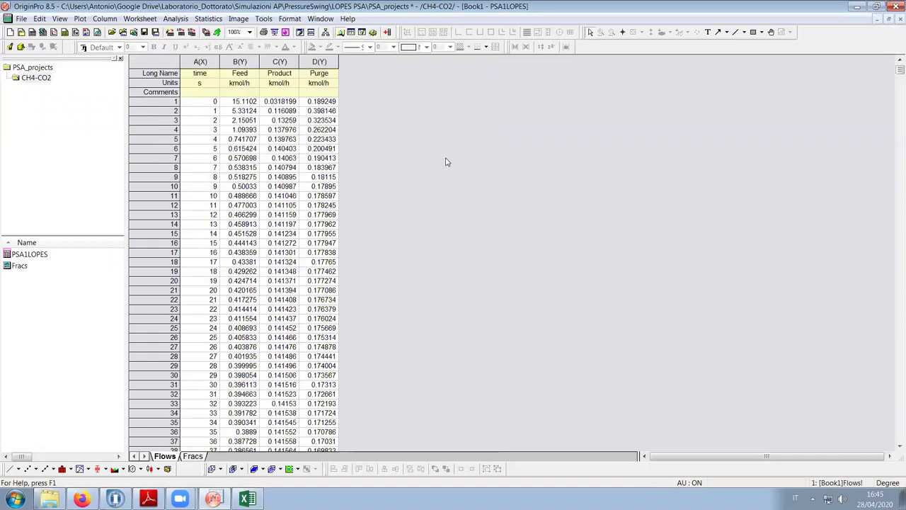
Integrate the Product flow column over time with the last used settings and name the resulting column IntProd
{"action": "left_click", "coordinate": [287, 62]}
{"action": "left_click", "coordinate": [175, 18]}
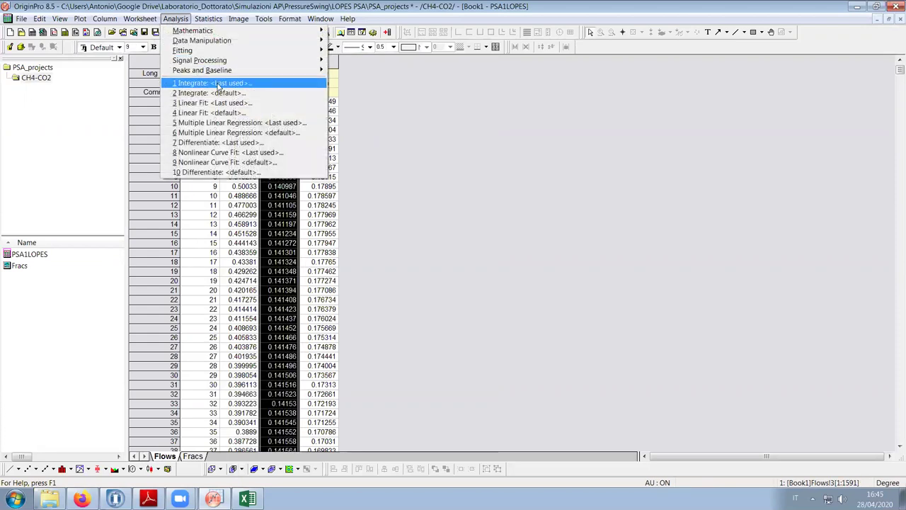
{"action": "left_click", "coordinate": [219, 83]}
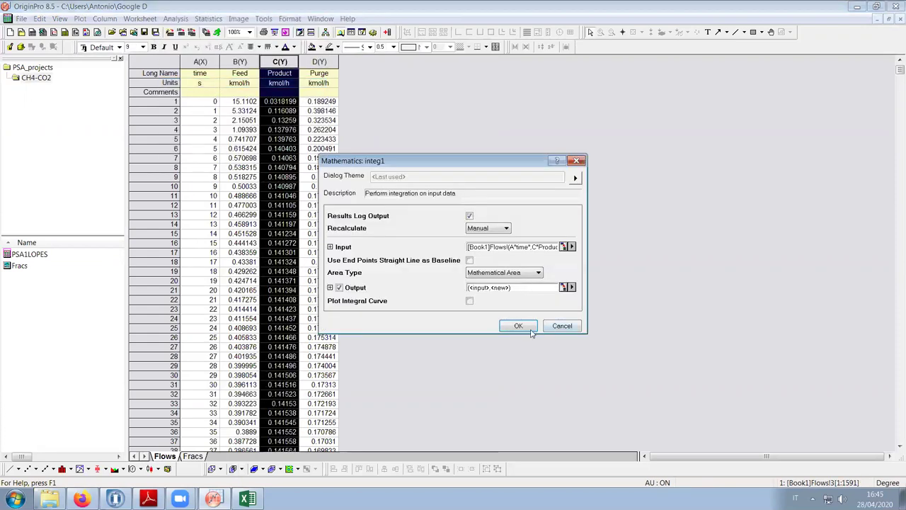
{"action": "left_click", "coordinate": [517, 327]}
{"action": "left_click", "coordinate": [354, 77]}
{"action": "type", "text": "IntP"}
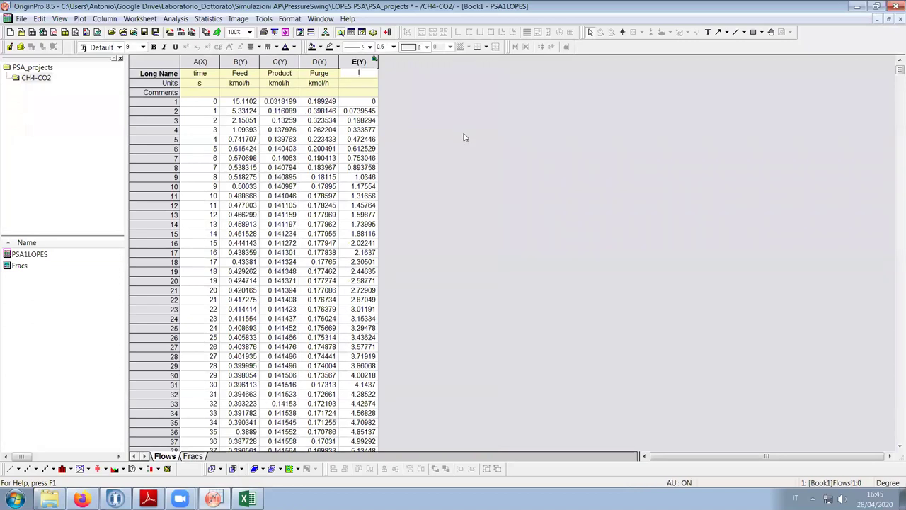
{"action": "type", "text": "rod"}
{"action": "left_click", "coordinate": [542, 154]}
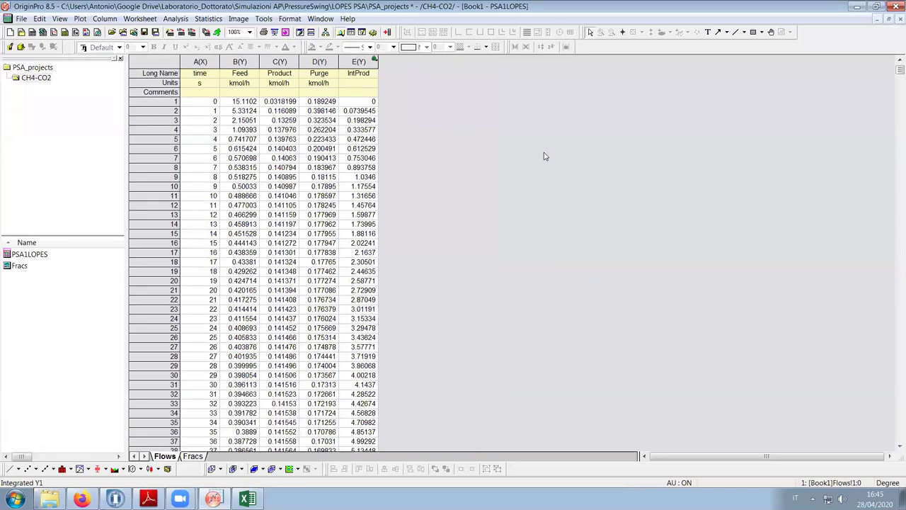
Integrate the Purge flow column over time with the last used settings and name the resulting column IntWaste
{"action": "left_click", "coordinate": [319, 61]}
{"action": "left_click", "coordinate": [175, 19]}
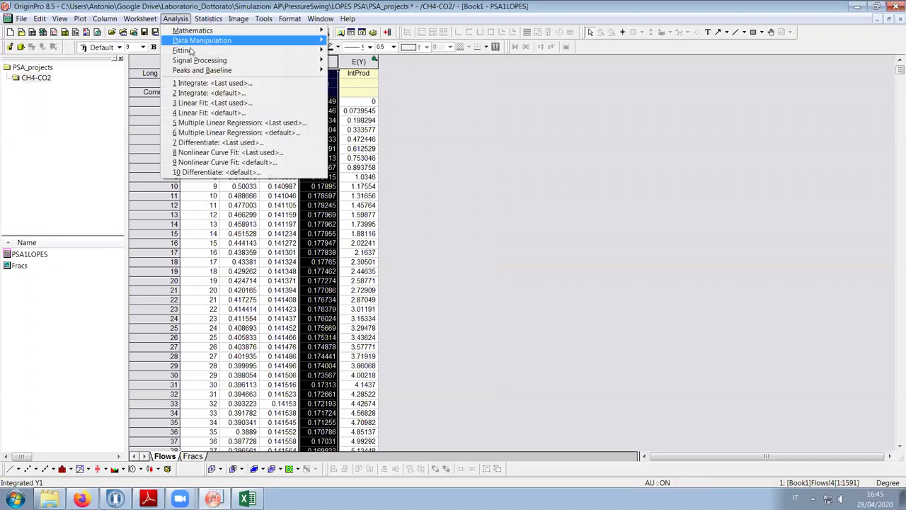
{"action": "left_click", "coordinate": [205, 84]}
{"action": "left_click", "coordinate": [519, 324]}
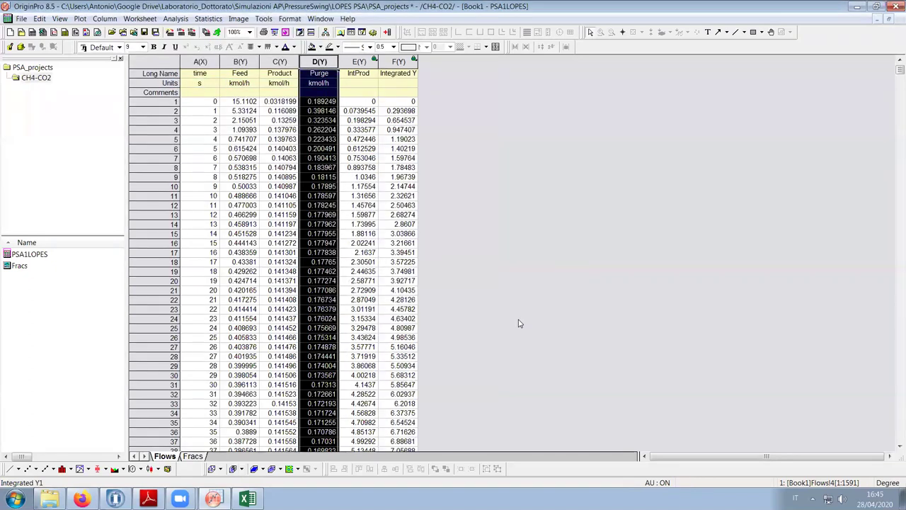
{"action": "left_click", "coordinate": [399, 74]}
{"action": "type", "text": "IntWaste"}
{"action": "left_click", "coordinate": [532, 117]}
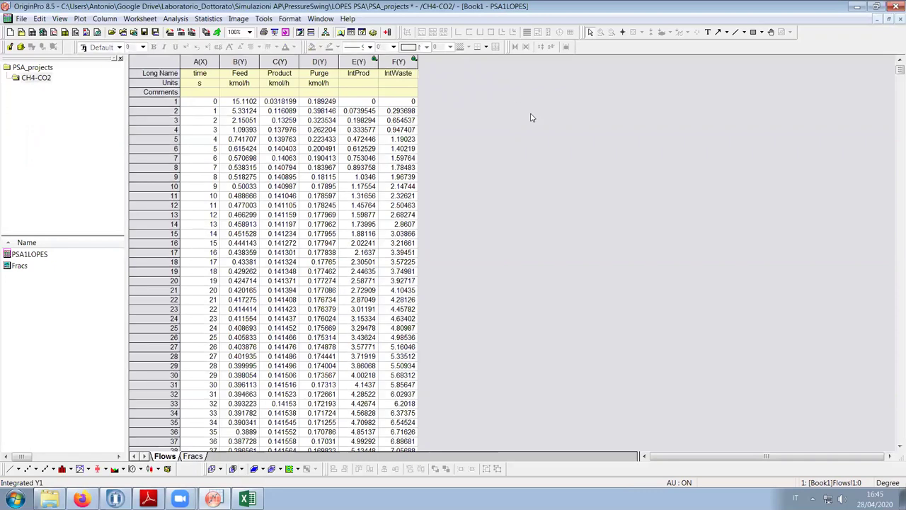
Add two columns to the Flows sheet and fill column G with Col(E)/Col(time)
{"action": "key", "text": "ctrl+d"}
{"action": "type", "text": "2"}
{"action": "key", "text": "Return"}
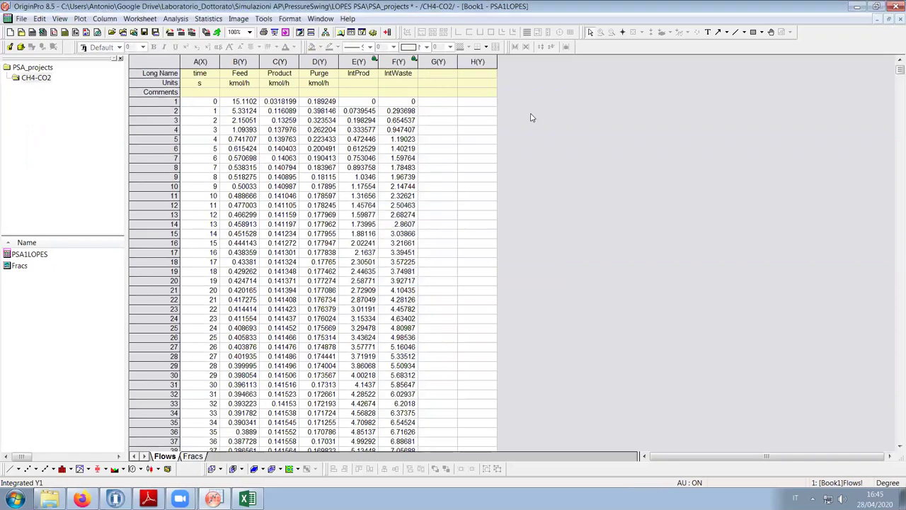
{"action": "left_click", "coordinate": [439, 62]}
{"action": "key", "text": "ctrl+q"}
{"action": "type", "text": "Col(E)/Co"}
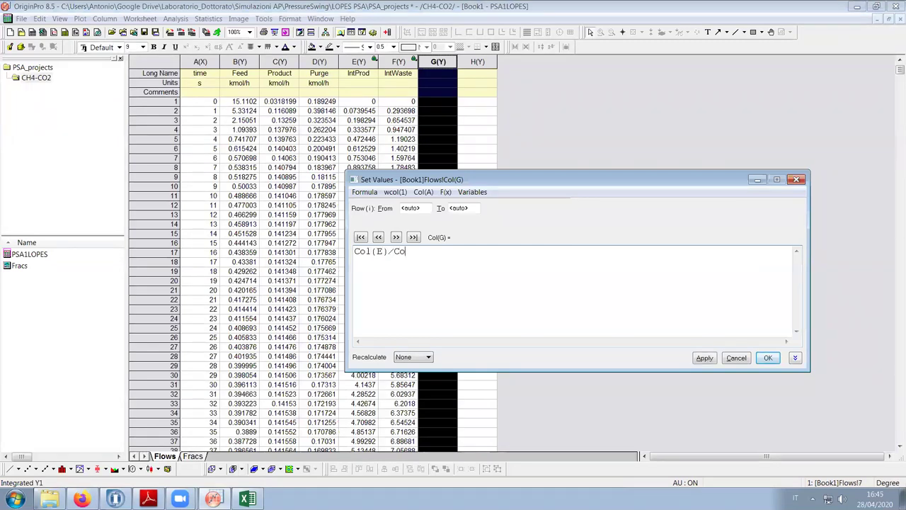
{"action": "type", "text": "l(time)"}
{"action": "left_click", "coordinate": [704, 358]}
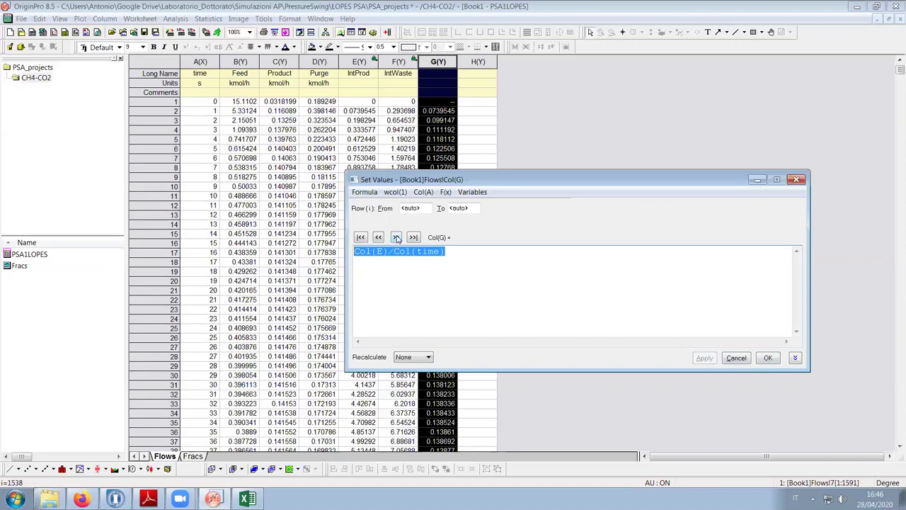
Fill column H with Col(F)/Col(time) and name columns G and H AvgProd and AvgWaste
{"action": "left_click", "coordinate": [395, 237]}
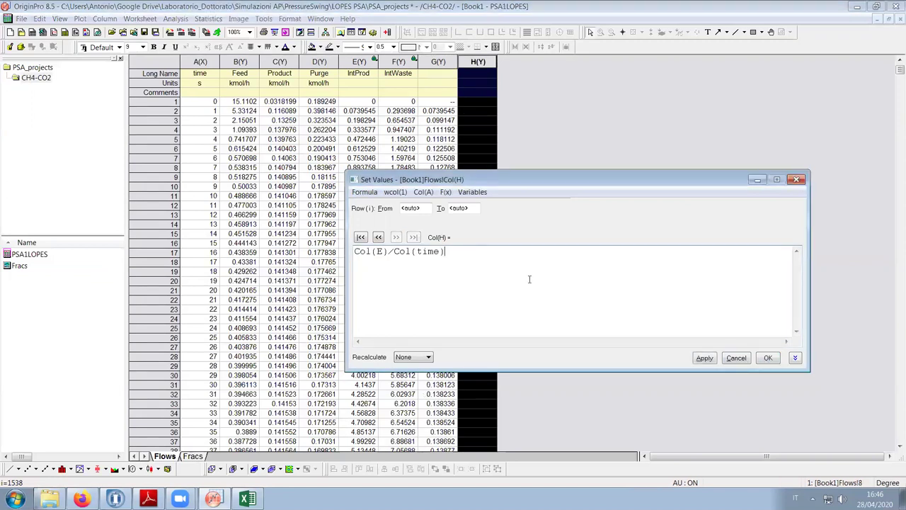
{"action": "double_click", "coordinate": [380, 251]}
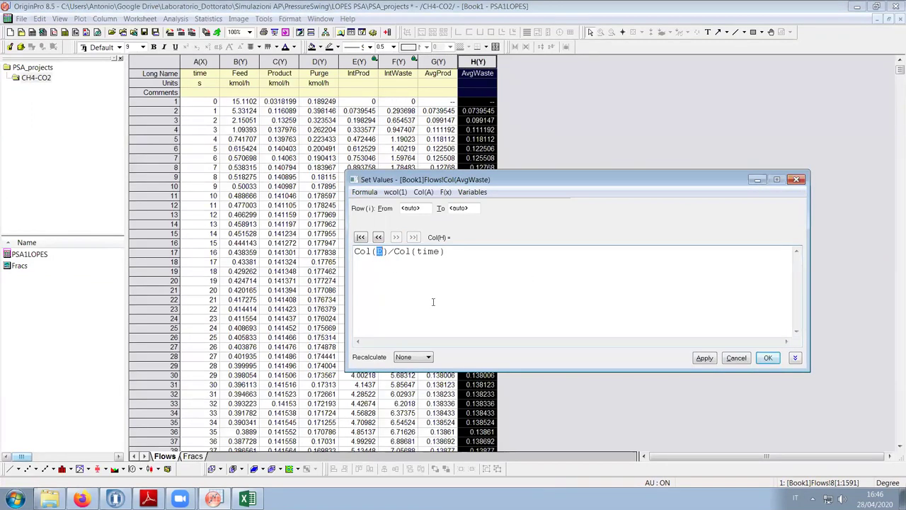
{"action": "type", "text": "F"}
{"action": "left_click", "coordinate": [768, 357]}
Plot the AvgProd and AvgWaste columns as a line graph over time and rename the new graph as Flows
{"action": "left_click_drag", "start_coordinate": [437, 62], "coordinate": [478, 62]}
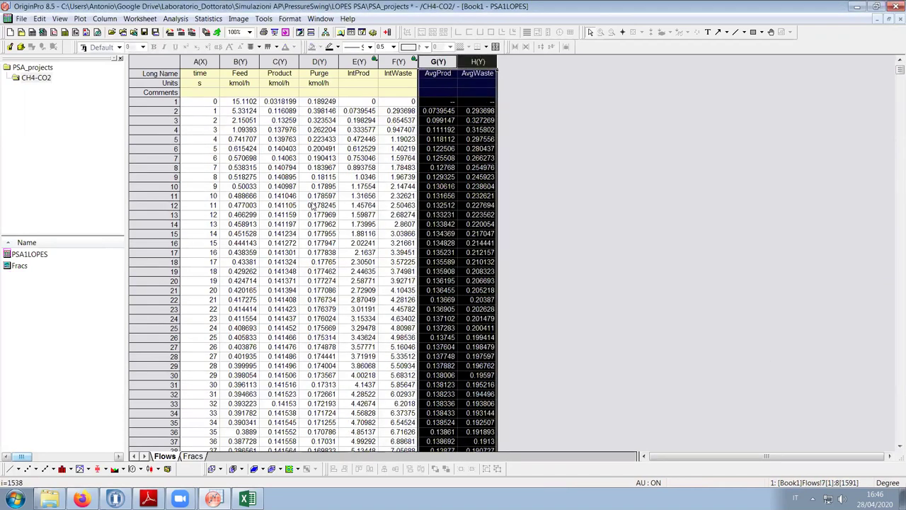
{"action": "left_click", "coordinate": [10, 469]}
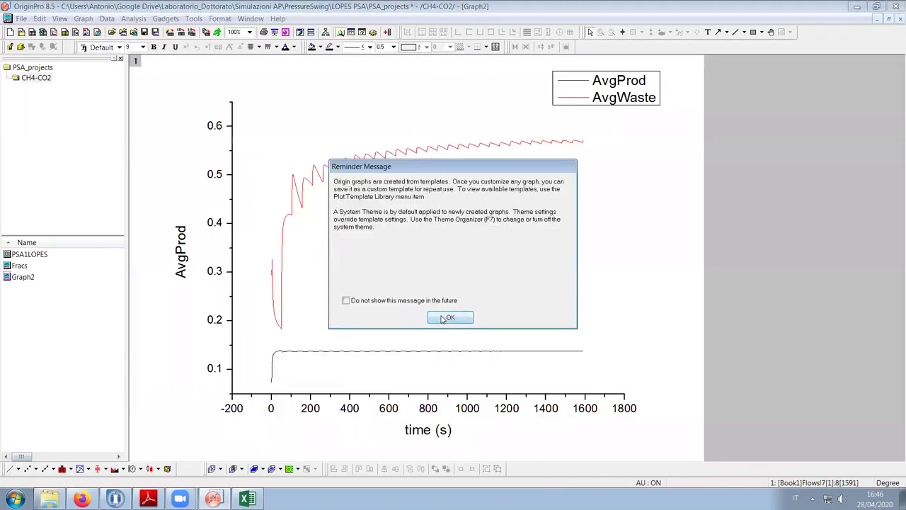
{"action": "left_click", "coordinate": [443, 317]}
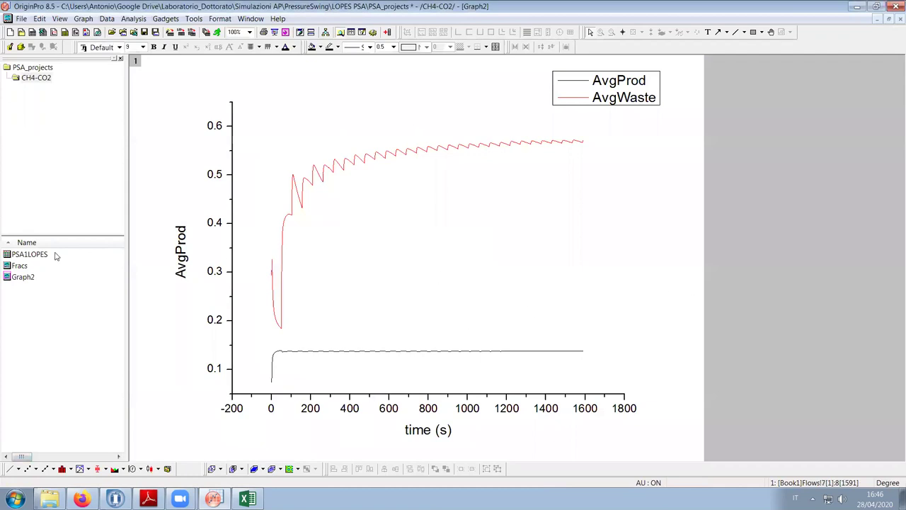
{"action": "left_click", "coordinate": [27, 276]}
{"action": "key", "text": "F2"}
{"action": "type", "text": "Flows"}
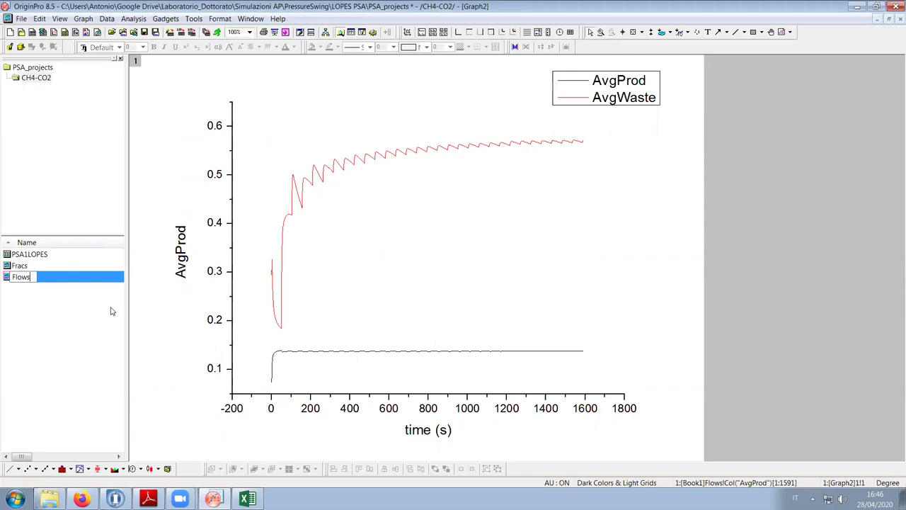
{"action": "left_click", "coordinate": [111, 312]}
Show the major and minor horizontal grid lines on the Flows graph
{"action": "double_click", "coordinate": [216, 177]}
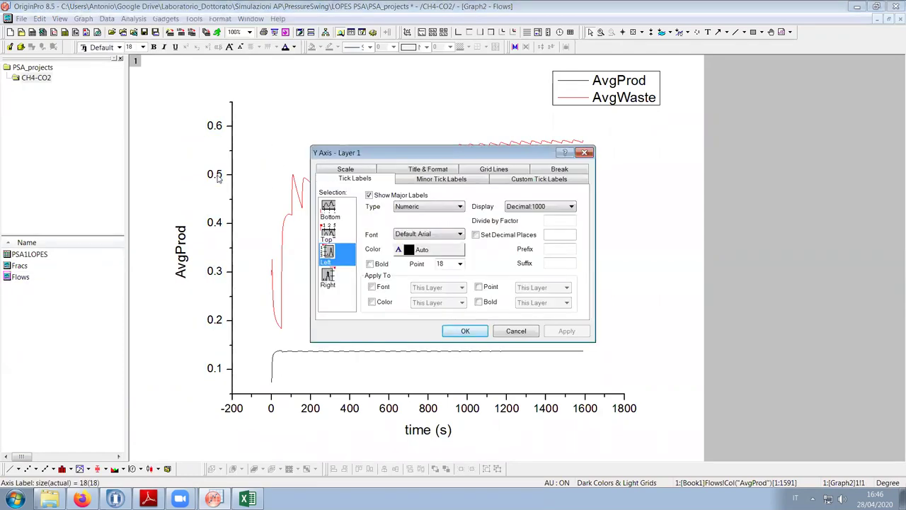
{"action": "left_click", "coordinate": [486, 171]}
{"action": "left_click", "coordinate": [442, 199]}
{"action": "left_click", "coordinate": [522, 197]}
{"action": "left_click", "coordinate": [575, 337]}
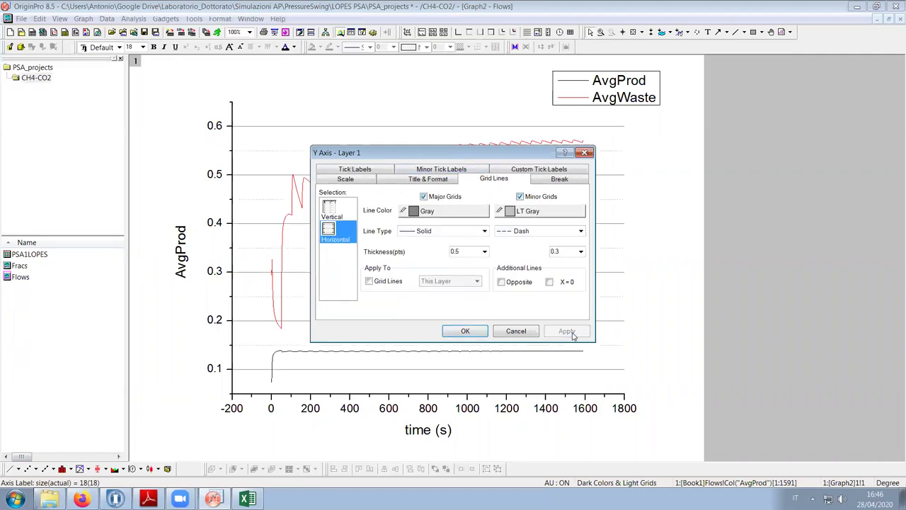
{"action": "left_click", "coordinate": [466, 332]}
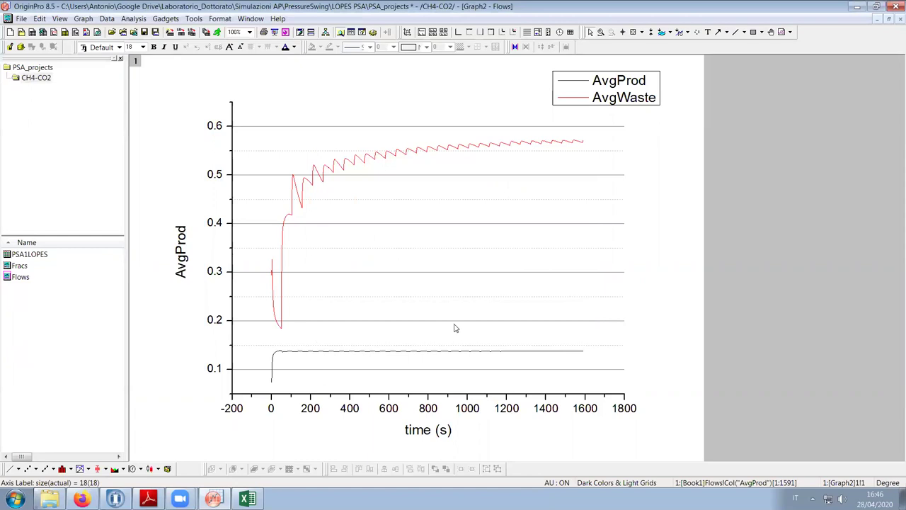
{"action": "left_click", "coordinate": [455, 327]}
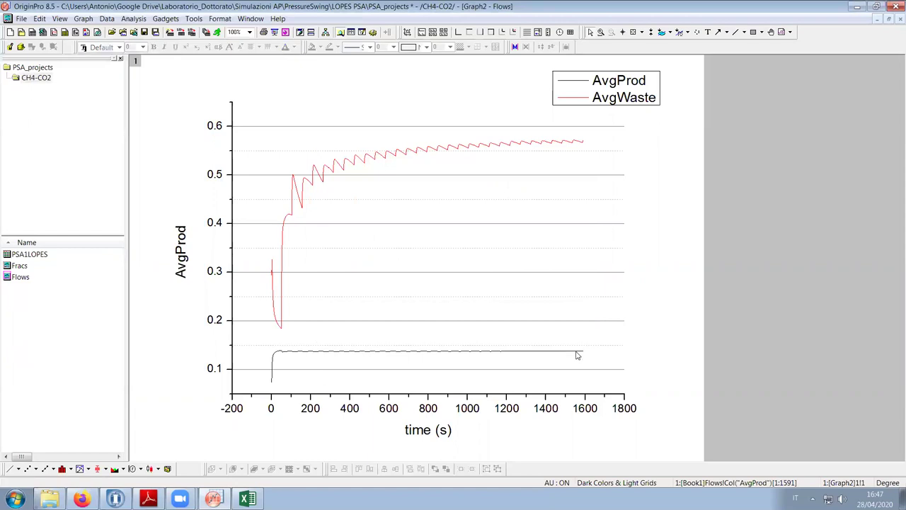
{"action": "left_click", "coordinate": [684, 348]}
Integrate the Feed column of the PSA1LOPES Flows sheet with the last used settings and name the resulting column IntFeed
{"action": "double_click", "coordinate": [31, 254]}
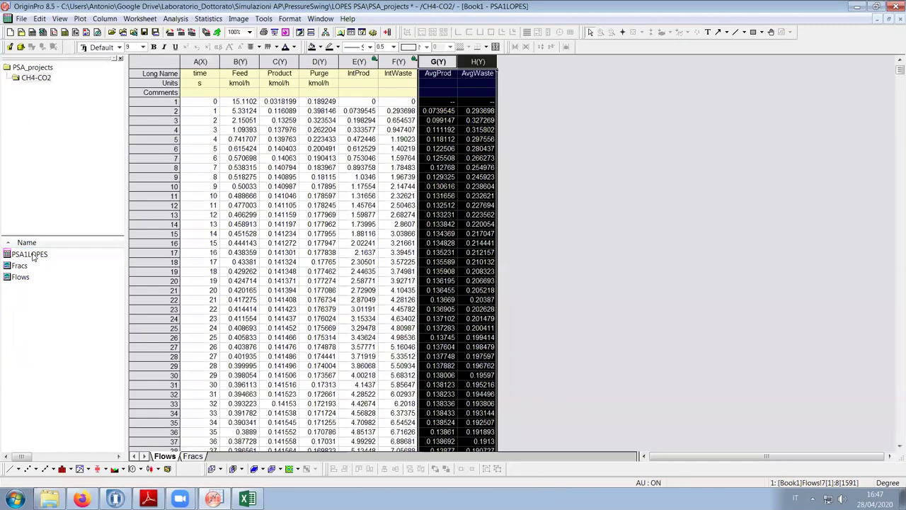
{"action": "left_click", "coordinate": [239, 62]}
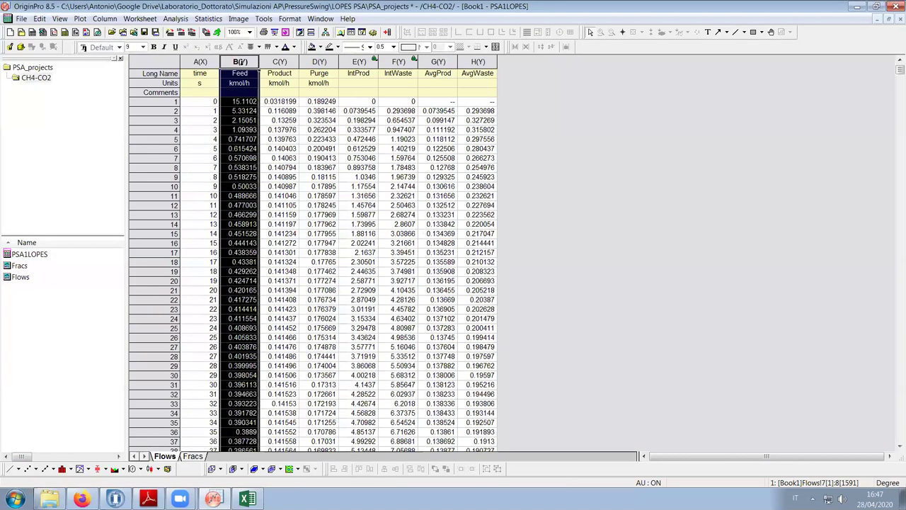
{"action": "left_click", "coordinate": [175, 18]}
{"action": "left_click", "coordinate": [202, 85]}
{"action": "left_click", "coordinate": [535, 324]}
{"action": "left_click", "coordinate": [520, 73]}
{"action": "left_click", "coordinate": [520, 73]}
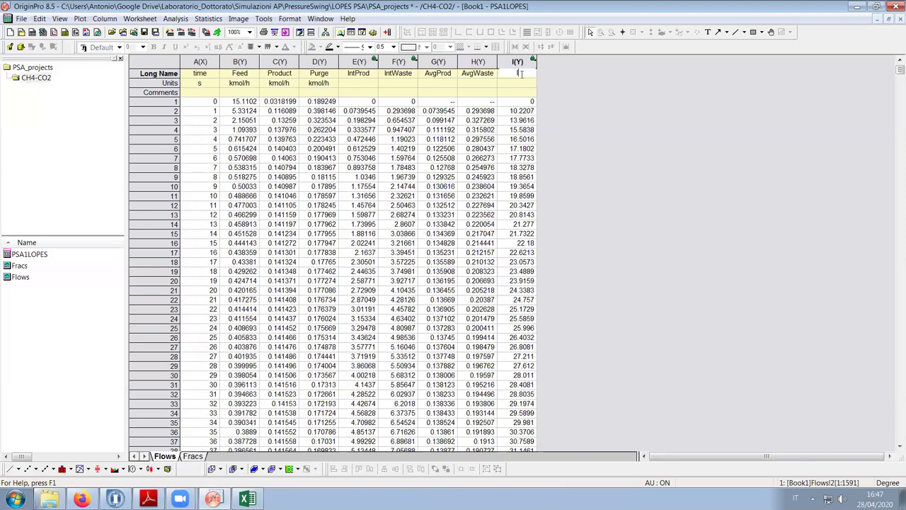
{"action": "type", "text": "IntFeed"}
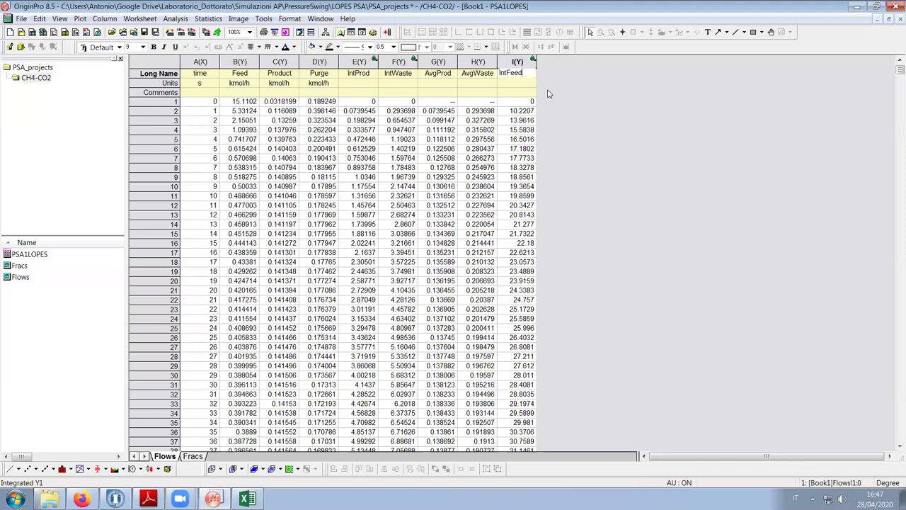
{"action": "left_click", "coordinate": [620, 112]}
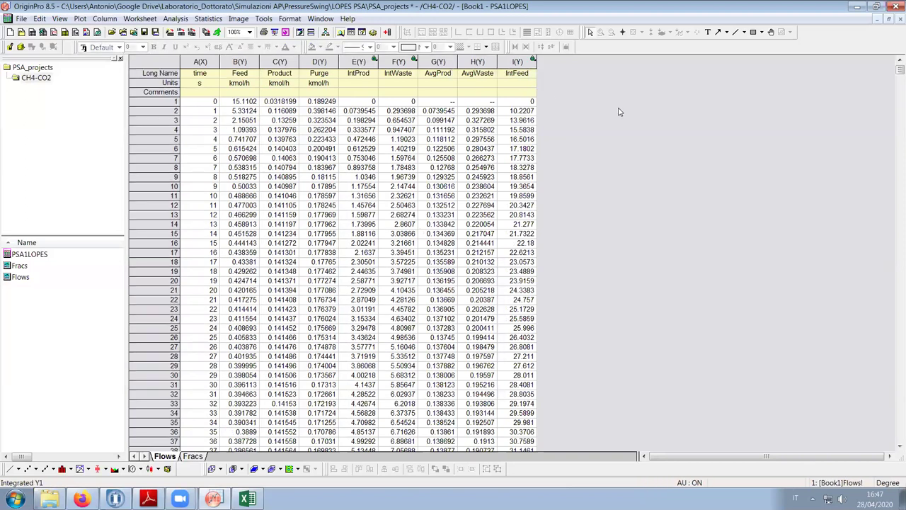
Add one column to the Flows sheet and fill it with the IntFeed column divided by the time column
{"action": "key", "text": "ctrl+d"}
{"action": "key", "text": "Return"}
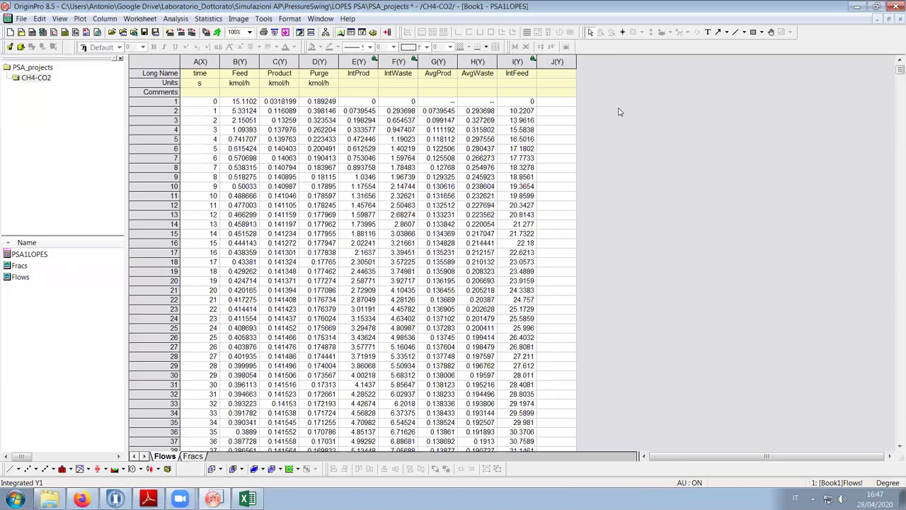
{"action": "left_click", "coordinate": [518, 62]}
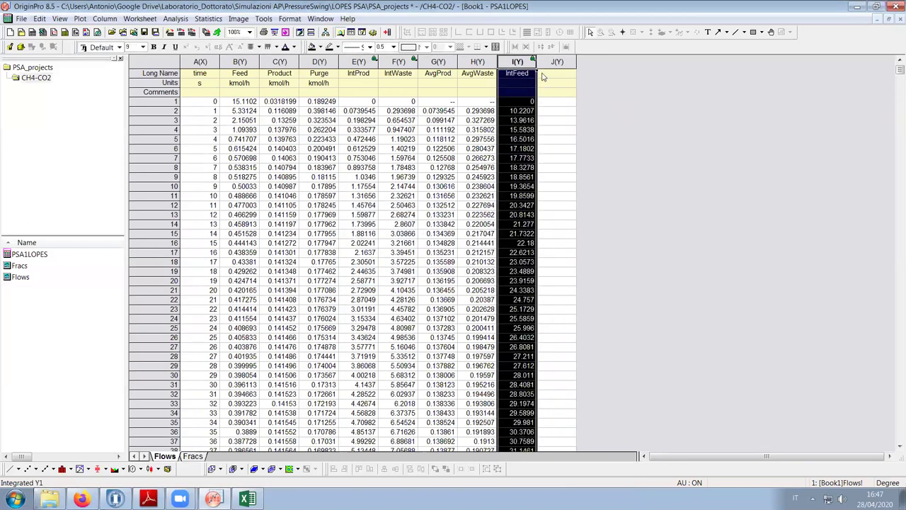
{"action": "left_click", "coordinate": [558, 62]}
{"action": "key", "text": "ctrl+q"}
{"action": "type", "text": "Col"}
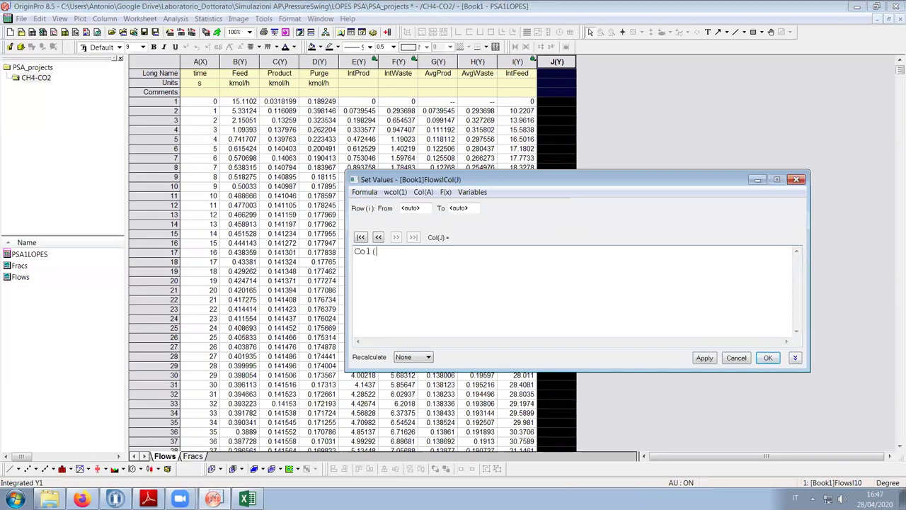
{"action": "type", "text": "(IntFeed"}
{"action": "type", "text": "time"}
{"action": "left_click", "coordinate": [769, 357]}
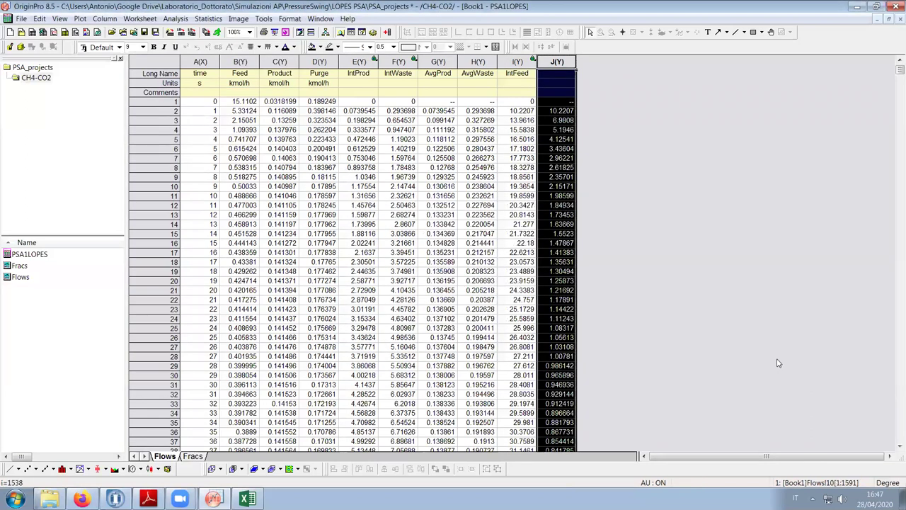
Add column J of the Flows sheet as a line plot over time to Layer 1 of the Flows graph
{"action": "double_click", "coordinate": [21, 278]}
{"action": "right_click", "coordinate": [135, 61]}
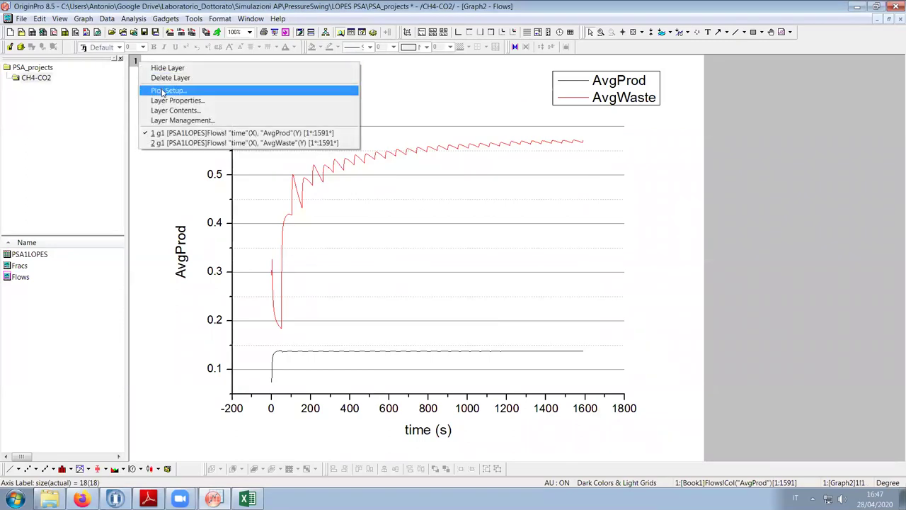
{"action": "left_click", "coordinate": [164, 90]}
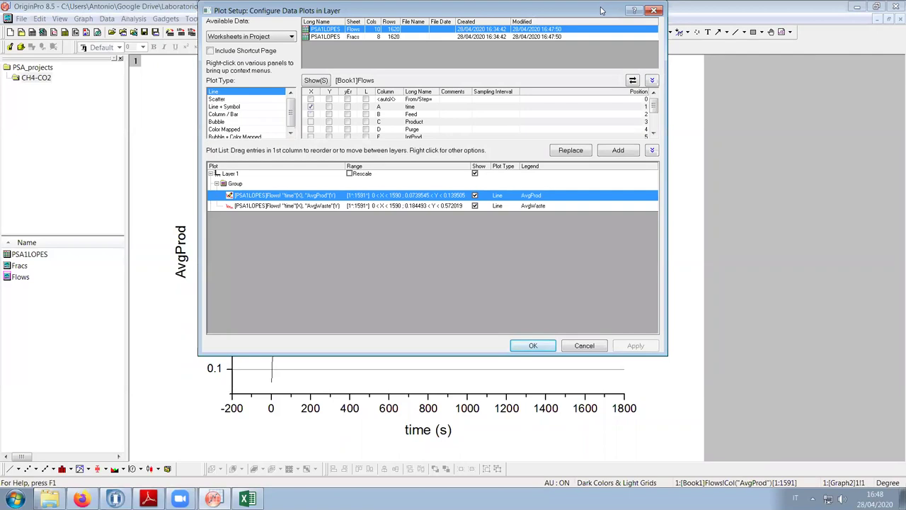
{"action": "left_click_drag", "start_coordinate": [602, 10], "coordinate": [758, 88]}
{"action": "left_click", "coordinate": [393, 252]}
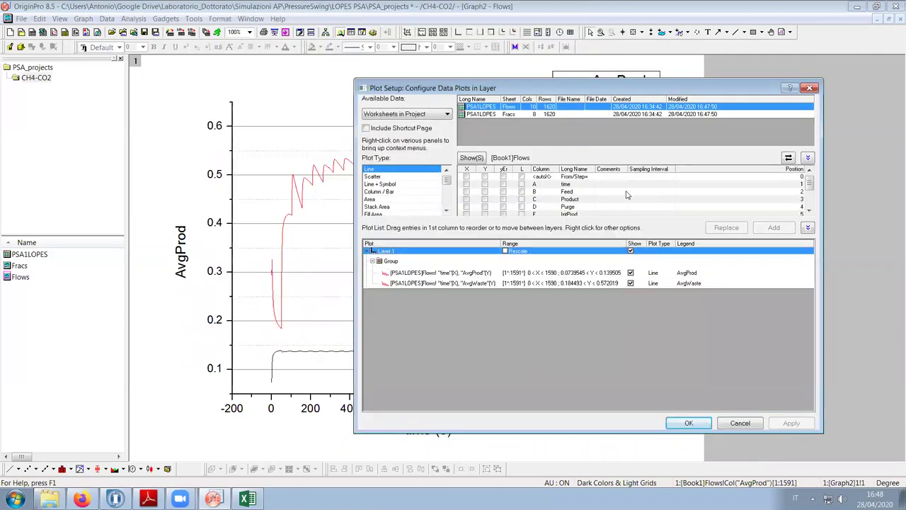
{"action": "scroll", "coordinate": [488, 200], "scroll_direction": "down", "scroll_amount": 2}
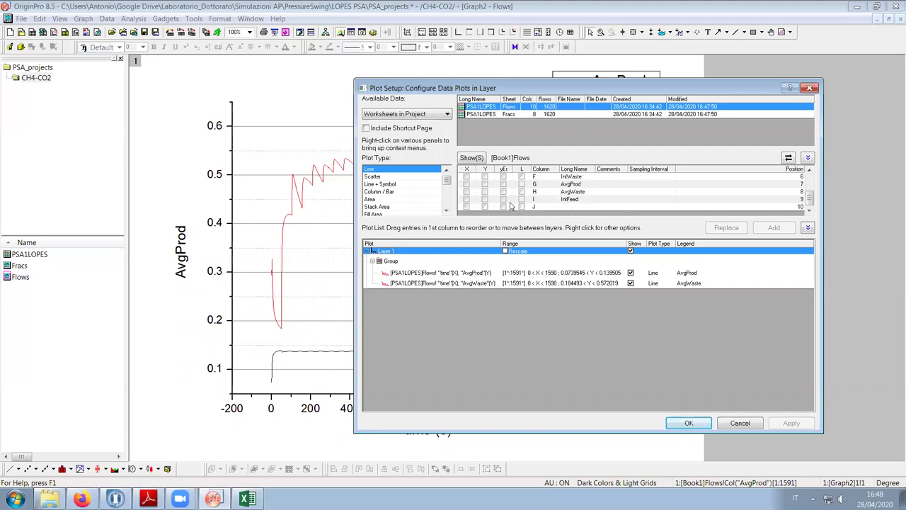
{"action": "left_click", "coordinate": [484, 207]}
{"action": "left_click", "coordinate": [733, 229]}
{"action": "left_click", "coordinate": [690, 423]}
Set the vertical axis scale of the Flows graph from 0 to 1
{"action": "double_click", "coordinate": [225, 371]}
{"action": "left_click", "coordinate": [350, 169]}
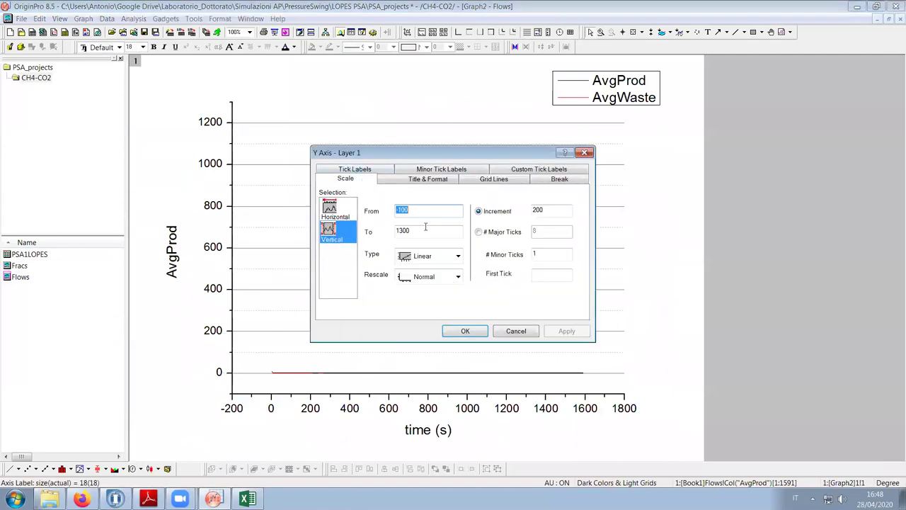
{"action": "type", "text": "0"}
{"action": "key", "text": "Tab"}
{"action": "type", "text": "1"}
{"action": "left_click", "coordinate": [563, 332]}
{"action": "left_click", "coordinate": [469, 330]}
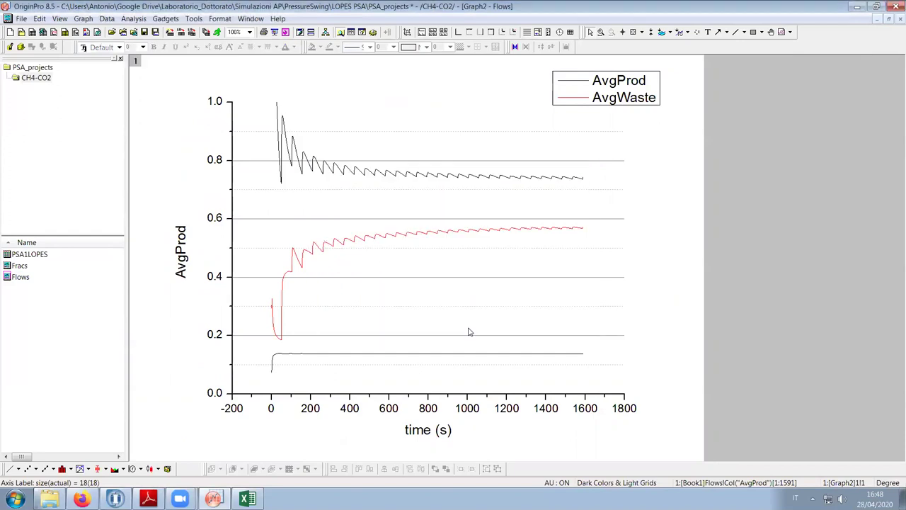
Set the line width of the grouped AvgProd and AvgWaste curves to 1
{"action": "left_click", "coordinate": [387, 356]}
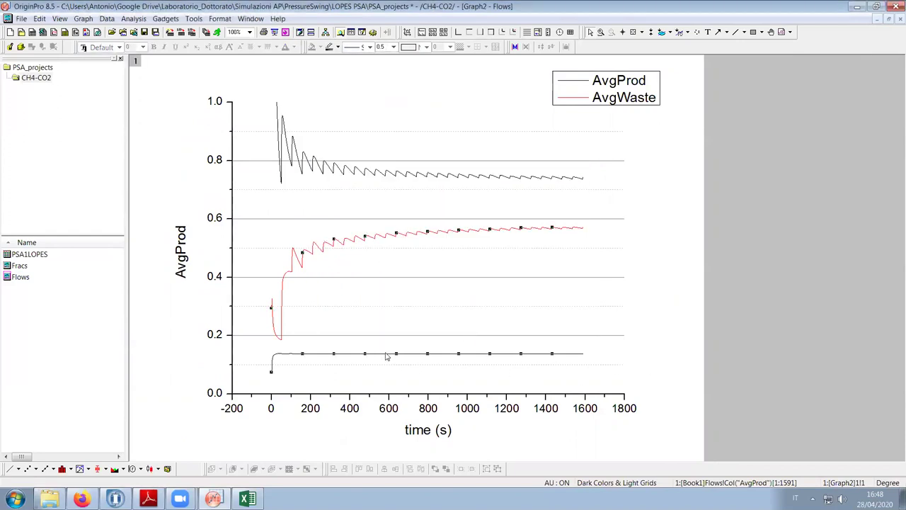
{"action": "double_click", "coordinate": [386, 355]}
{"action": "left_click", "coordinate": [389, 163]}
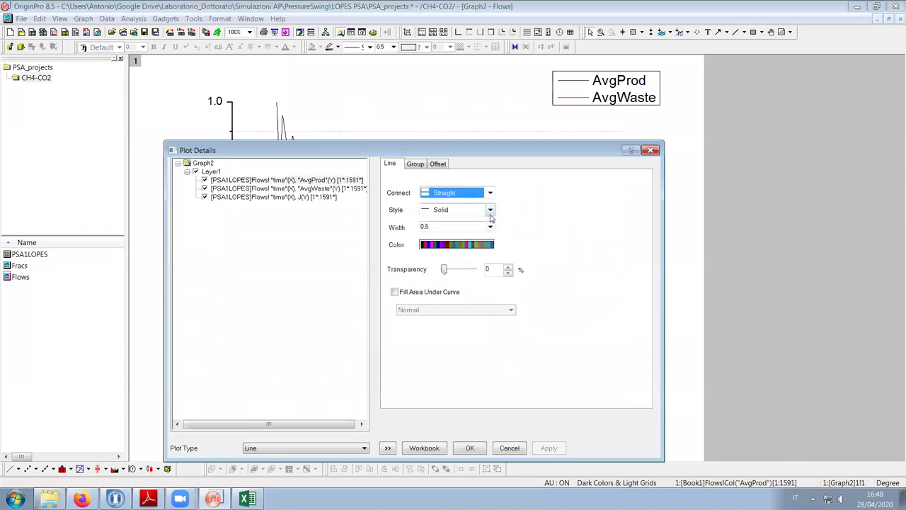
{"action": "left_click", "coordinate": [490, 225]}
{"action": "left_click", "coordinate": [464, 254]}
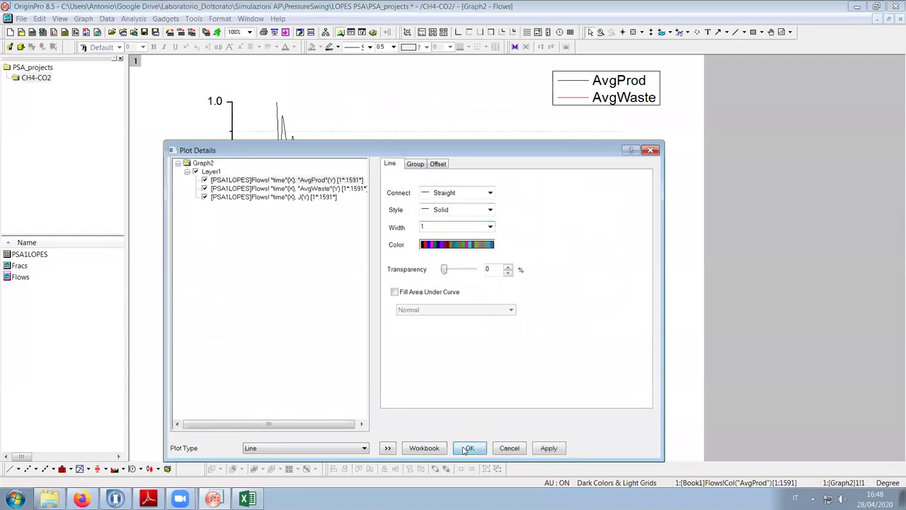
{"action": "left_click", "coordinate": [469, 447]}
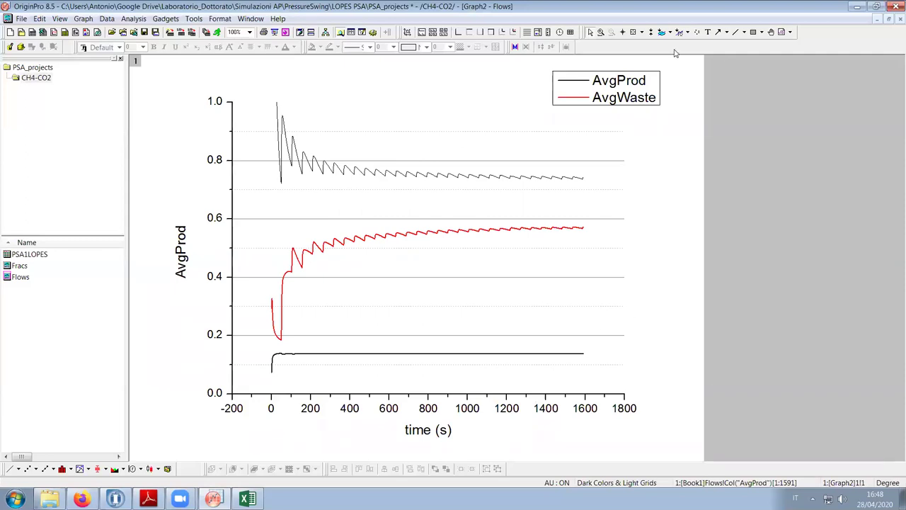
Read the final values of the AvgProd and AvgWaste curves with the Screen Reader
{"action": "left_click", "coordinate": [623, 31]}
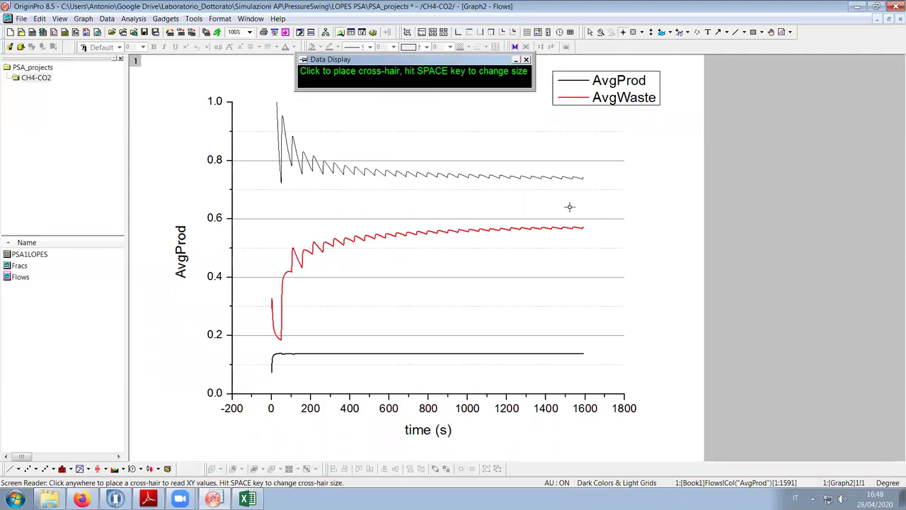
{"action": "left_click", "coordinate": [581, 353]}
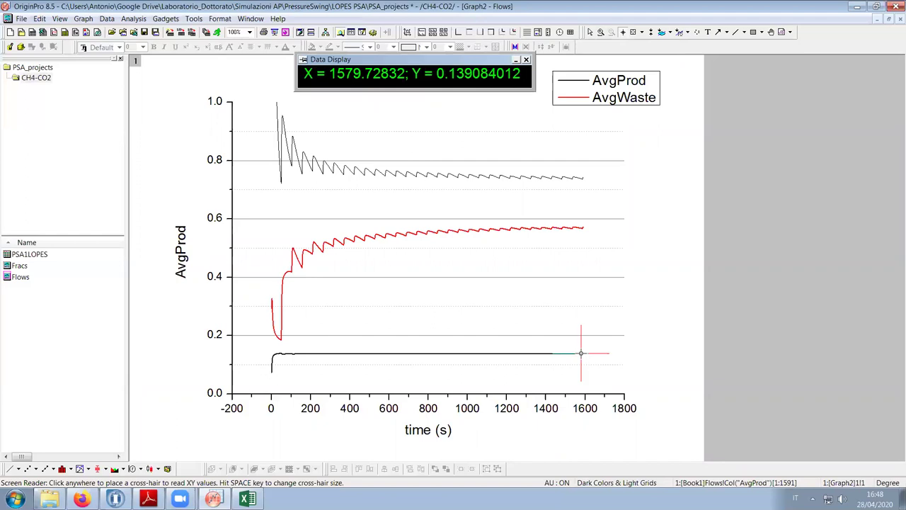
{"action": "left_click", "coordinate": [581, 228]}
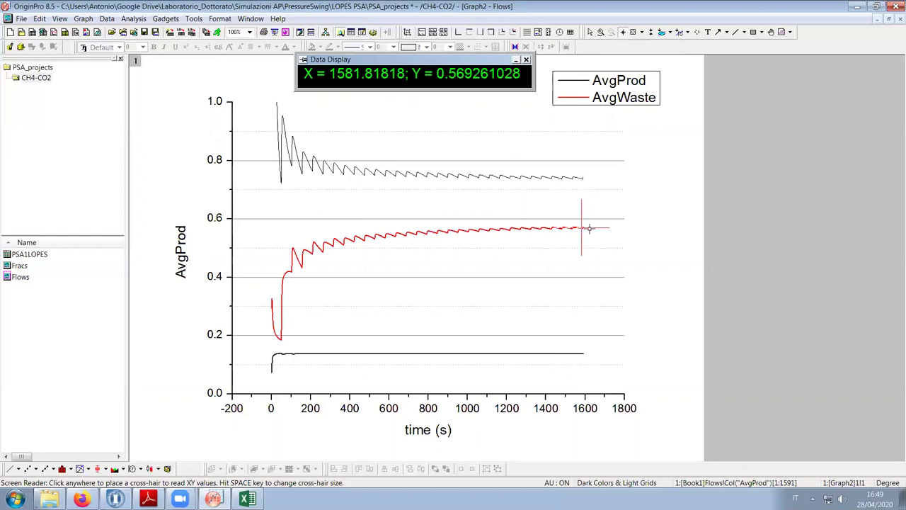
Read the final value of the upper black curve in the Flows graph and add 0.14 and 0.57 in the Windows calculator
{"action": "left_click", "coordinate": [582, 178]}
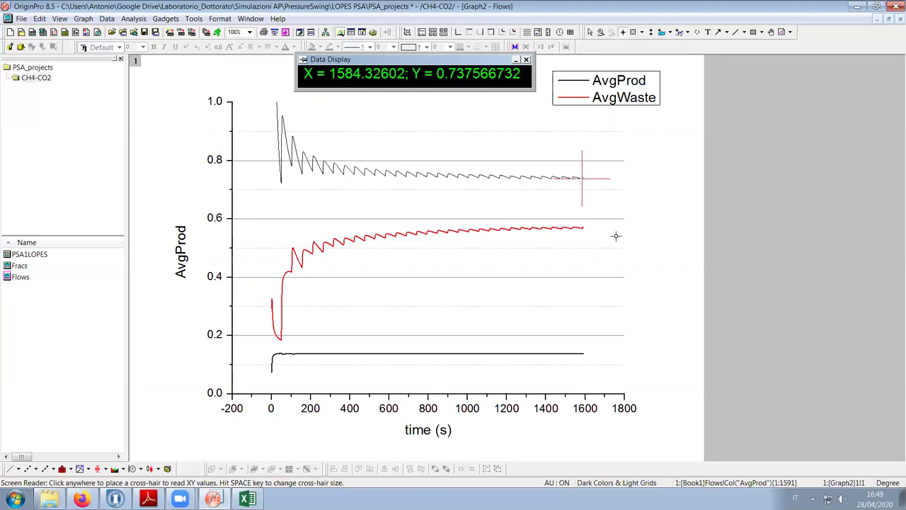
{"action": "left_click", "coordinate": [15, 498]}
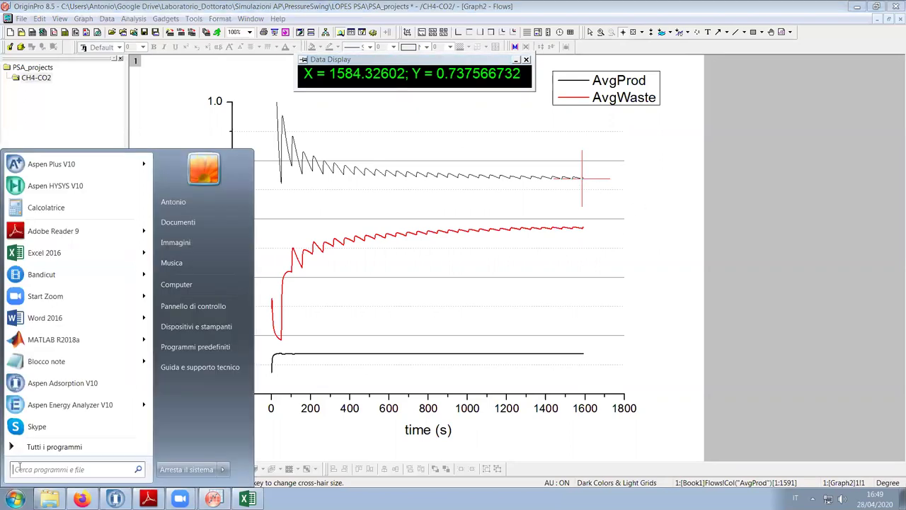
{"action": "type", "text": "calc"}
{"action": "key", "text": "Return"}
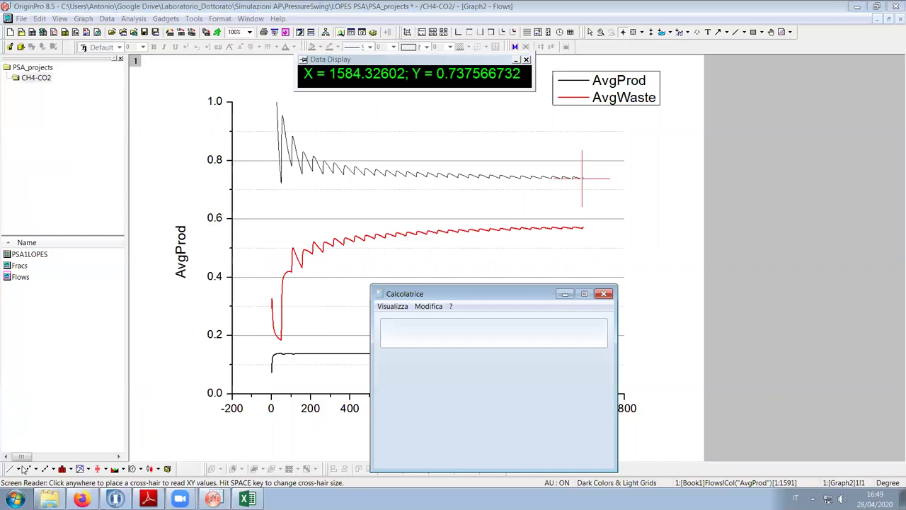
{"action": "type", "text": "0,14"}
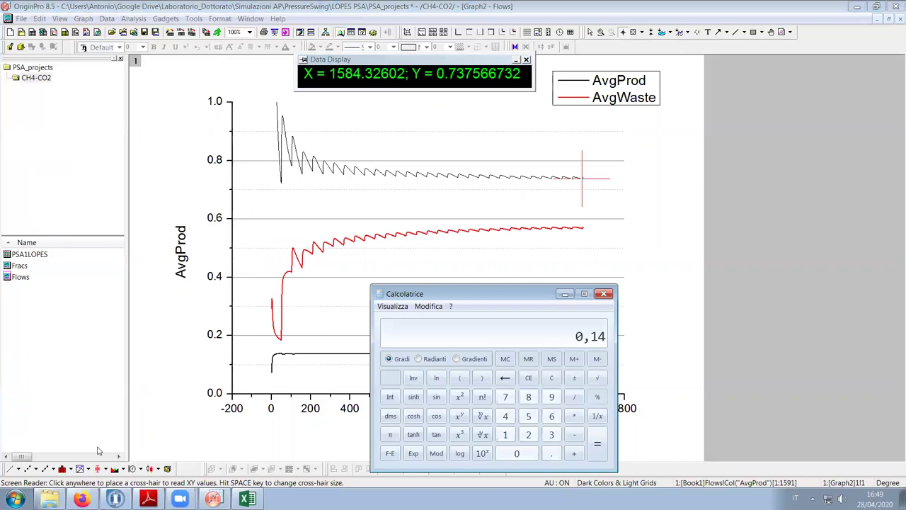
{"action": "type", "text": "0,57"}
{"action": "key", "text": "Return"}
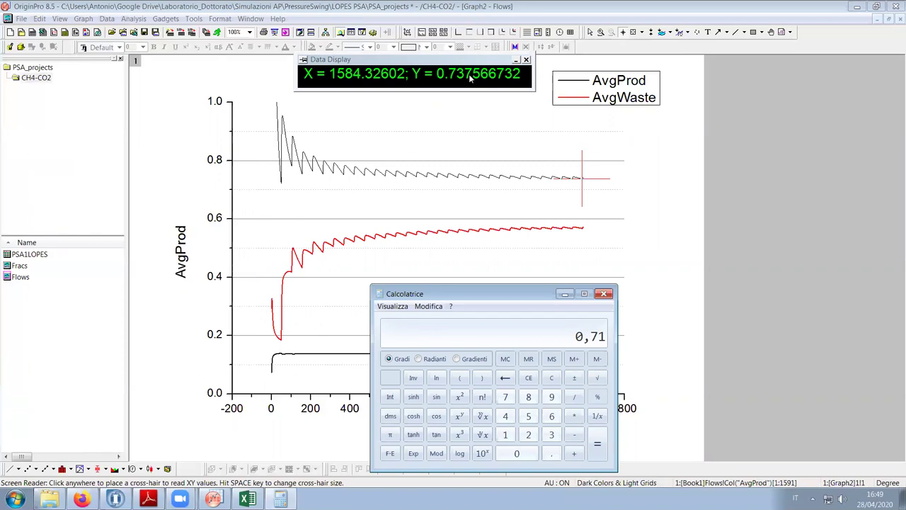
{"action": "left_click", "coordinate": [603, 293]}
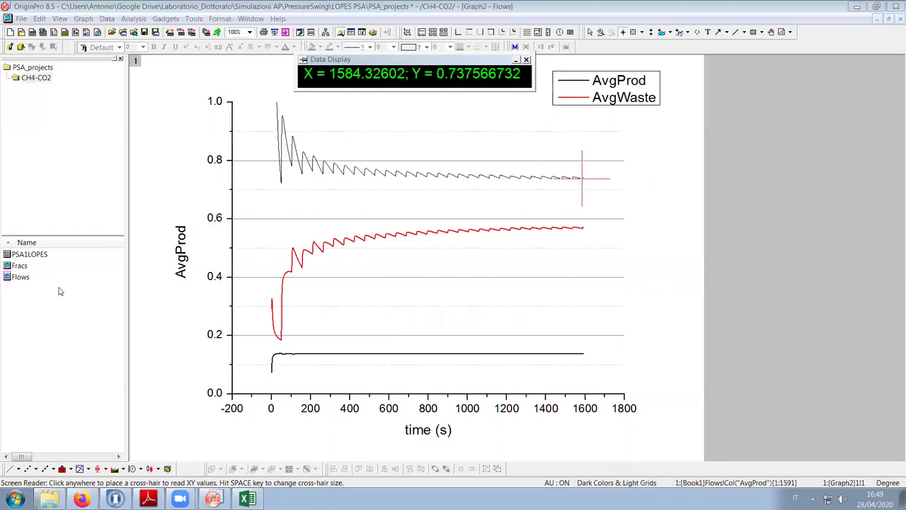
Open the Fracs graph and read the final values of the AvgProd and AvgPurge curves with the Screen Reader
{"action": "double_click", "coordinate": [21, 266]}
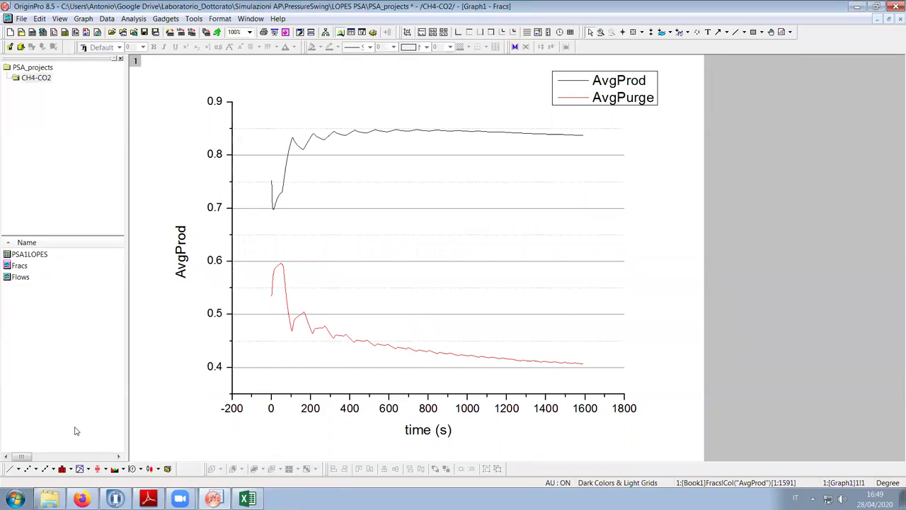
{"action": "left_click", "coordinate": [623, 32]}
{"action": "left_click", "coordinate": [571, 134]}
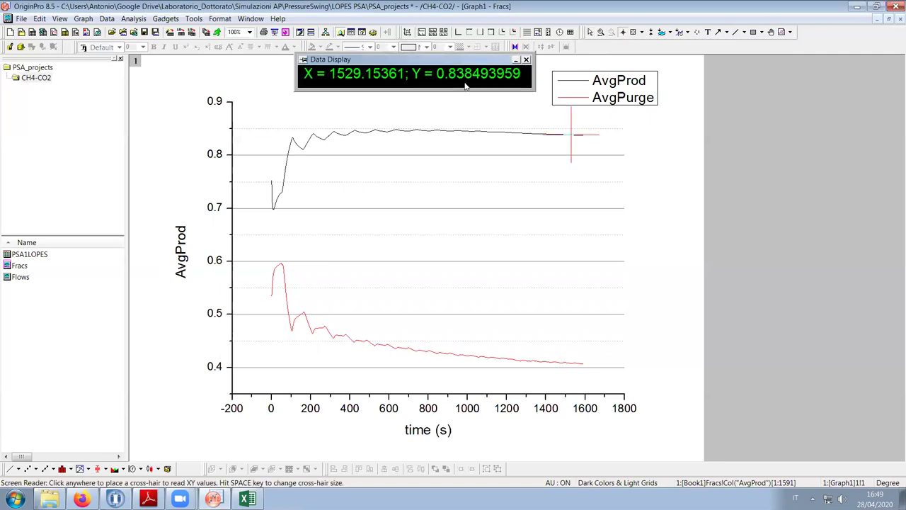
{"action": "left_click", "coordinate": [579, 362]}
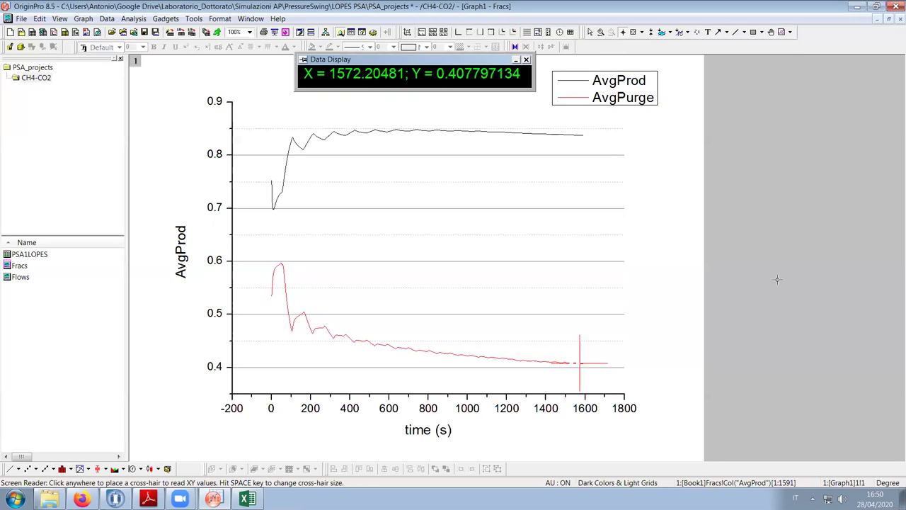
{"action": "key", "text": "Escape"}
Switch to Aspen Plus V10 and create a new simulation from the Chemicals with Metric Units template
{"action": "left_click", "coordinate": [15, 498]}
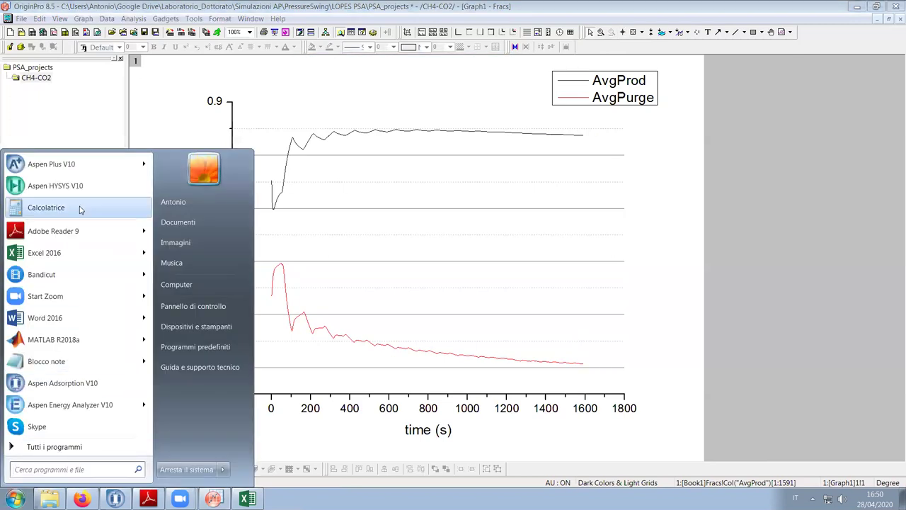
{"action": "left_click", "coordinate": [78, 167]}
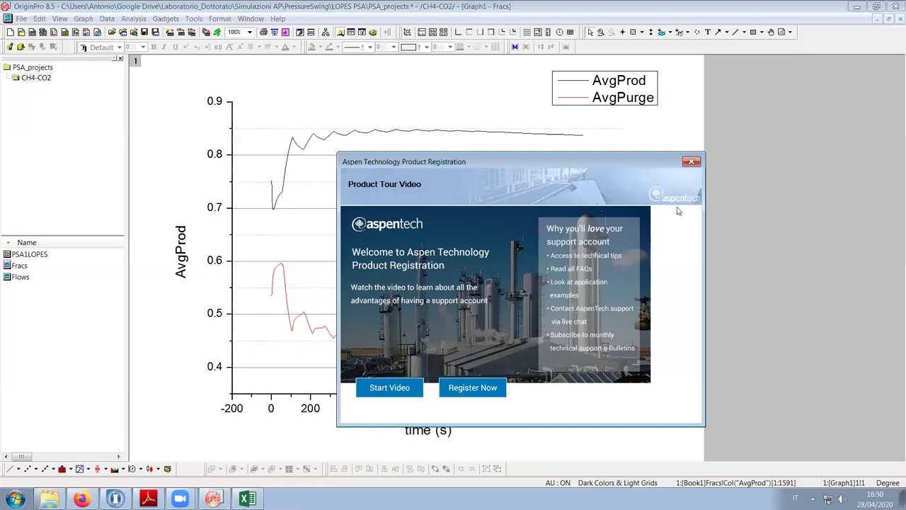
{"action": "left_click", "coordinate": [692, 161]}
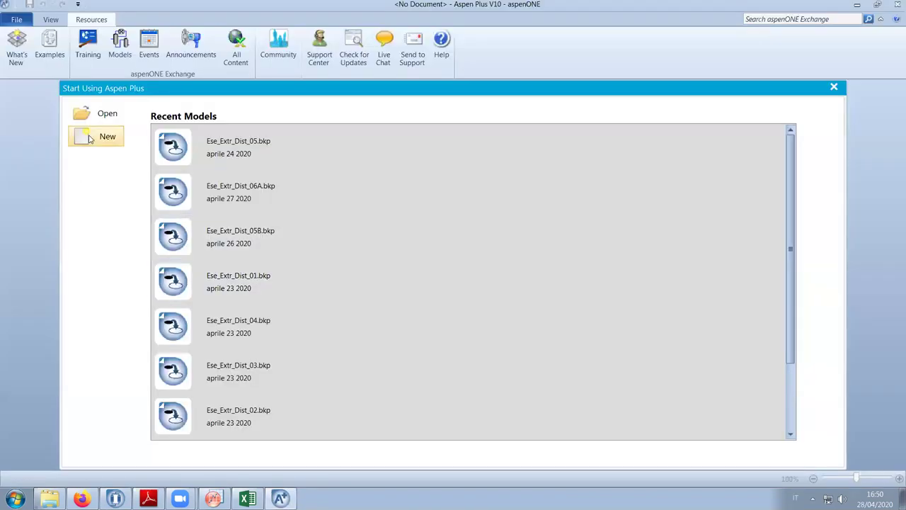
{"action": "left_click", "coordinate": [91, 138]}
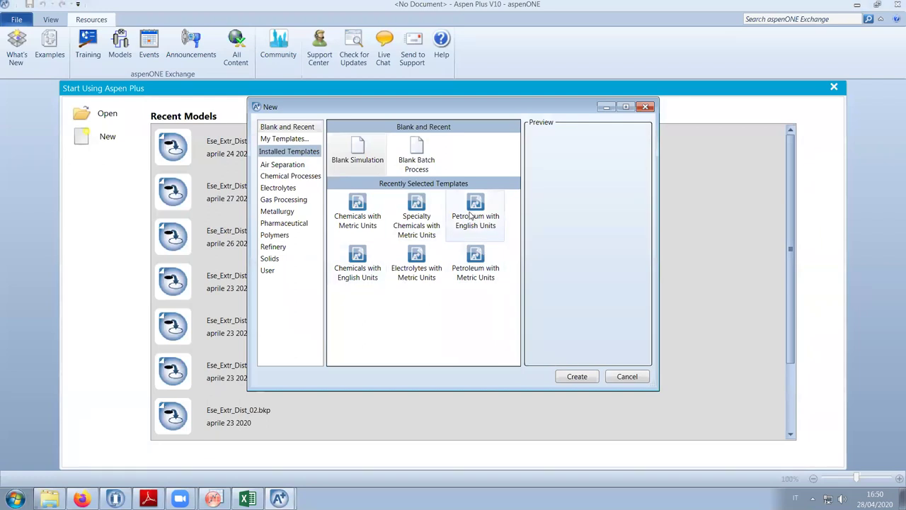
{"action": "left_click", "coordinate": [358, 215]}
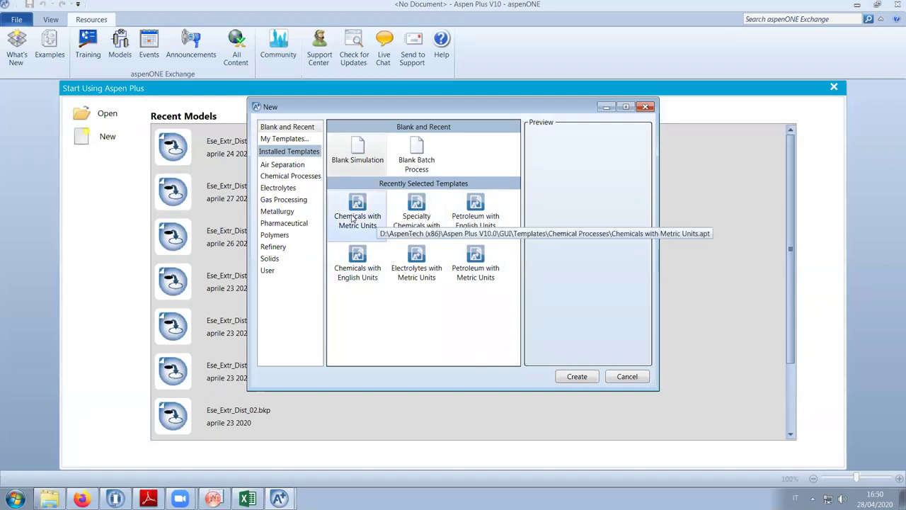
{"action": "left_click", "coordinate": [577, 377]}
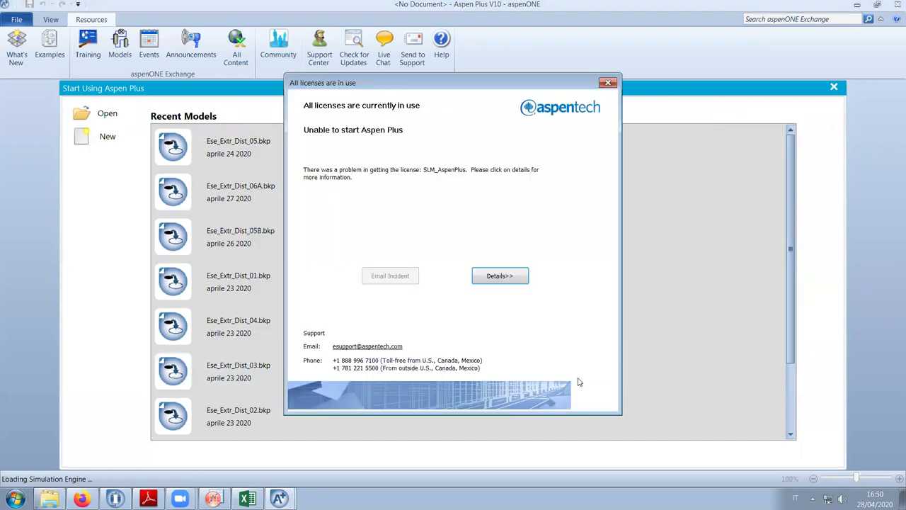
{"action": "left_click", "coordinate": [607, 83]}
{"action": "left_click", "coordinate": [312, 169]}
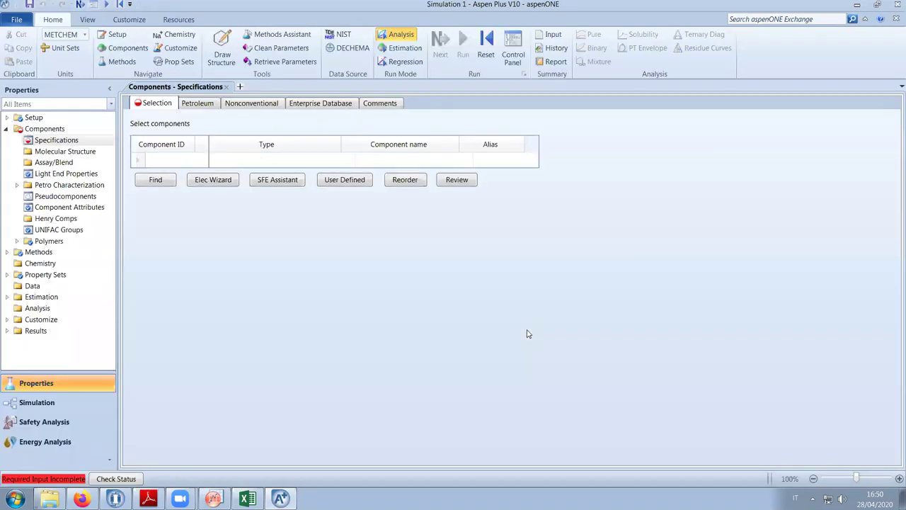
Add CH4 and CO2 as components of the simulation
{"action": "left_click", "coordinate": [172, 162]}
{"action": "type", "text": "CH4"}
{"action": "key", "text": "Return"}
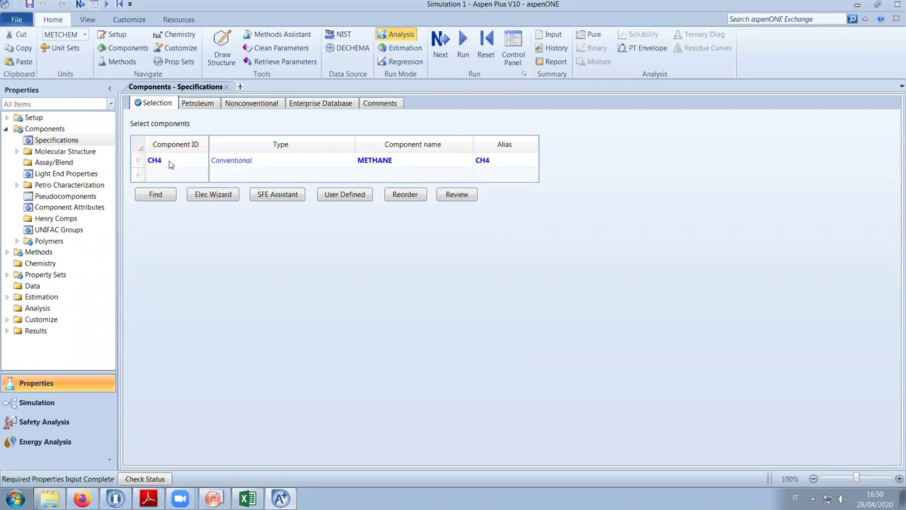
{"action": "left_click", "coordinate": [169, 177]}
{"action": "type", "text": "CO"}
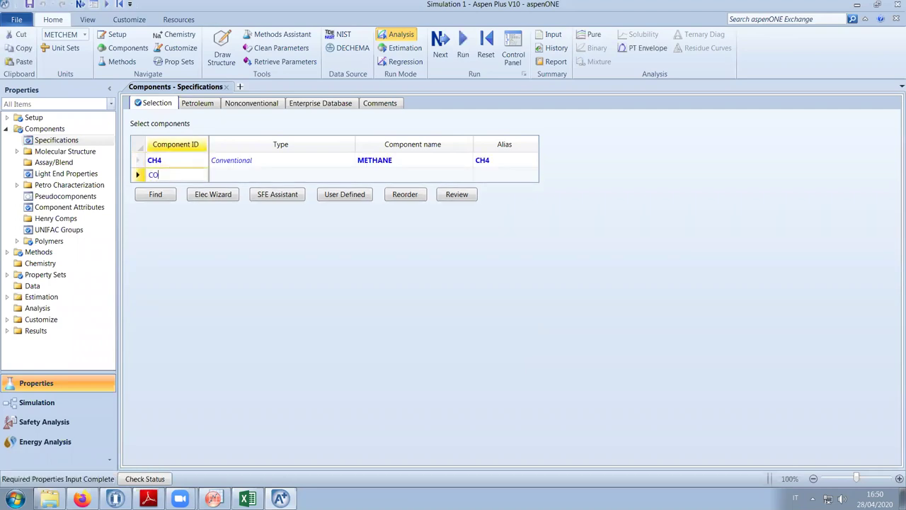
{"action": "type", "text": "2"}
{"action": "key", "text": "Return"}
{"action": "left_click", "coordinate": [441, 57]}
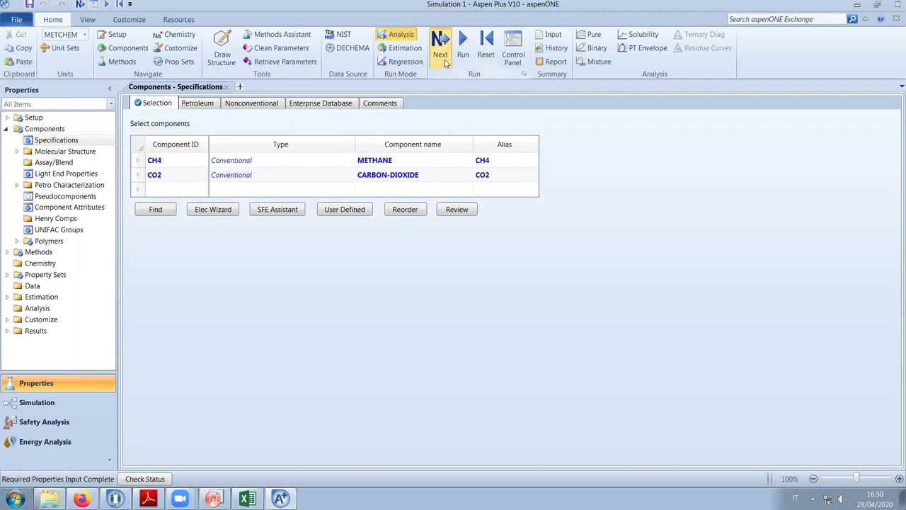
{"action": "left_click", "coordinate": [487, 283]}
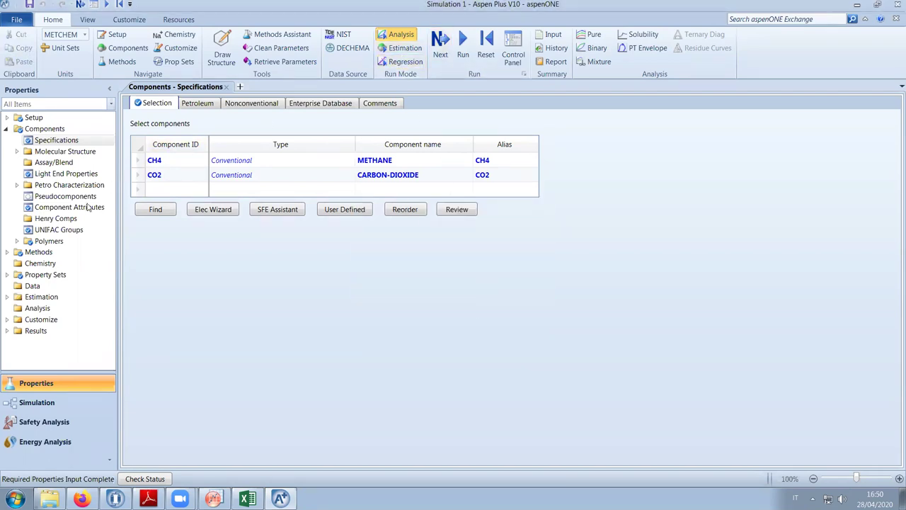
Set the base property method in the Methods specifications to PENG-ROB
{"action": "left_click", "coordinate": [7, 252]}
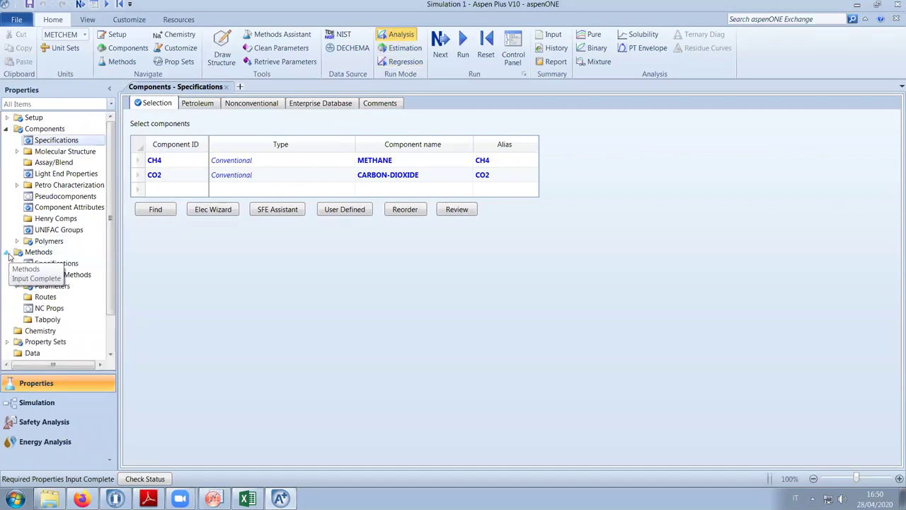
{"action": "left_click", "coordinate": [49, 264]}
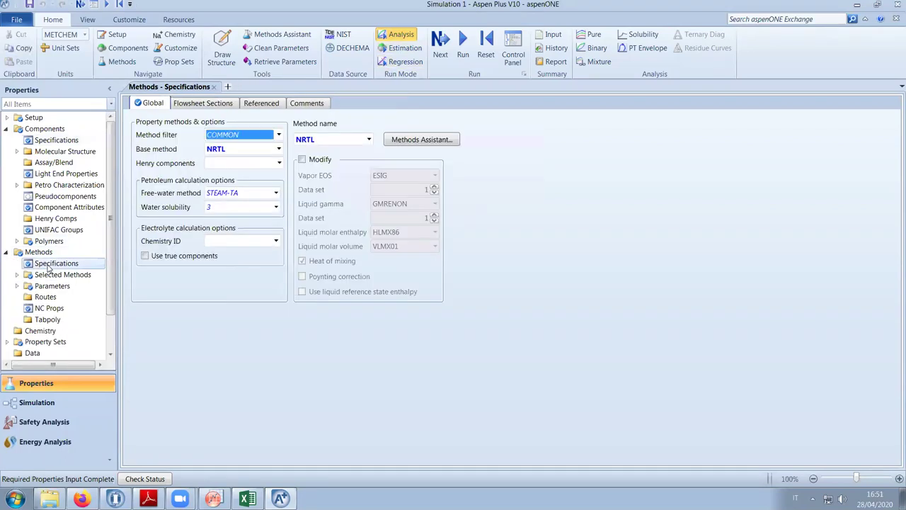
{"action": "left_click", "coordinate": [279, 149]}
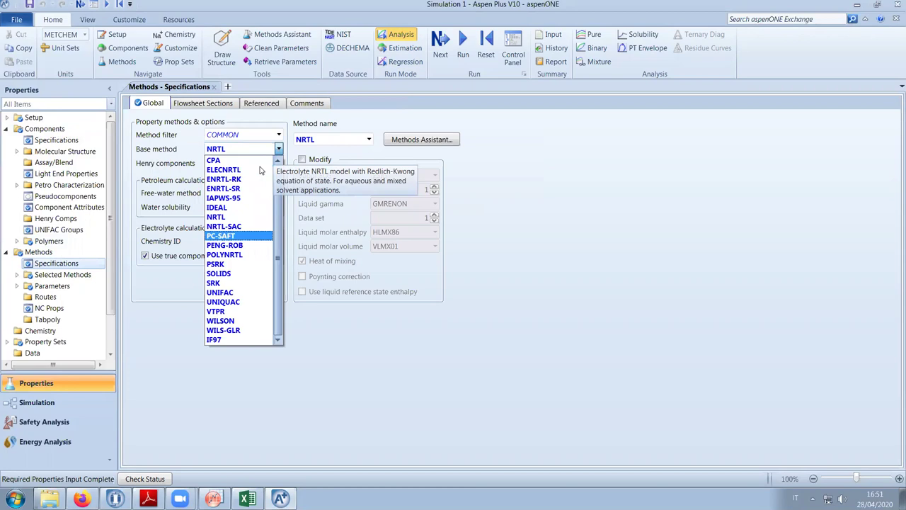
{"action": "left_click", "coordinate": [242, 245]}
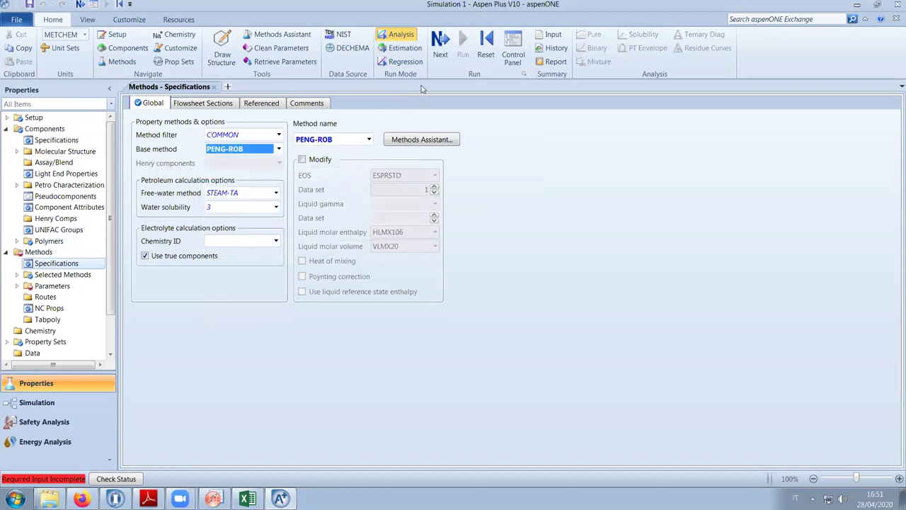
Accept the CH4/CO2 binary interaction parameters and proceed to the Simulation environment
{"action": "left_click", "coordinate": [440, 50]}
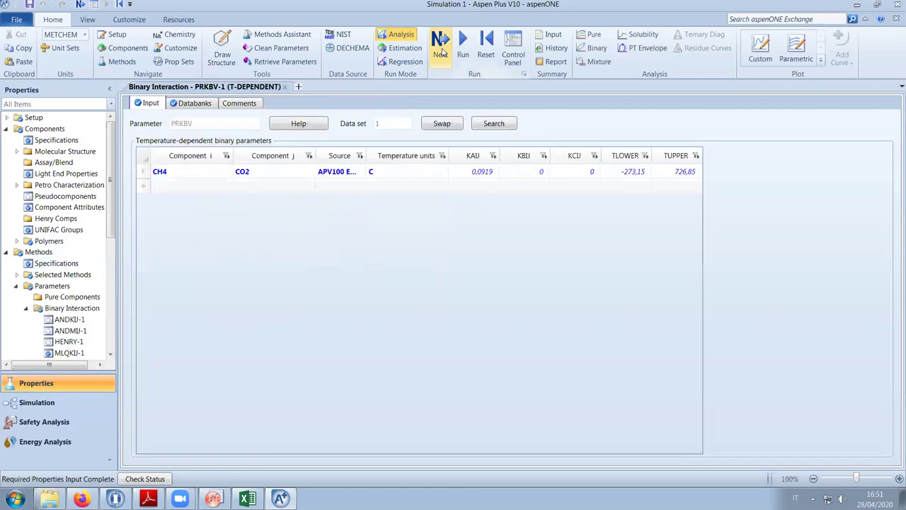
{"action": "left_click", "coordinate": [441, 51]}
{"action": "left_click", "coordinate": [437, 276]}
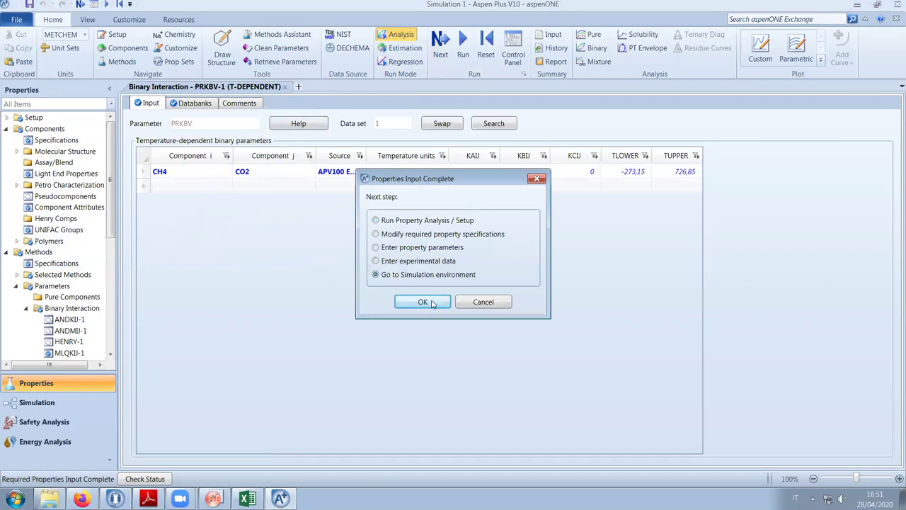
{"action": "left_click", "coordinate": [422, 302]}
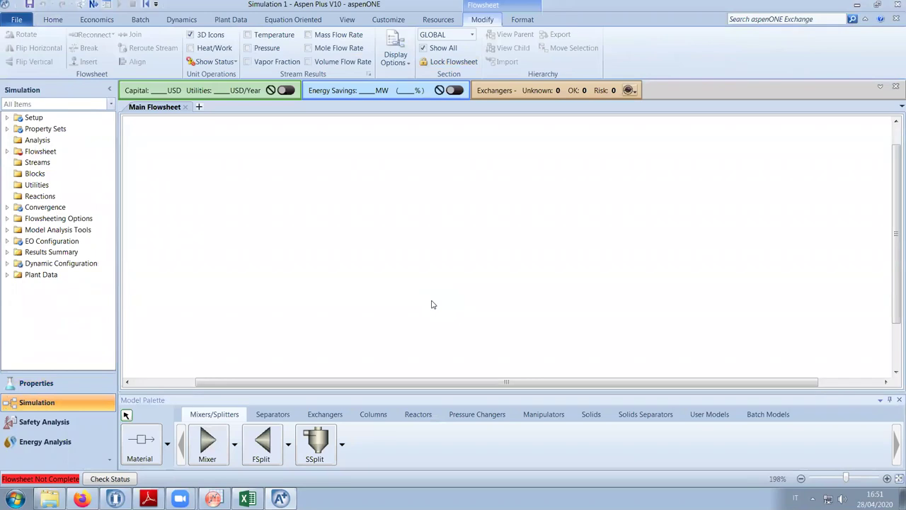
Draw a material stream on the left of the main flowsheet and rename it FEED
{"action": "left_click", "coordinate": [197, 384]}
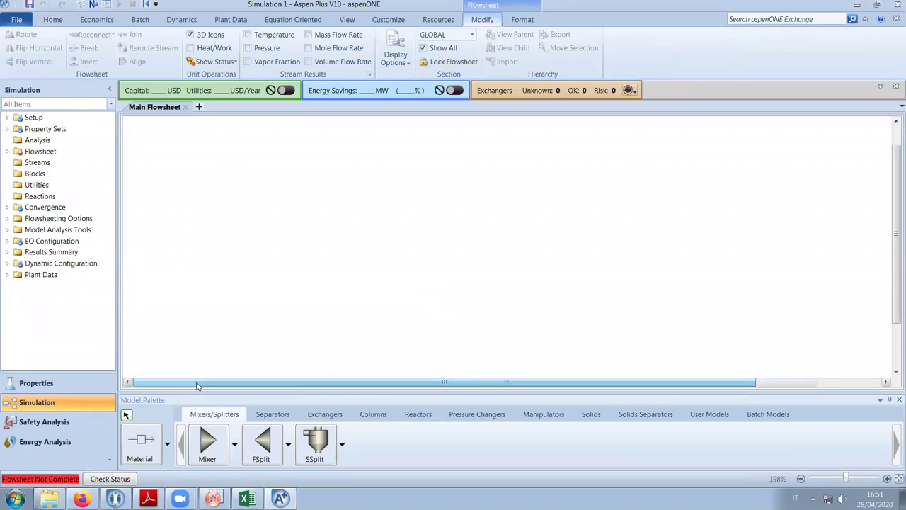
{"action": "left_click", "coordinate": [145, 442]}
{"action": "left_click", "coordinate": [167, 233]}
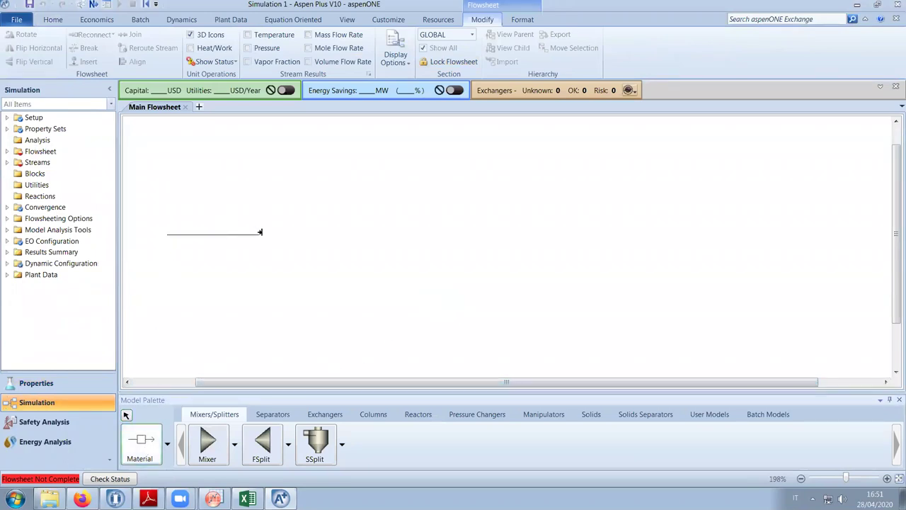
{"action": "left_click", "coordinate": [257, 234]}
{"action": "left_click", "coordinate": [229, 238]}
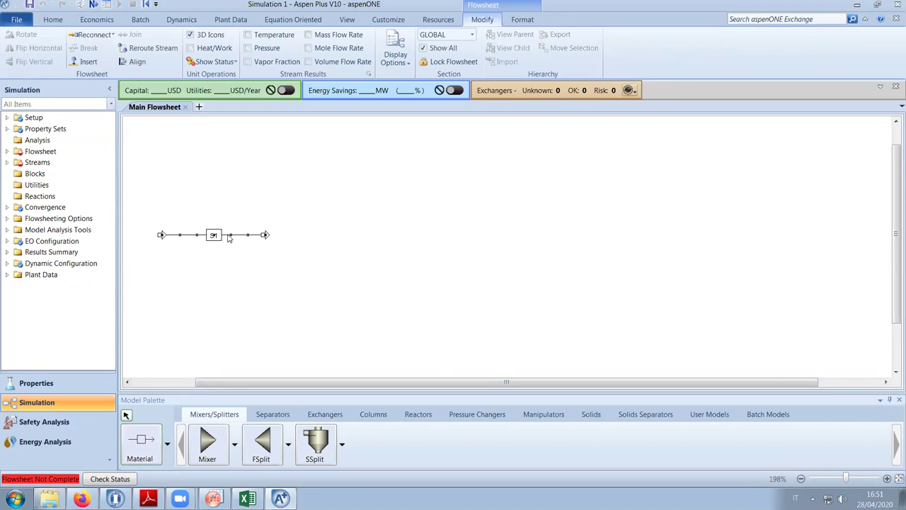
{"action": "key", "text": "ctrl+m"}
{"action": "type", "text": "FEED"}
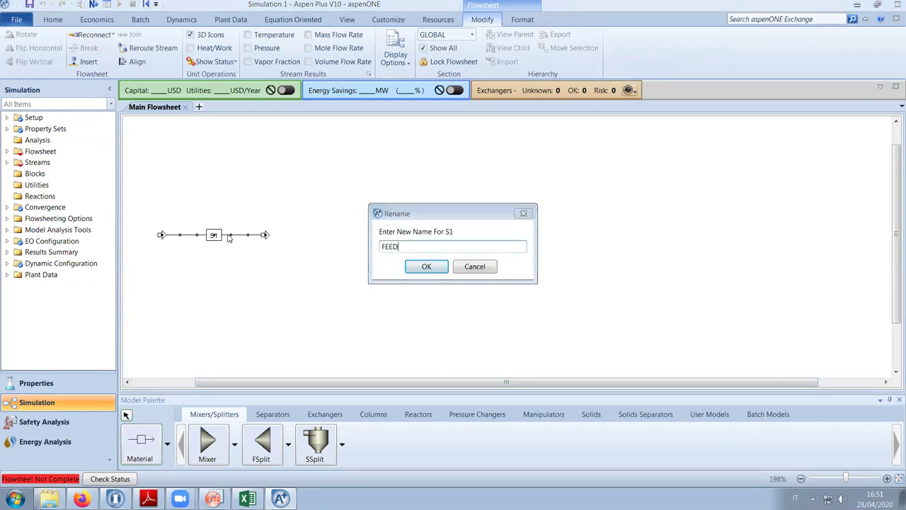
{"action": "key", "text": "Return"}
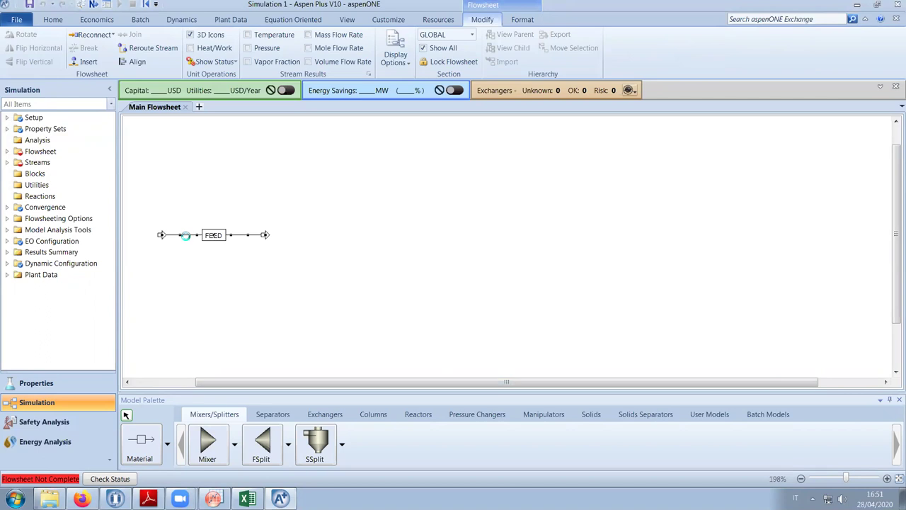
Set the FEED stream's total flow rate to 0.74 kmol/hr and its composition basis to Mole-Frac
{"action": "double_click", "coordinate": [186, 236]}
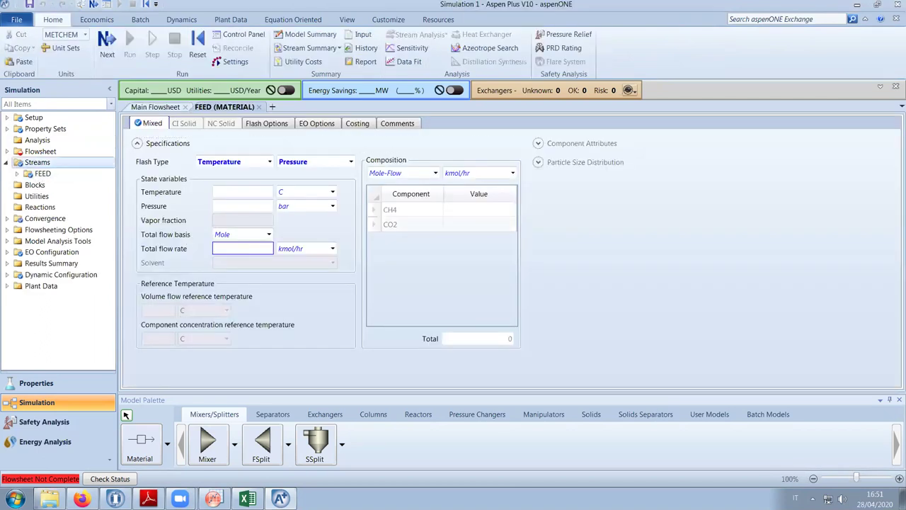
{"action": "key", "text": "Return"}
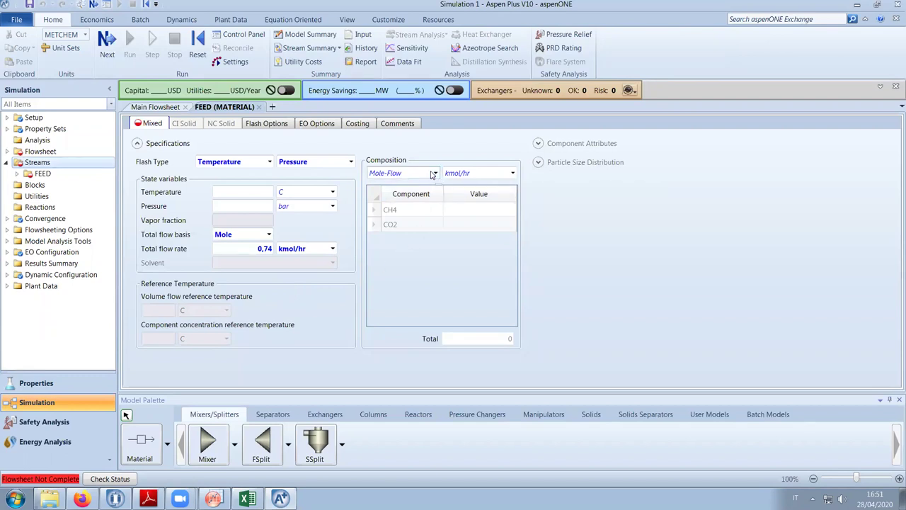
{"action": "left_click", "coordinate": [435, 174]}
{"action": "left_click", "coordinate": [413, 223]}
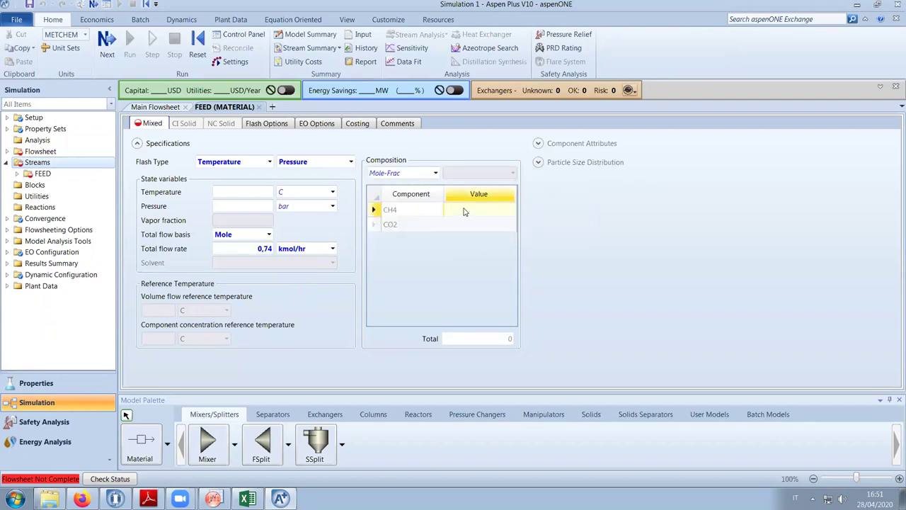
Set the FEED stream's mole fractions to 0,5 for CH4 and 0,5 for CO2
{"action": "left_click", "coordinate": [464, 210]}
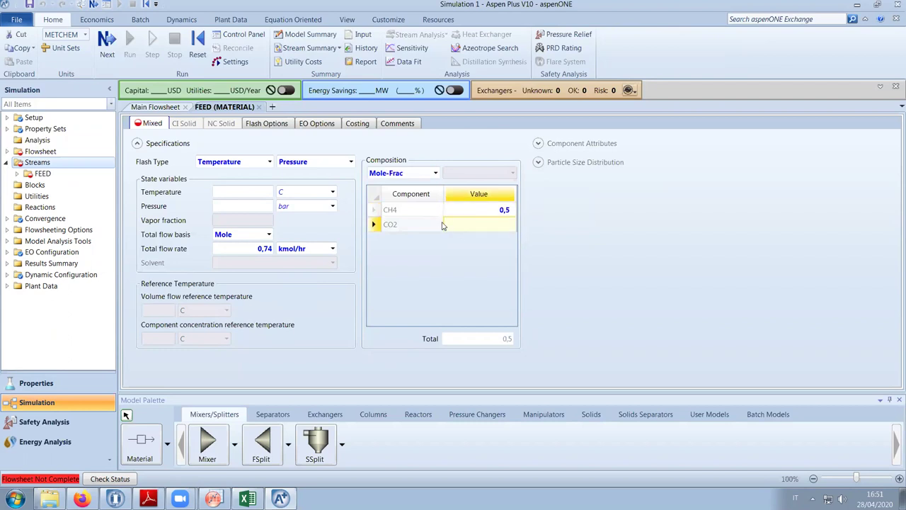
{"action": "key", "text": "Return"}
Set the FEED stream's temperature to 293 with unit F and its pressure to 5 bar
{"action": "left_click", "coordinate": [233, 190]}
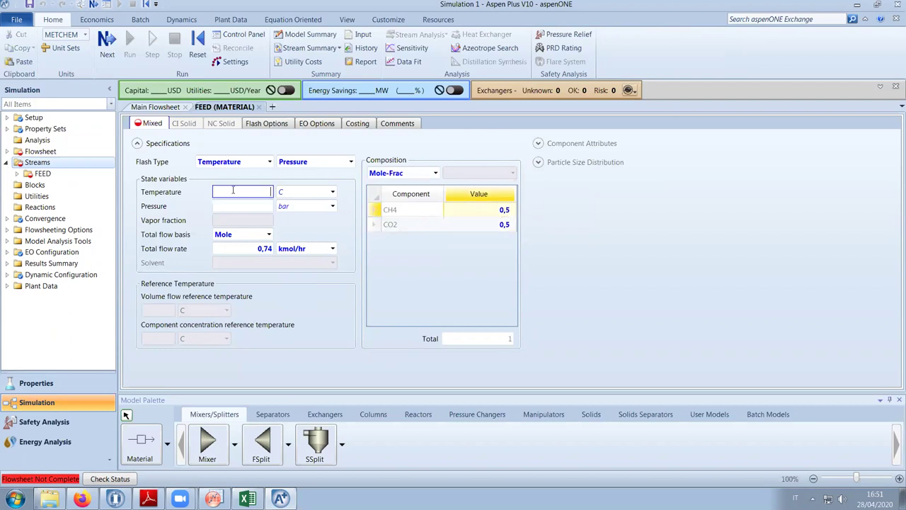
{"action": "type", "text": "27"}
{"action": "type", "text": "3"}
{"action": "key", "text": "BackSpace"}
{"action": "key", "text": "BackSpace"}
{"action": "type", "text": "93"}
{"action": "left_click", "coordinate": [332, 191]}
{"action": "left_click", "coordinate": [297, 212]}
{"action": "left_click", "coordinate": [269, 206]}
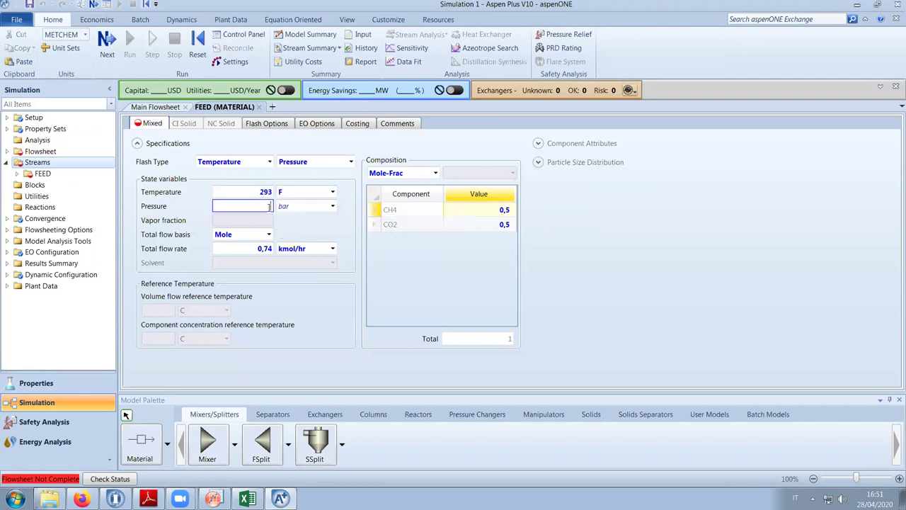
{"action": "type", "text": "5"}
Place a Sep separator block with the SEP icon beside the FEED stream on the main flowsheet and name it PSA
{"action": "left_click", "coordinate": [159, 107]}
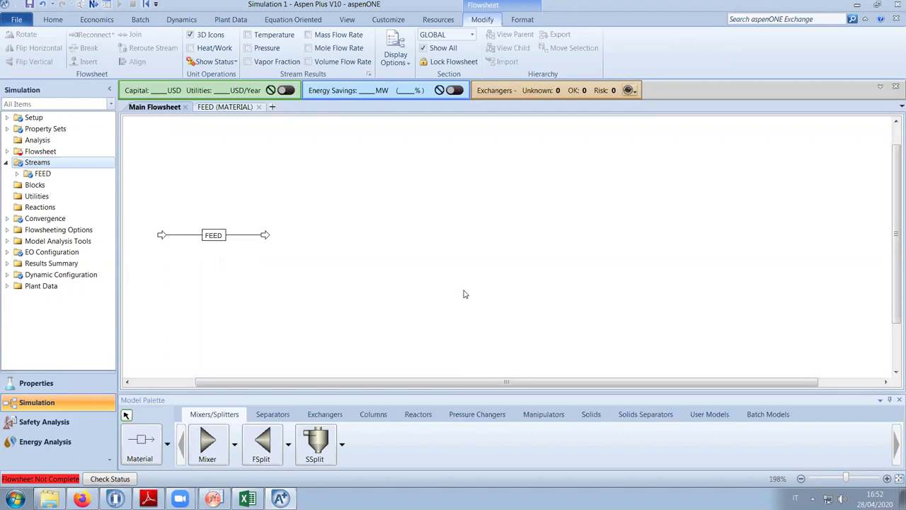
{"action": "left_click", "coordinate": [287, 418]}
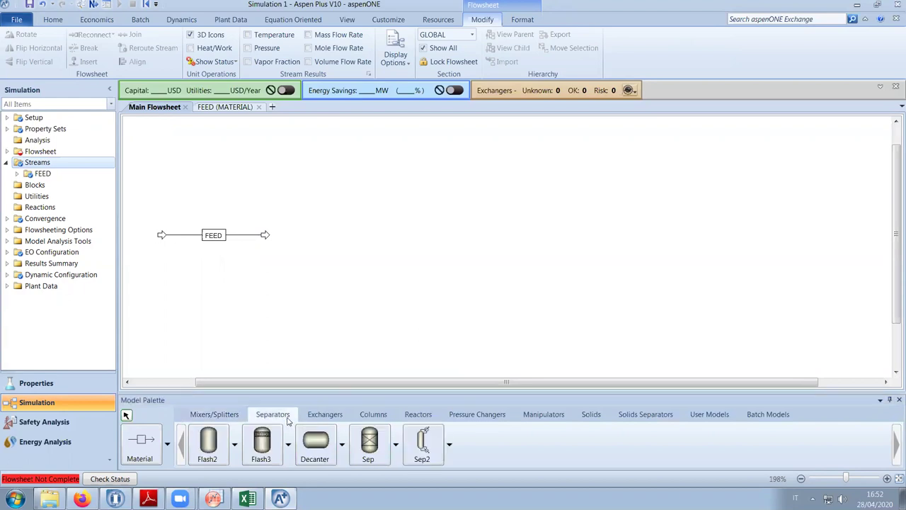
{"action": "left_click", "coordinate": [395, 444]}
{"action": "left_click", "coordinate": [370, 357]}
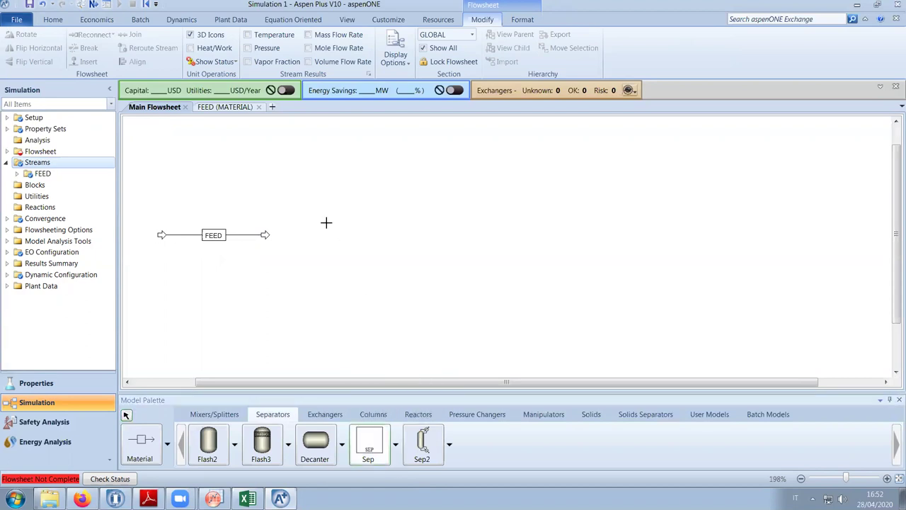
{"action": "left_click", "coordinate": [314, 234]}
{"action": "left_click", "coordinate": [327, 247]}
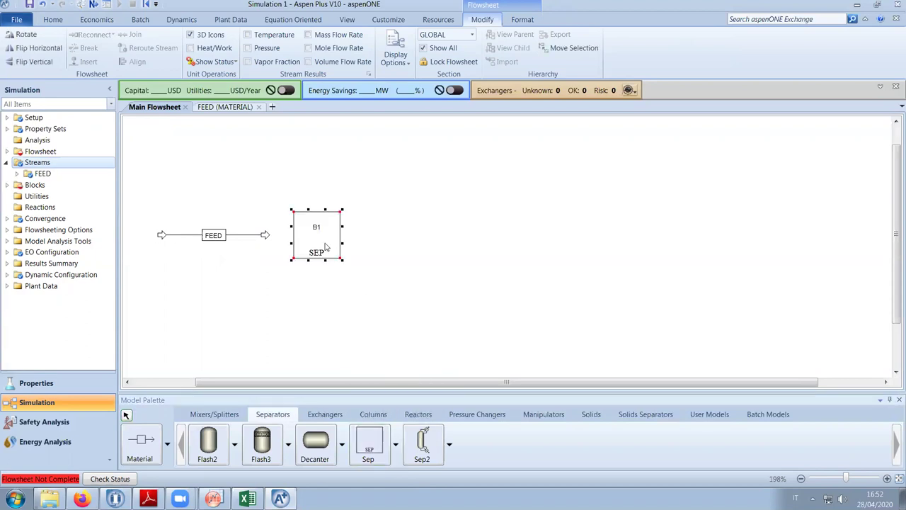
{"action": "key", "text": "ctrl+m"}
{"action": "type", "text": "PS"}
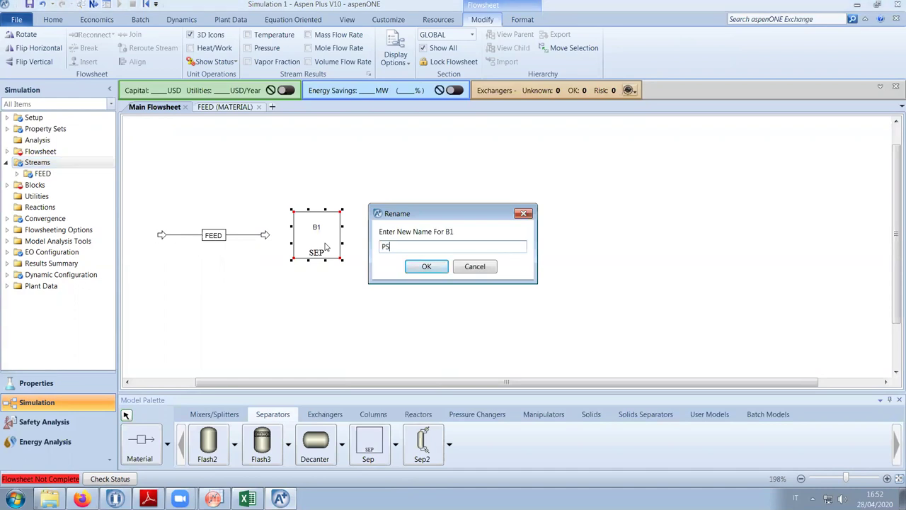
{"action": "key", "text": "Return"}
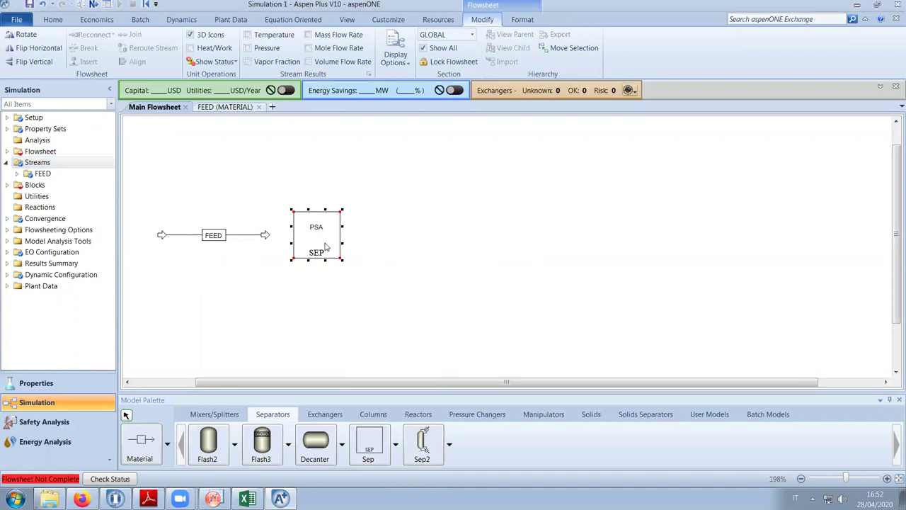
Reconnect the FEED stream's destination to the inlet of the PSA block
{"action": "right_click", "coordinate": [266, 235]}
{"action": "mouse_move", "coordinate": [353, 412]}
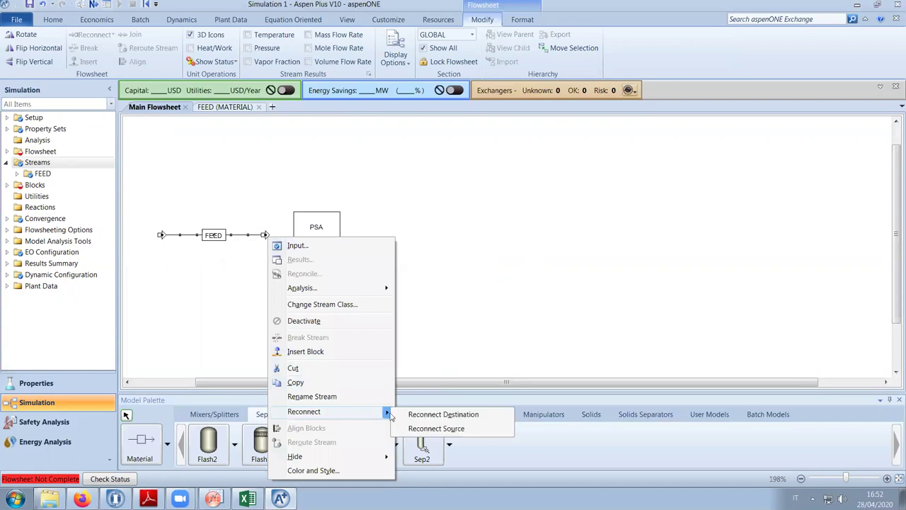
{"action": "left_click", "coordinate": [440, 413]}
{"action": "left_click", "coordinate": [296, 236]}
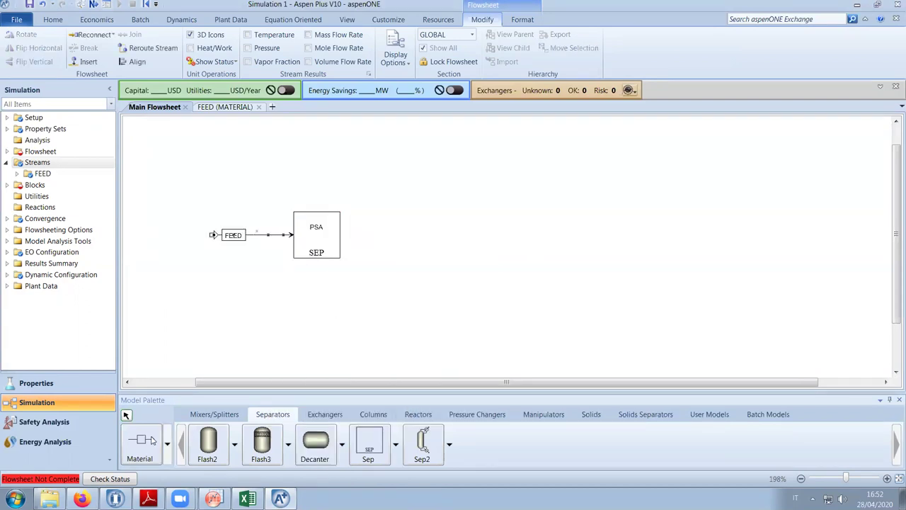
Draw a material outlet stream from the underside of the PSA block and rename it PRODUCT
{"action": "left_click", "coordinate": [345, 235]}
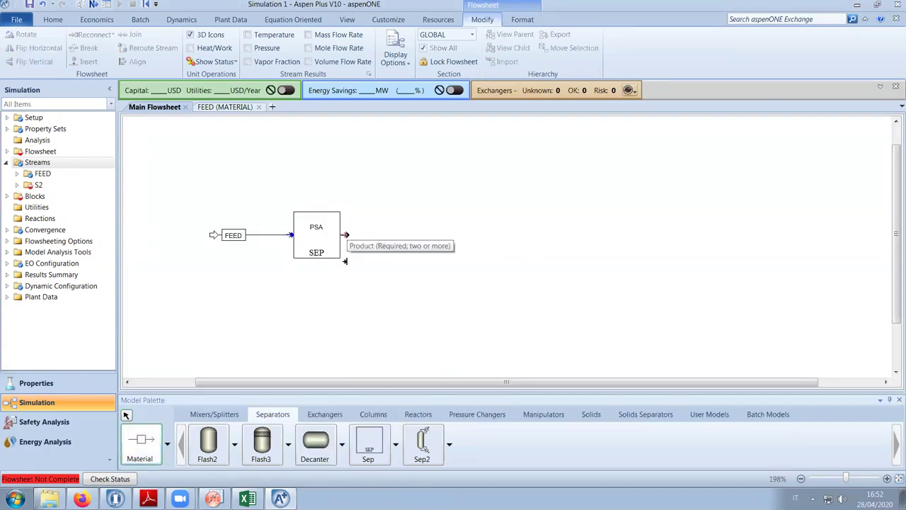
{"action": "left_click", "coordinate": [318, 274]}
{"action": "left_click", "coordinate": [434, 316]}
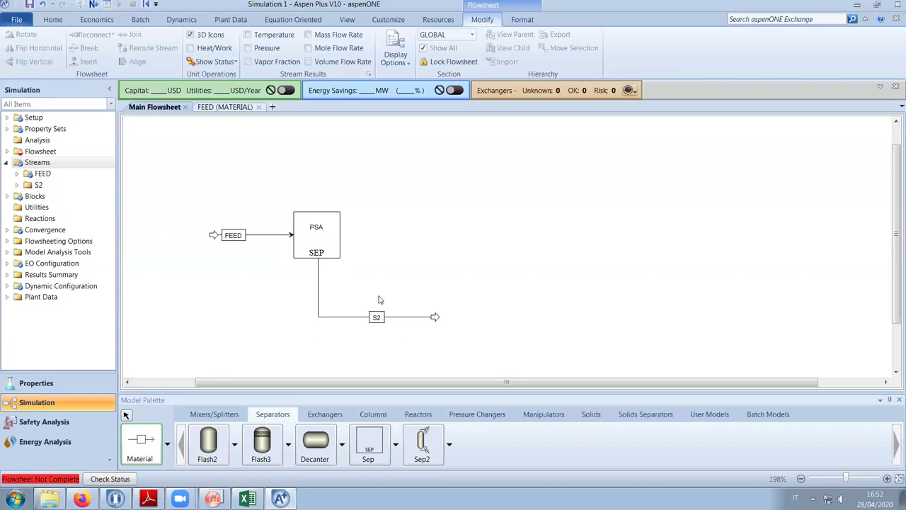
{"action": "key", "text": "Escape"}
{"action": "left_click", "coordinate": [378, 318]}
{"action": "key", "text": "ctrl+m"}
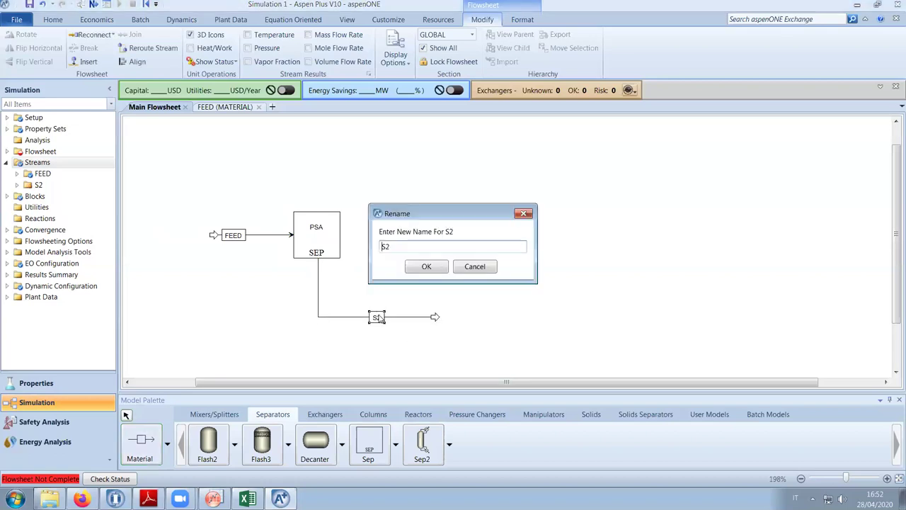
{"action": "type", "text": "PRODUCT"}
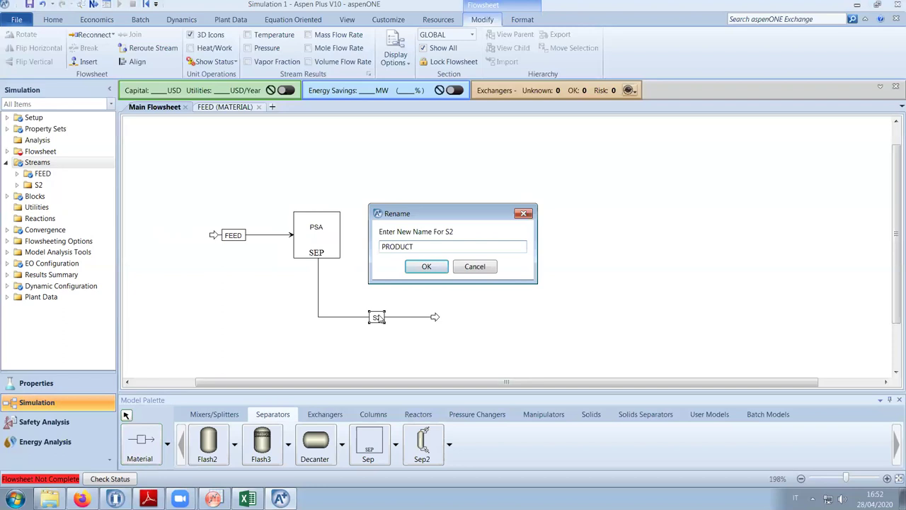
{"action": "key", "text": "Return"}
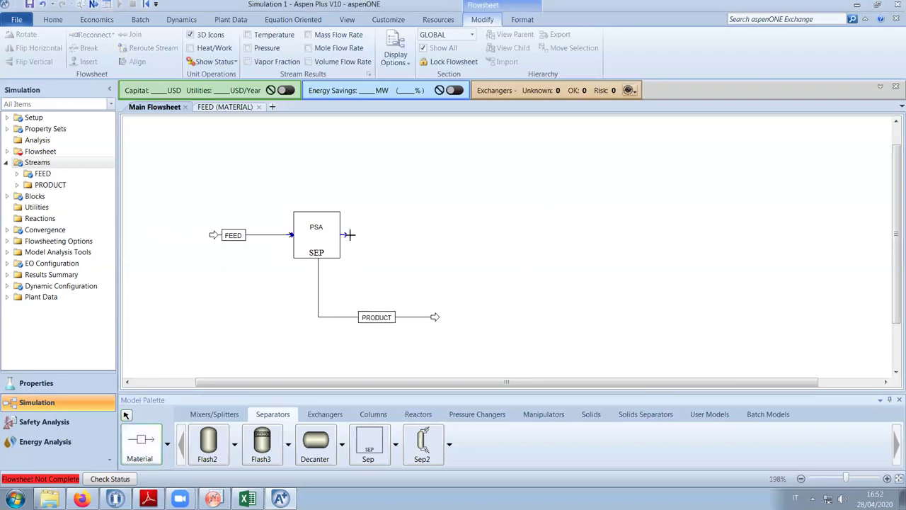
Draw a second material outlet stream from the upper side of the PSA block and rename it WASTE
{"action": "left_click", "coordinate": [319, 205]}
{"action": "left_click", "coordinate": [349, 165]}
{"action": "left_click", "coordinate": [429, 163]}
{"action": "key", "text": "ctrl+m"}
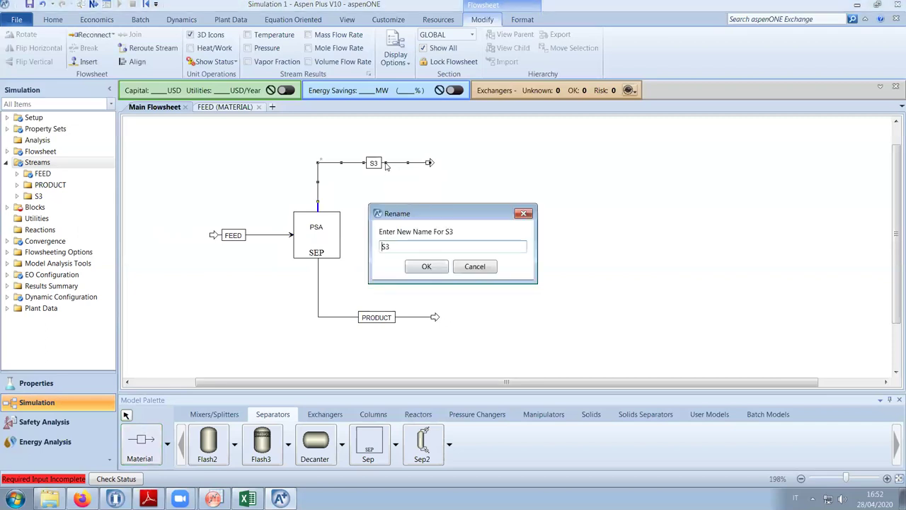
{"action": "type", "text": "WASTE"}
{"action": "left_click", "coordinate": [427, 267]}
Open the PSA block's specifications and choose Split fraction for CH4 in the PRODUCT outlet stream
{"action": "left_click", "coordinate": [331, 242]}
{"action": "double_click", "coordinate": [330, 242]}
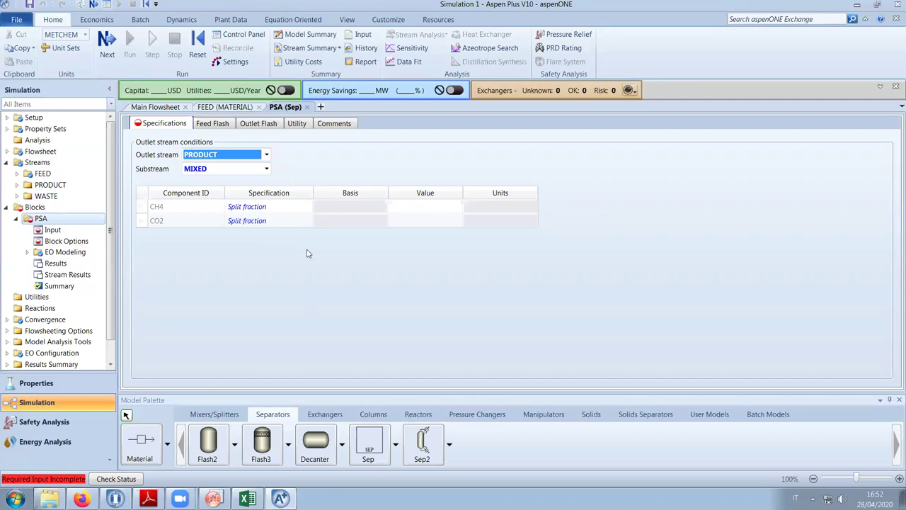
{"action": "left_click", "coordinate": [308, 206]}
{"action": "left_click", "coordinate": [308, 206]}
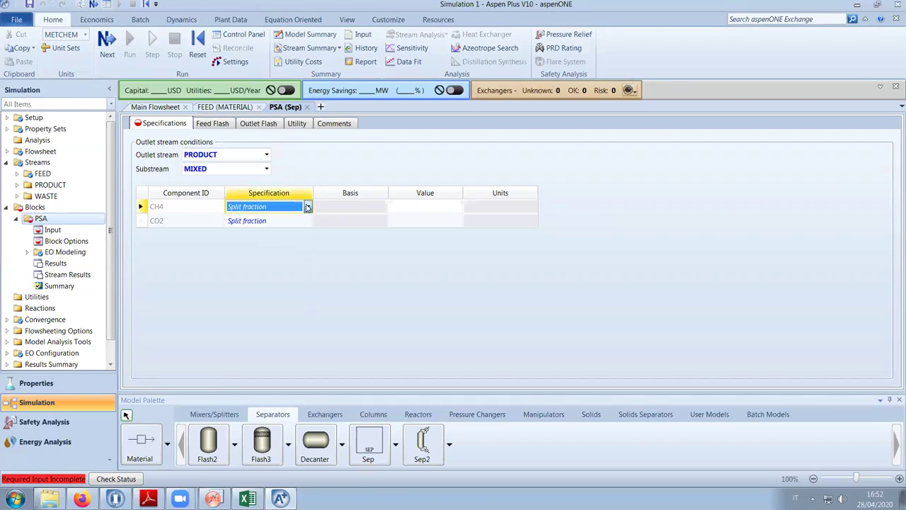
{"action": "left_click", "coordinate": [422, 207]}
{"action": "left_click", "coordinate": [301, 209]}
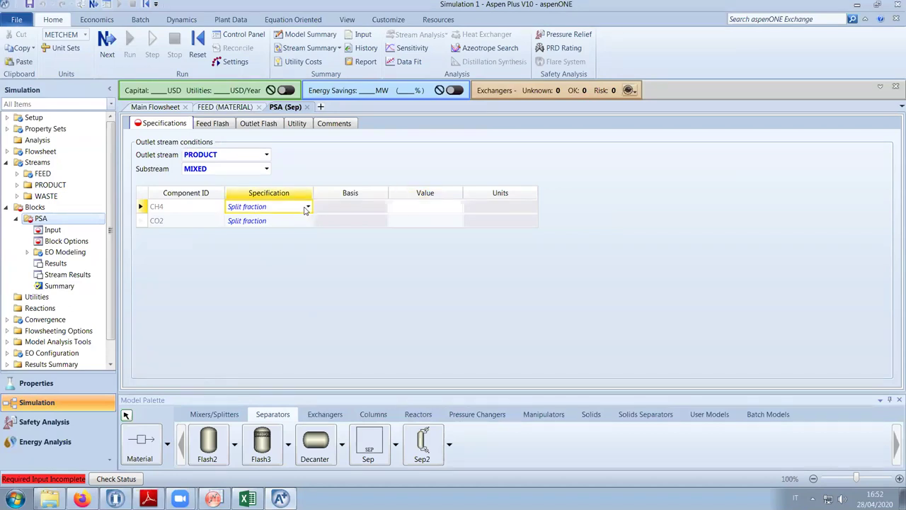
{"action": "left_click", "coordinate": [307, 207]}
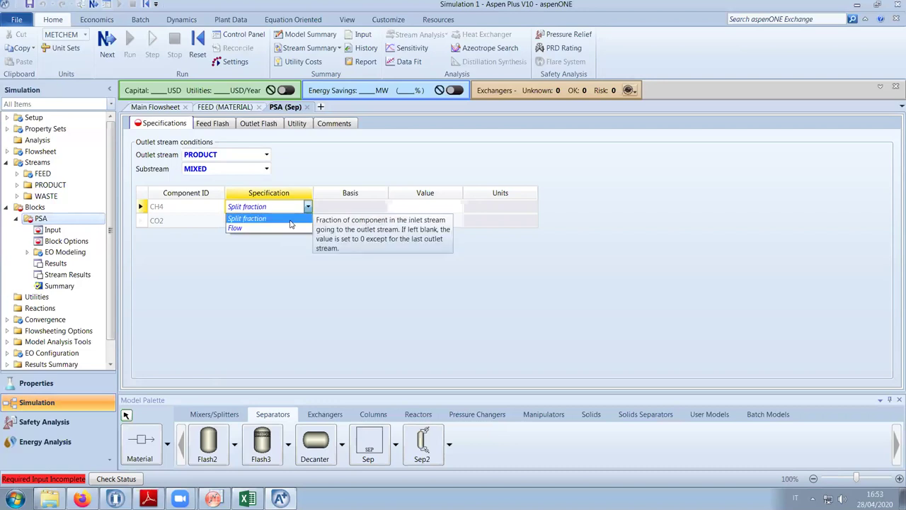
{"action": "left_click", "coordinate": [289, 218]}
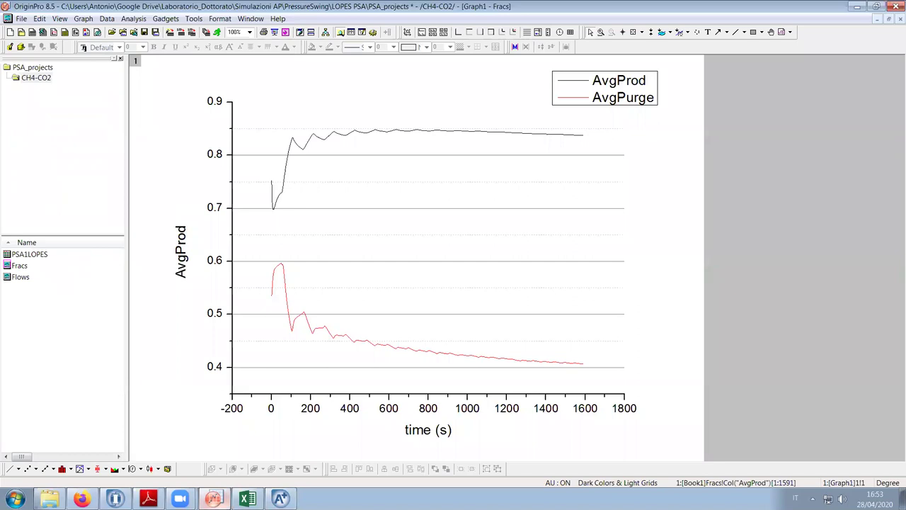
Switch to OriginPro and read the AvgProd flow near the end of its curve in the Flows graph
{"action": "left_click", "coordinate": [213, 499]}
{"action": "left_click", "coordinate": [23, 278]}
{"action": "double_click", "coordinate": [23, 278]}
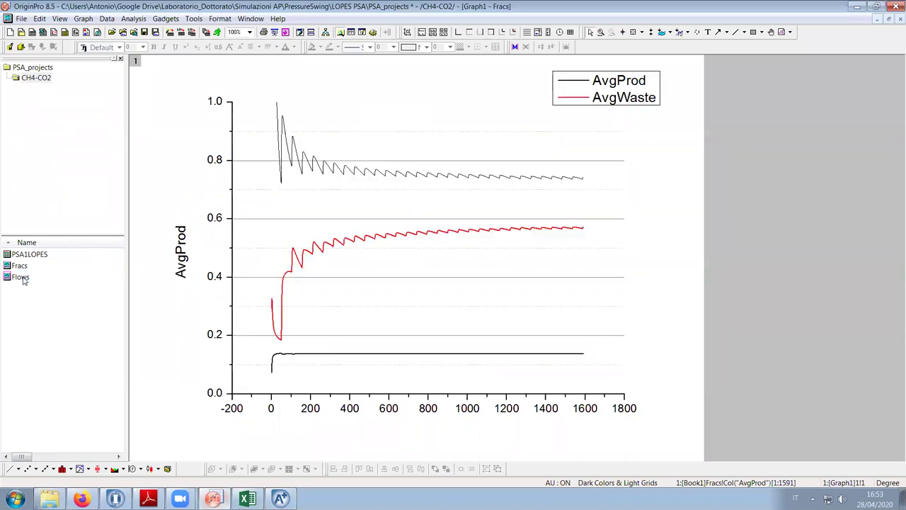
{"action": "left_click", "coordinate": [622, 32]}
{"action": "left_click", "coordinate": [572, 354]}
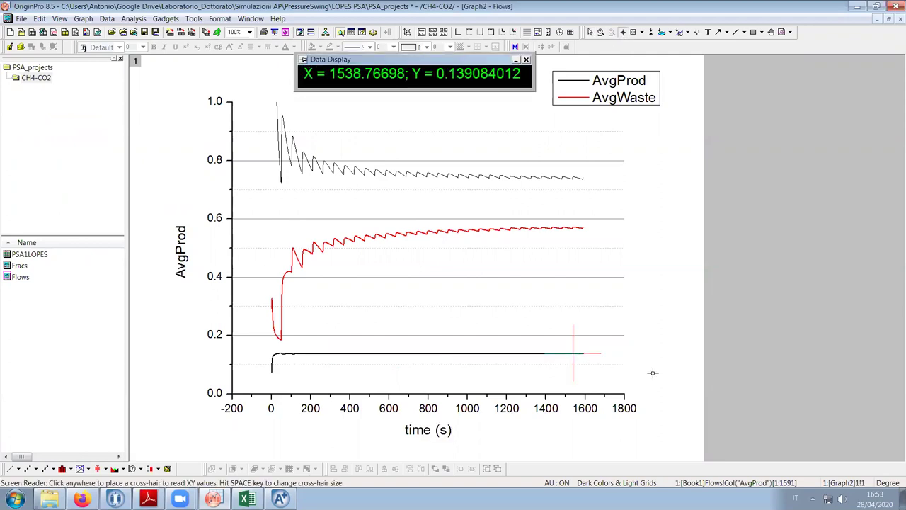
Read the AvgProd fraction near the end of its curve in the Fracs graph
{"action": "double_click", "coordinate": [21, 267]}
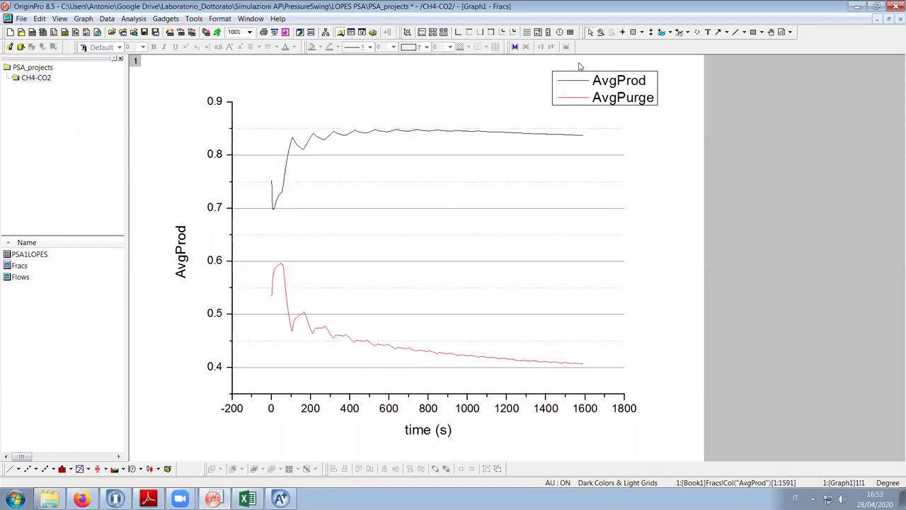
{"action": "left_click", "coordinate": [623, 32]}
{"action": "left_click", "coordinate": [565, 134]}
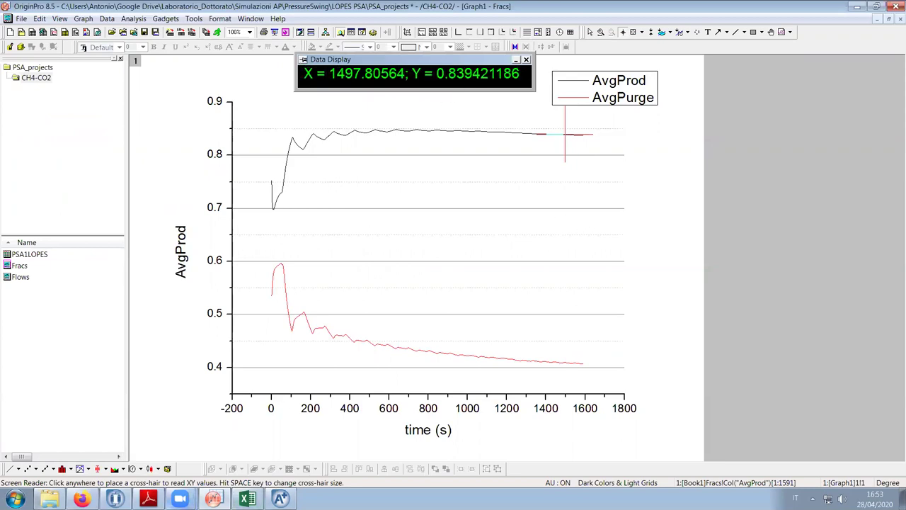
Open the Windows Calculator and multiply the product fraction 0,84 by the average product flow
{"action": "left_click", "coordinate": [15, 499]}
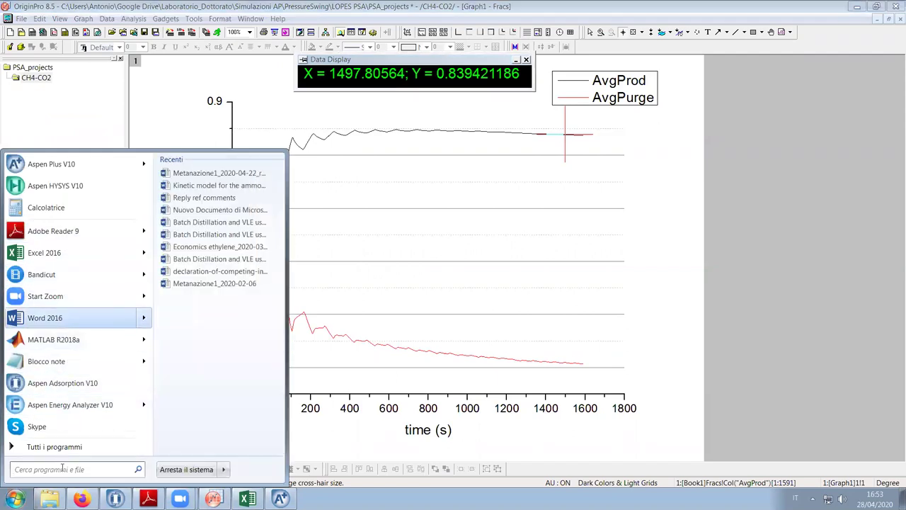
{"action": "type", "text": "calc"}
{"action": "key", "text": "Return"}
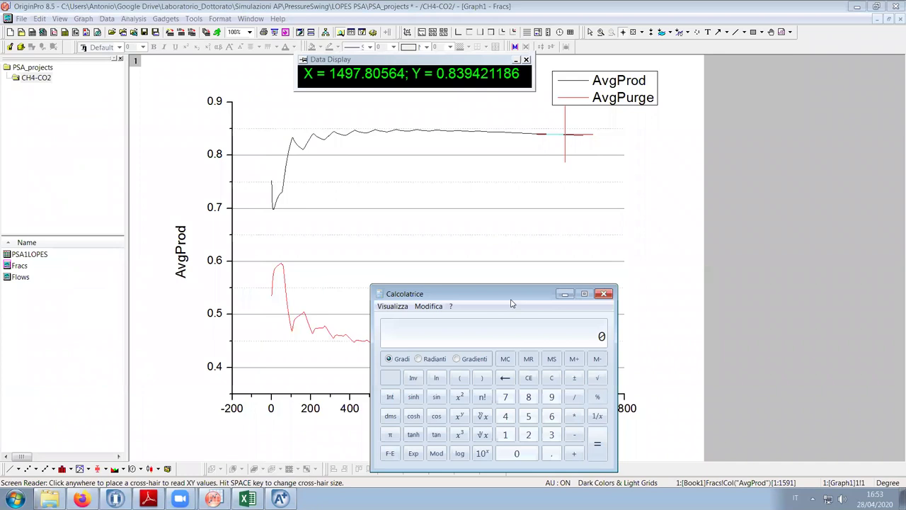
{"action": "left_click_drag", "start_coordinate": [510, 292], "coordinate": [505, 180]}
{"action": "key", "text": "comma"}
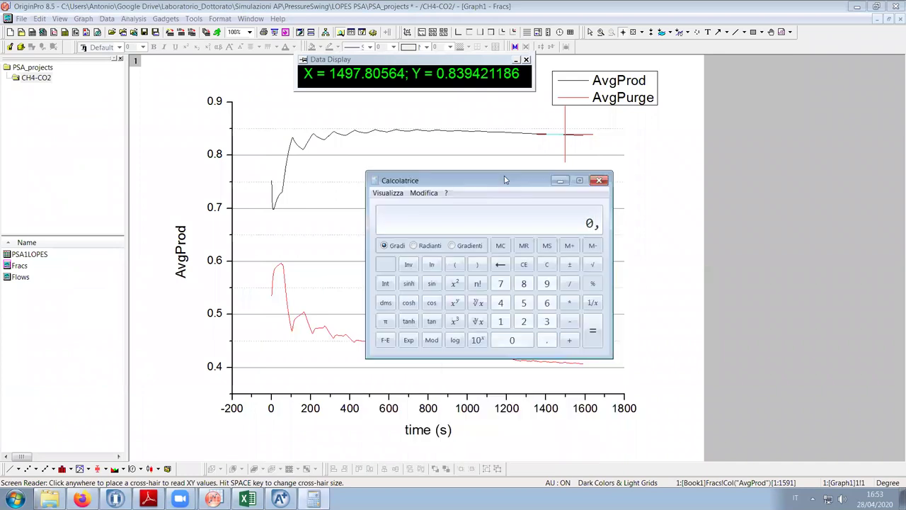
{"action": "type", "text": "84 *"}
{"action": "key", "text": "Return"}
Read the value near the end of the uppermost thin black curve in the Flows graph
{"action": "left_click", "coordinate": [20, 279]}
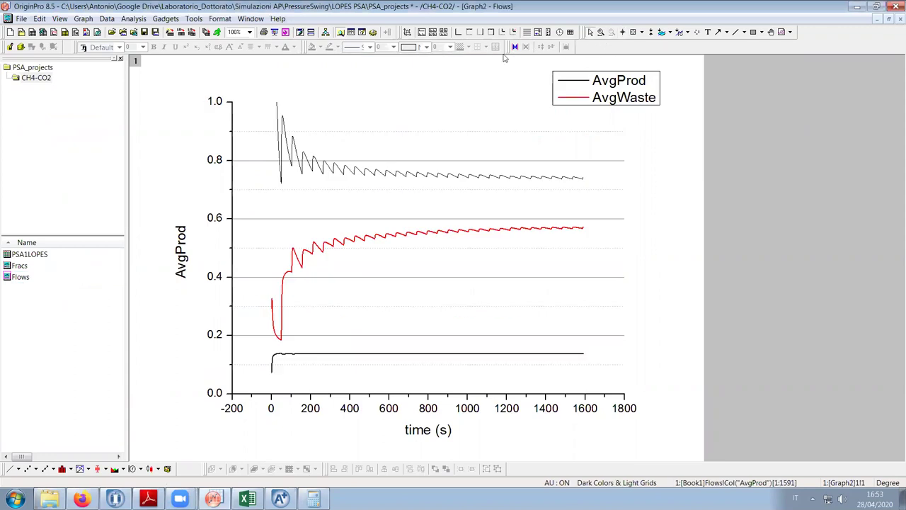
{"action": "left_click", "coordinate": [623, 32]}
{"action": "left_click", "coordinate": [567, 177]}
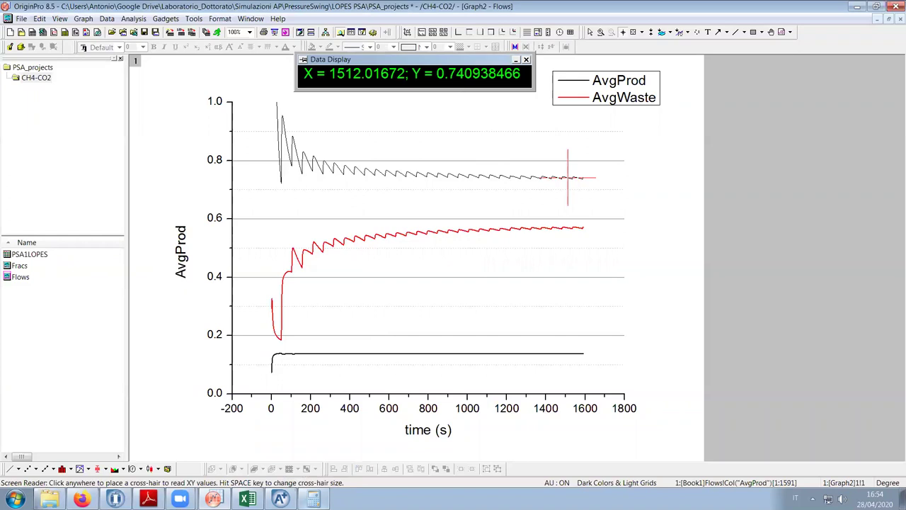
Divide the calculated product by 0,37 in Calculator and return to the PSA block specifications in Aspen Plus
{"action": "left_click", "coordinate": [313, 501]}
{"action": "key", "text": "slash"}
{"action": "type", "text": "0,37"}
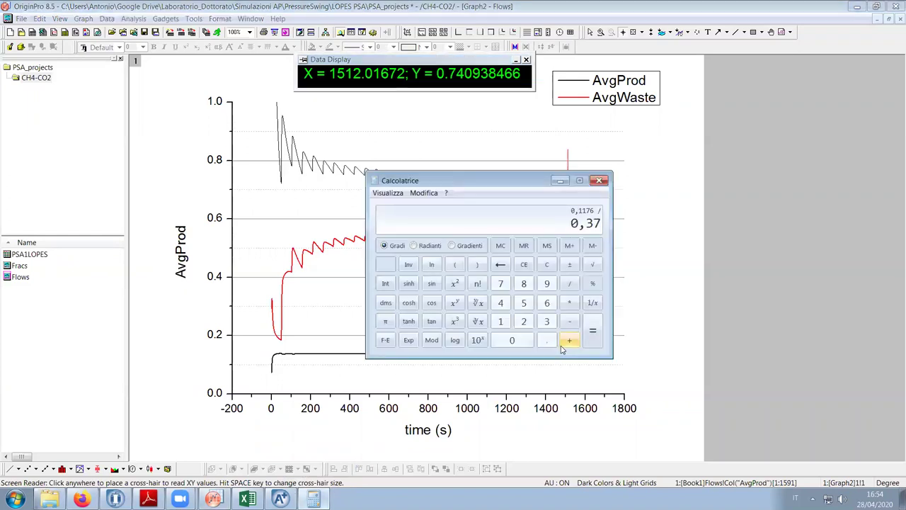
{"action": "key", "text": "Return"}
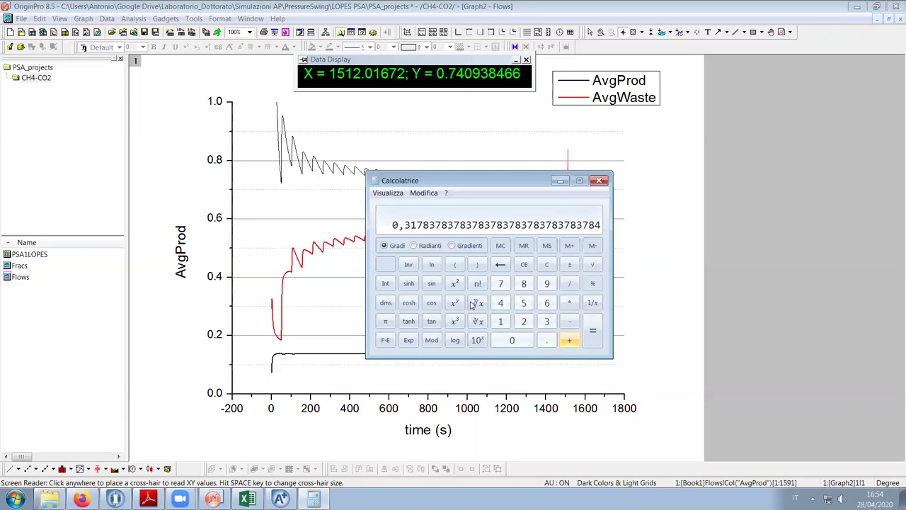
{"action": "left_click_drag", "start_coordinate": [459, 182], "coordinate": [674, 175]}
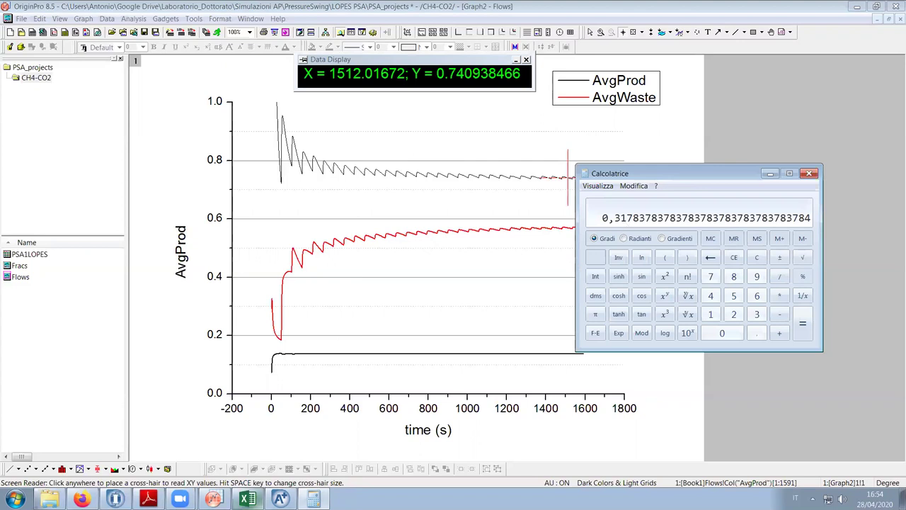
{"action": "left_click", "coordinate": [280, 498]}
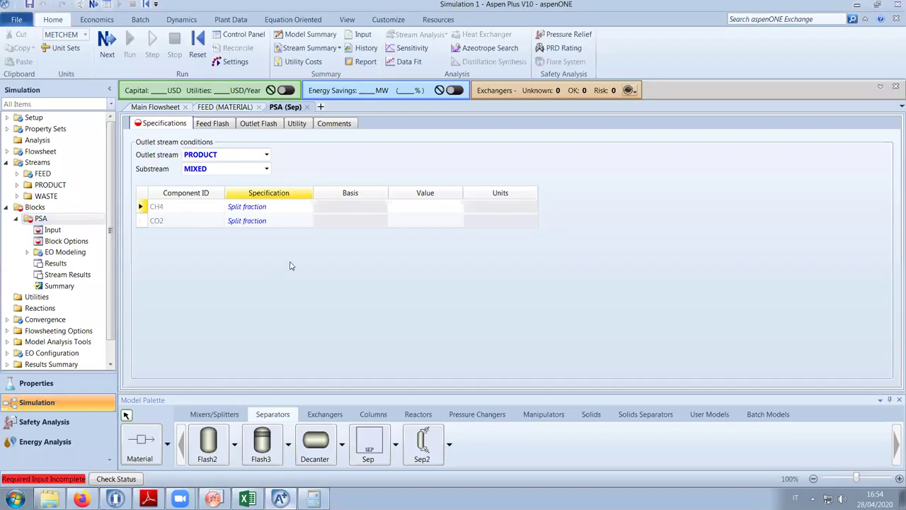
Set the CH4 split fraction to the PRODUCT stream of the PSA block to 0,32
{"action": "left_click", "coordinate": [403, 209]}
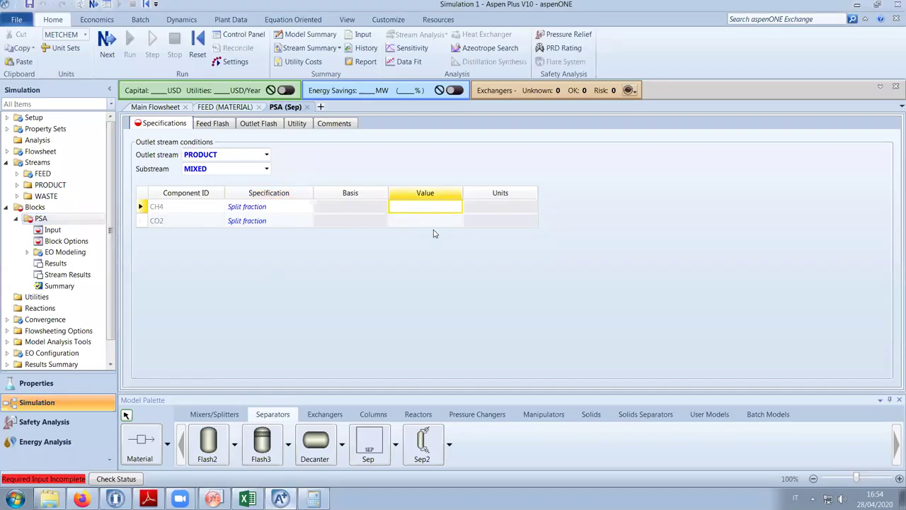
{"action": "key", "text": "Return"}
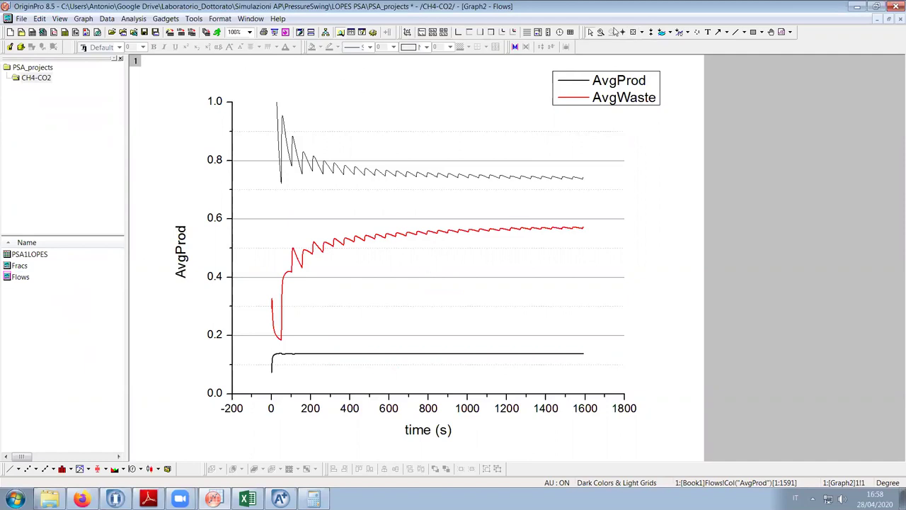
Read the AvgProd flow near the end of its curve in OriginPro's Flows graph and calculate 0,14 * (1 - 0,84) / 0,37 in Calculator
{"action": "left_click", "coordinate": [620, 33]}
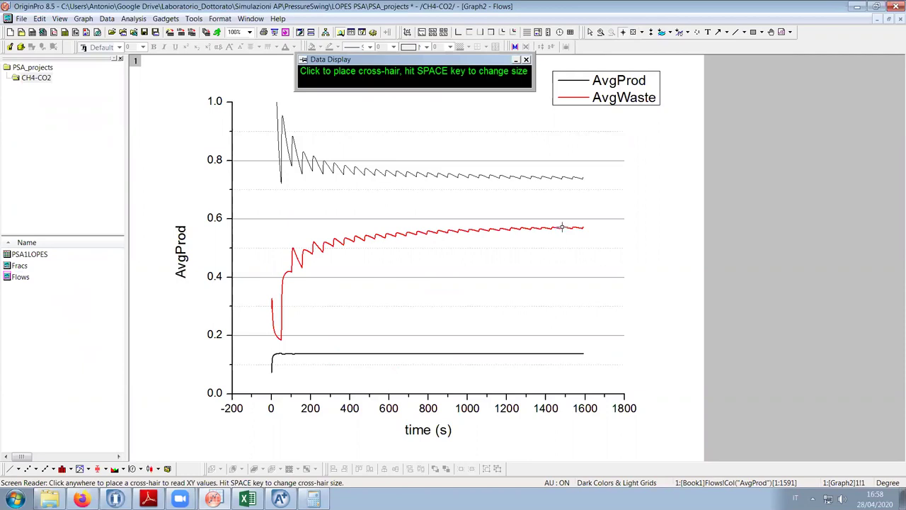
{"action": "left_click", "coordinate": [555, 352]}
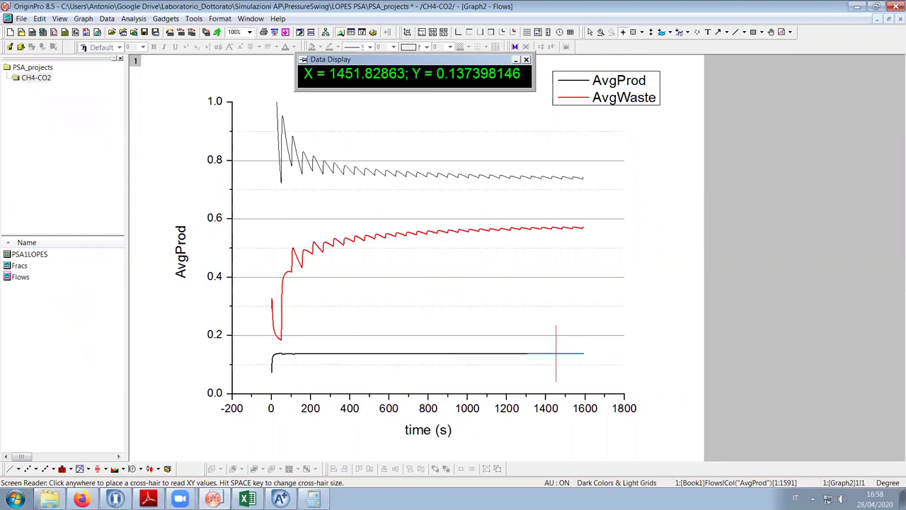
{"action": "type", "text": "0,1"}
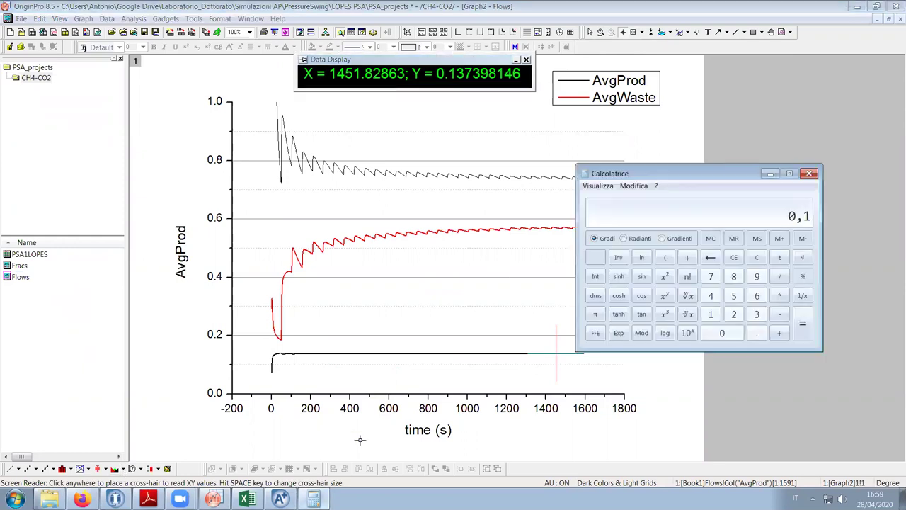
{"action": "type", "text": "4 * (1 - 0,84)"}
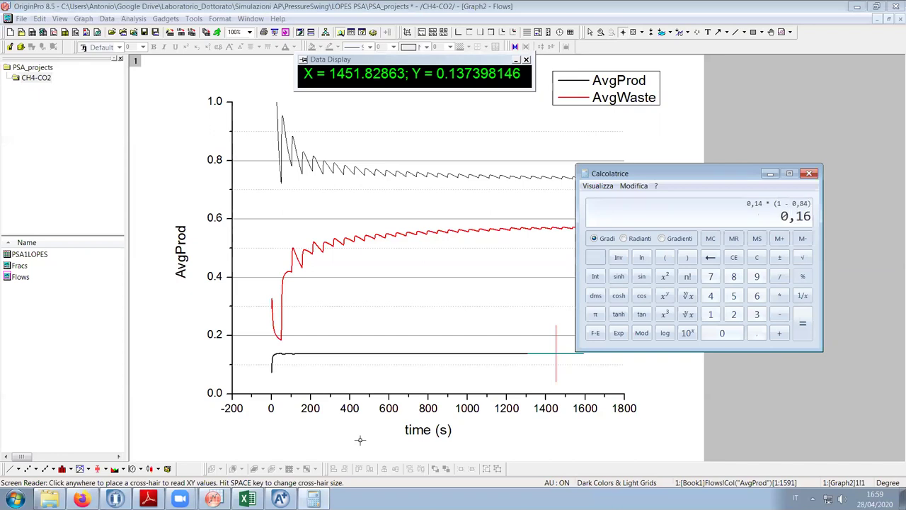
{"action": "key", "text": "Return"}
{"action": "type", "text": "/0,37"}
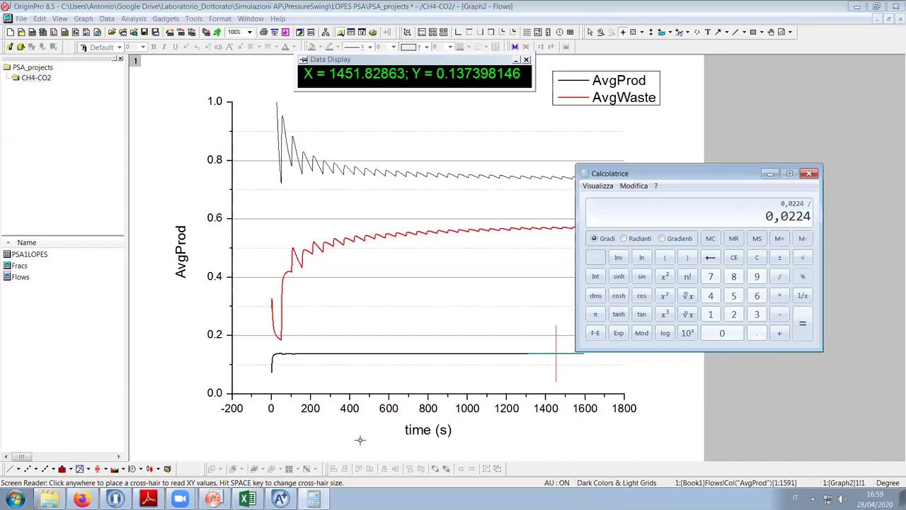
{"action": "key", "text": "Return"}
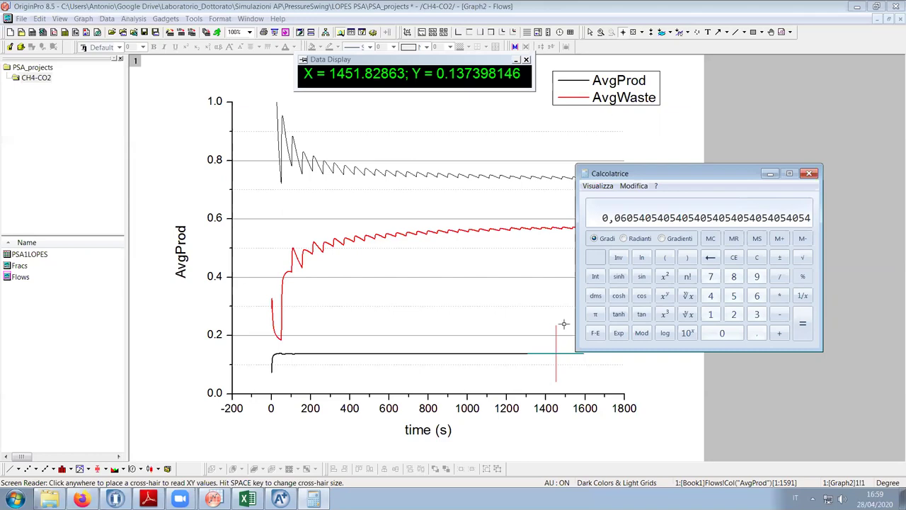
Switch back to Aspen Plus, set the CO2 split fraction to 0,06 and run the simulation
{"action": "key", "text": "alt+Tab"}
{"action": "left_click", "coordinate": [460, 220]}
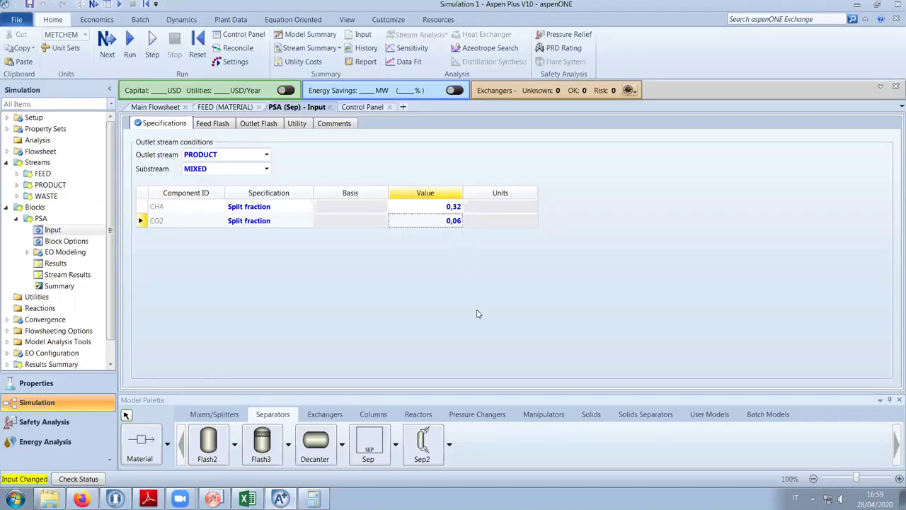
{"action": "left_click", "coordinate": [107, 43]}
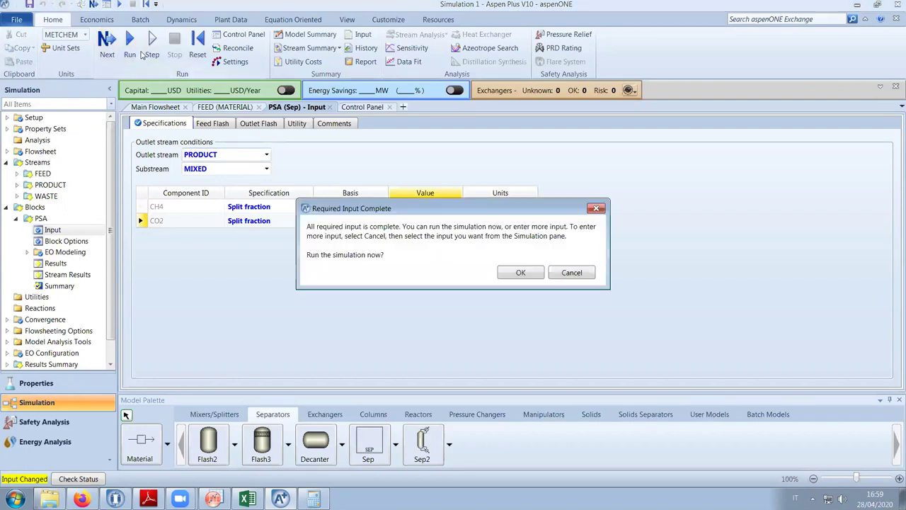
{"action": "left_click", "coordinate": [512, 271]}
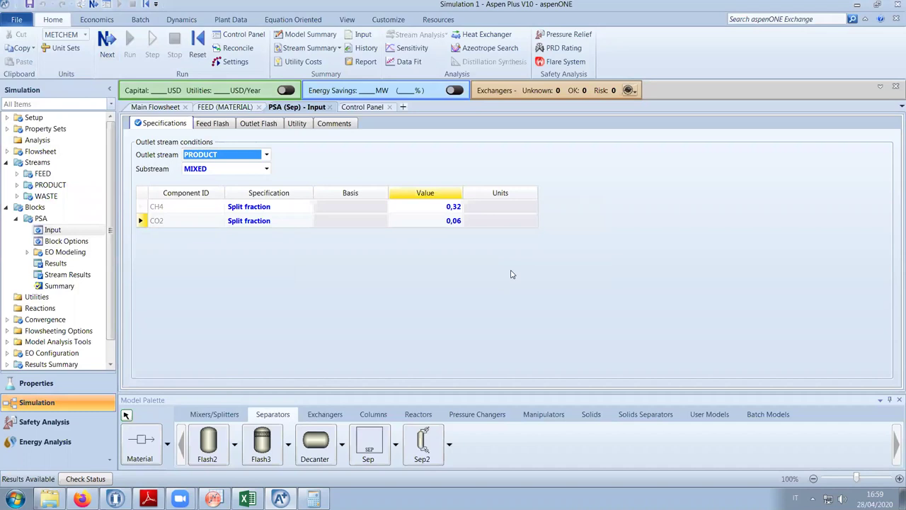
Open the PSA block's stream results and examine the component mole flows and mole fractions of FEED, PRODUCT and WASTE
{"action": "left_click", "coordinate": [82, 275]}
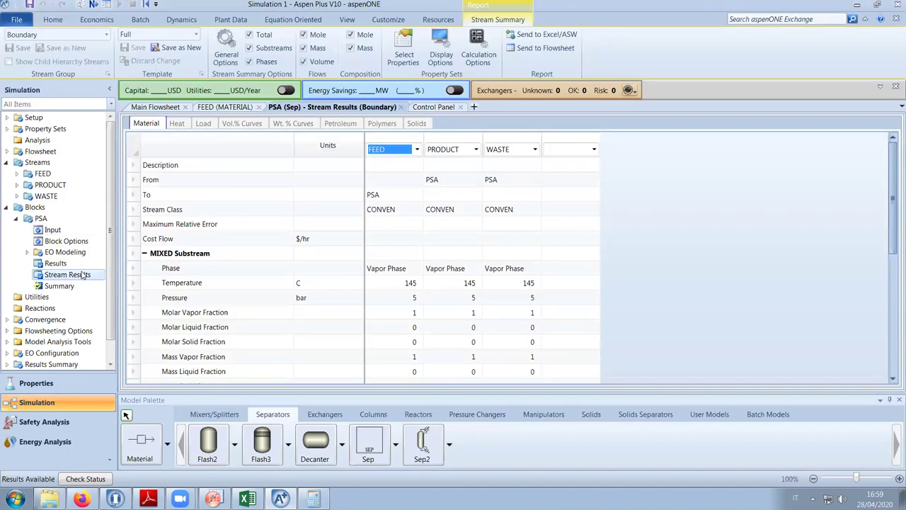
{"action": "scroll", "coordinate": [342, 286], "scroll_direction": "down", "scroll_amount": 5}
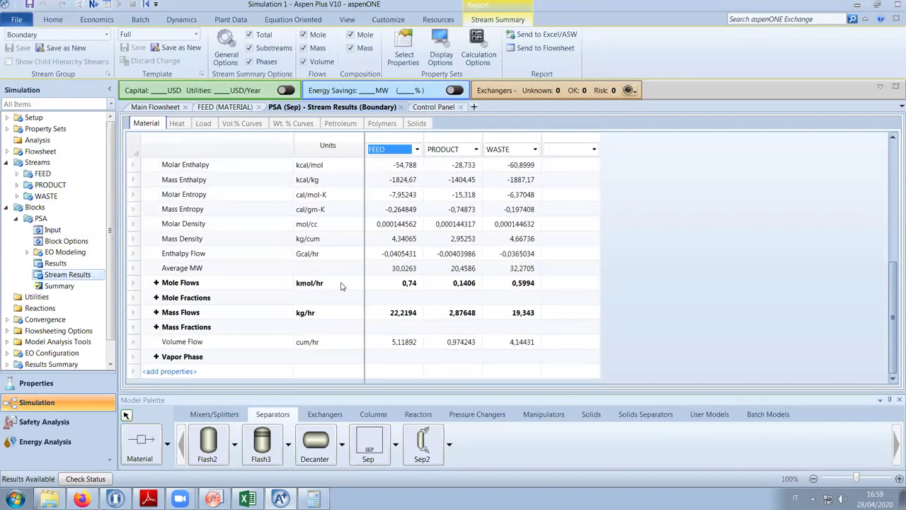
{"action": "left_click", "coordinate": [157, 297]}
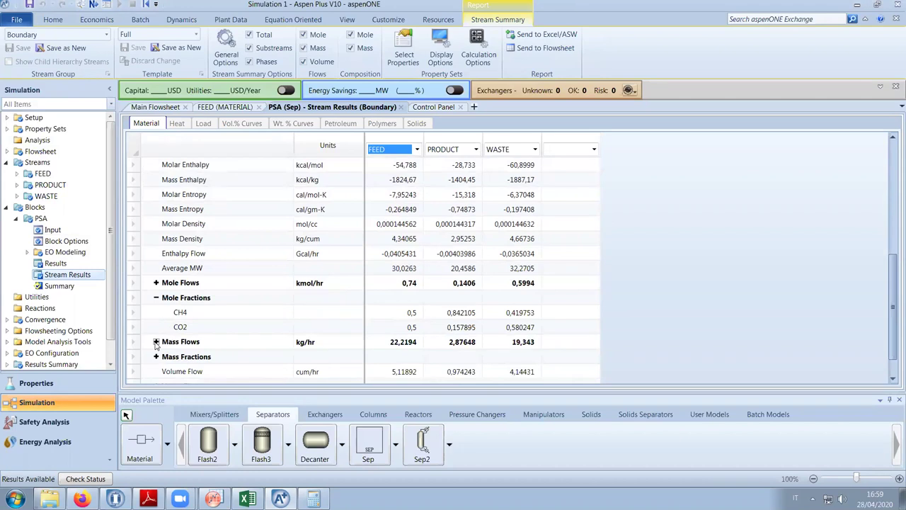
{"action": "left_click", "coordinate": [156, 283]}
{"action": "scroll", "coordinate": [586, 318], "scroll_direction": "down", "scroll_amount": 1}
{"action": "scroll", "coordinate": [586, 317], "scroll_direction": "down", "scroll_amount": 1}
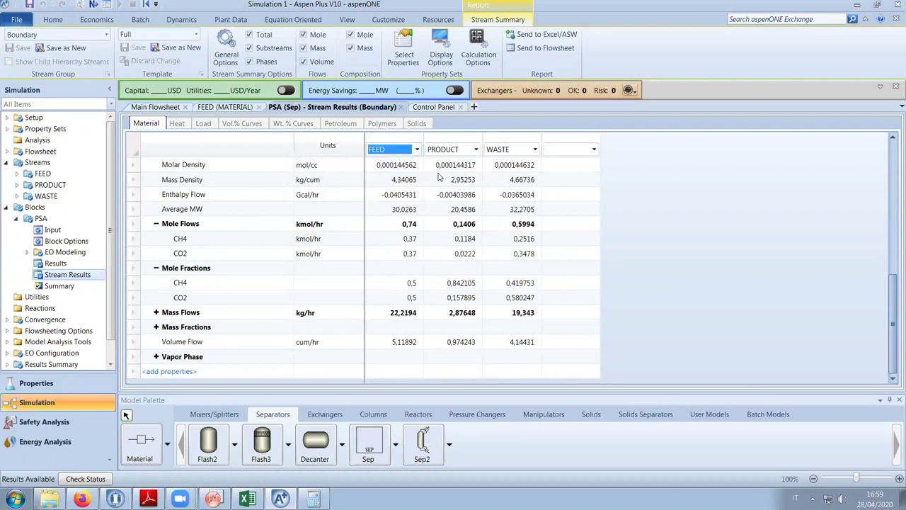
Return to the main flowsheet and delete the PSA block, leaving the FEED, WASTE and PRODUCT streams
{"action": "left_click", "coordinate": [155, 107]}
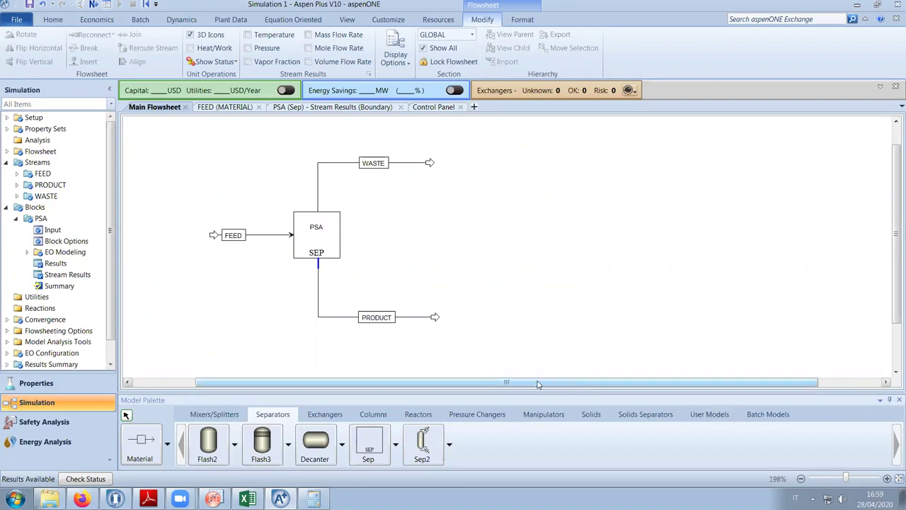
{"action": "left_click_drag", "start_coordinate": [544, 383], "coordinate": [608, 384]}
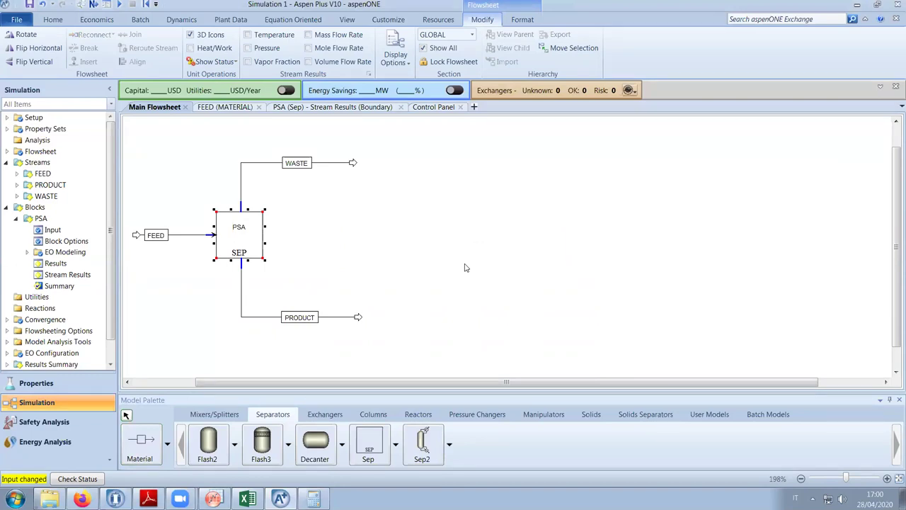
{"action": "key", "text": "Delete"}
{"action": "left_click", "coordinate": [466, 265]}
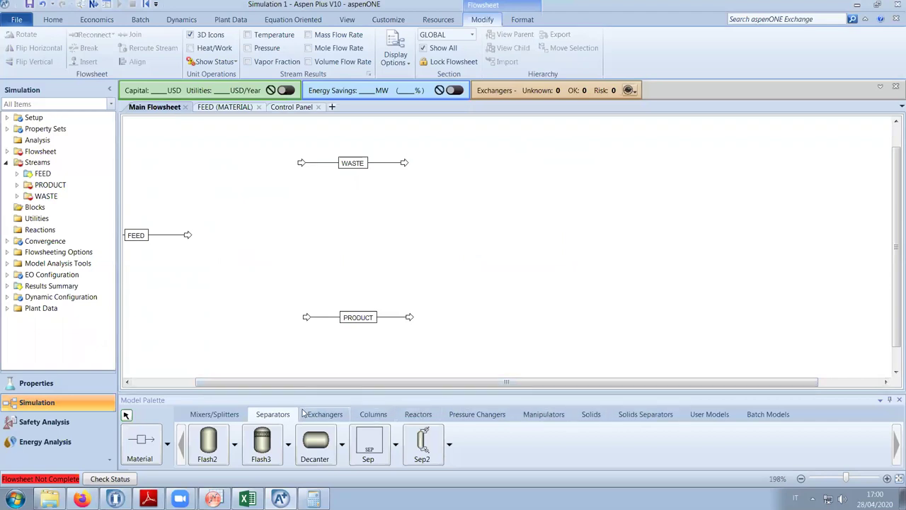
Place a Sep block below and beyond the end of the FEED stream and rename it BED1
{"action": "left_click", "coordinate": [372, 447]}
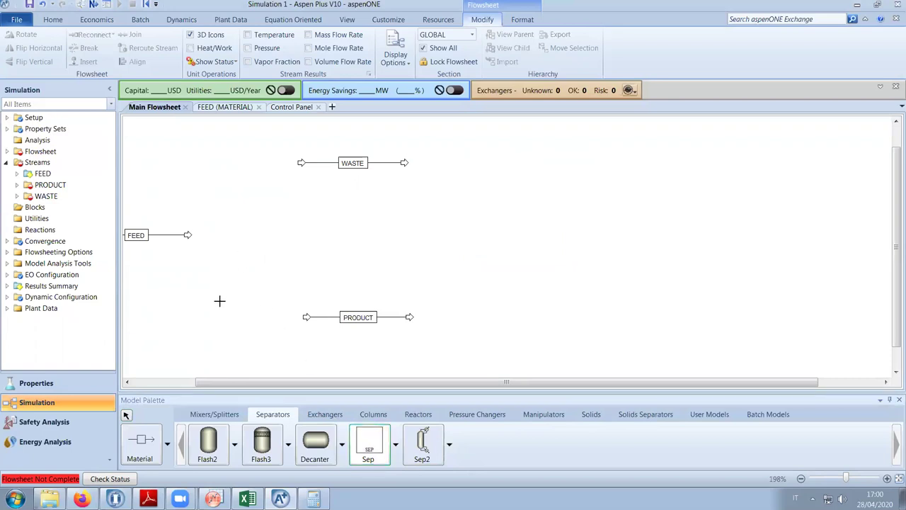
{"action": "left_click", "coordinate": [238, 279]}
{"action": "left_click", "coordinate": [244, 294]}
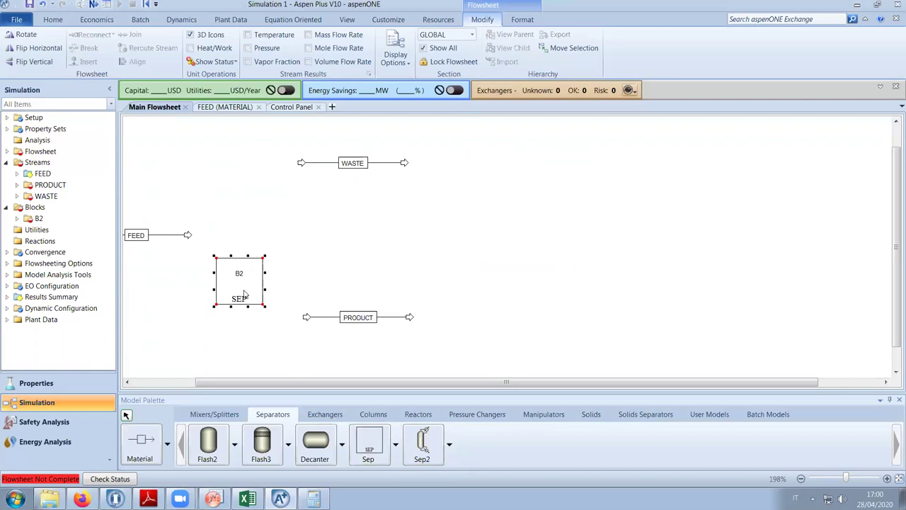
{"action": "right_click", "coordinate": [188, 236]}
{"action": "left_click", "coordinate": [411, 210]}
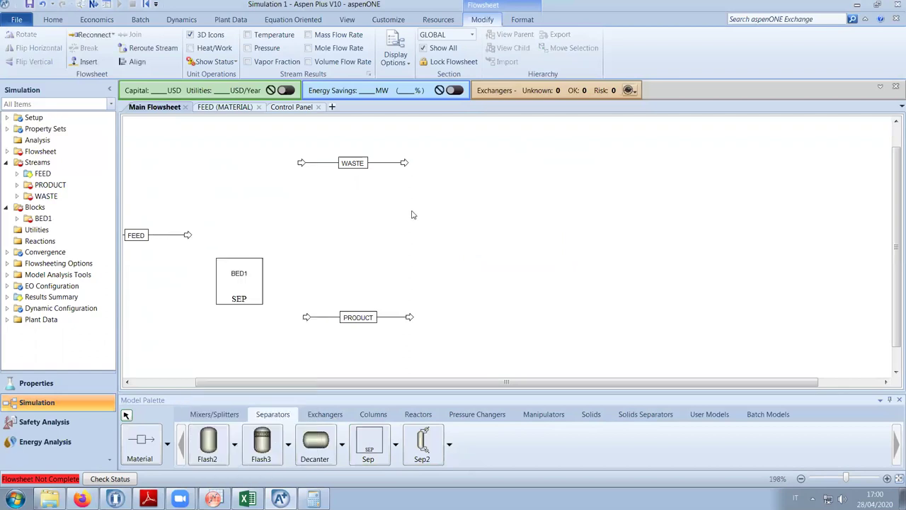
Place a second Sep block above BED1 and rename it BED2
{"action": "left_click", "coordinate": [245, 199]}
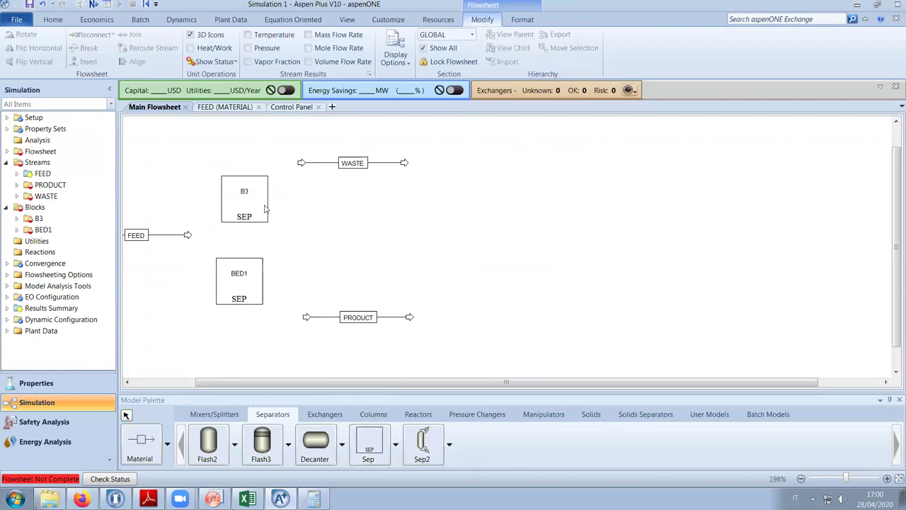
{"action": "left_click", "coordinate": [256, 203]}
{"action": "key", "text": "ctrl+m"}
{"action": "type", "text": "BED2"}
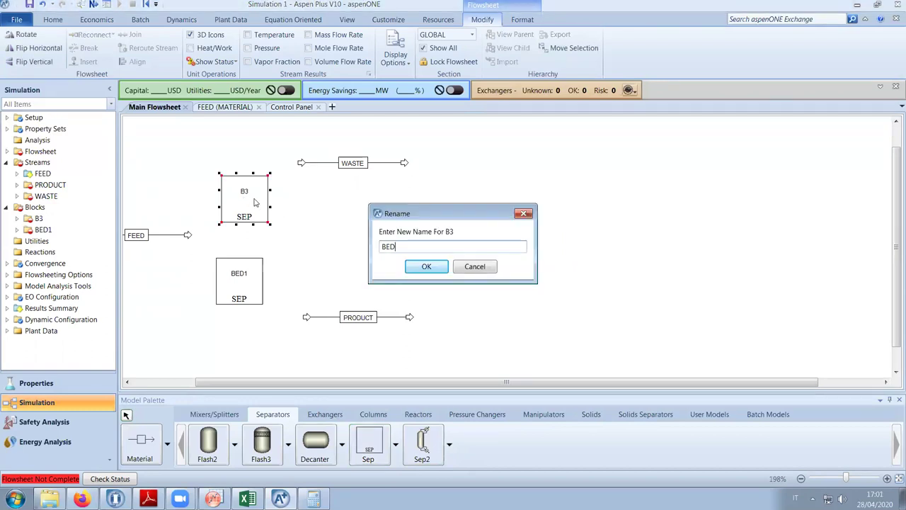
{"action": "key", "text": "Return"}
Reconnect the destination of the FEED stream to the inlet of BED1
{"action": "right_click", "coordinate": [186, 237]}
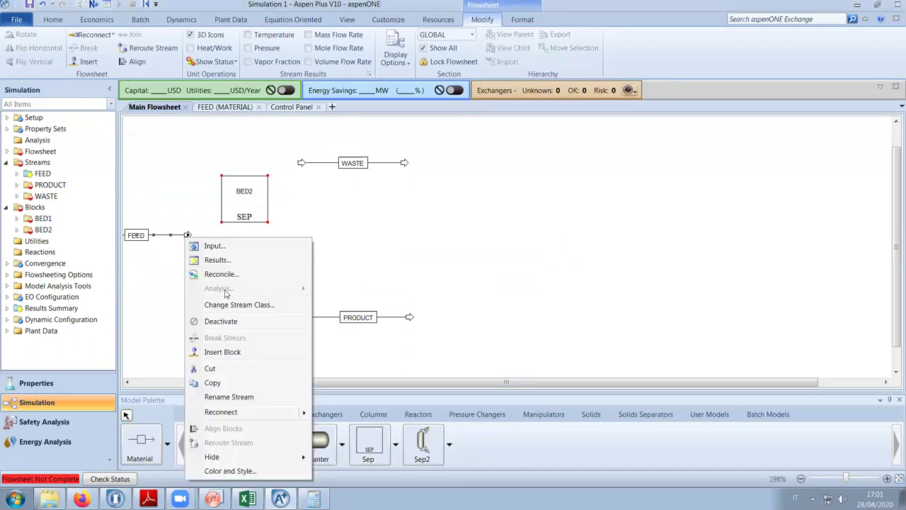
{"action": "mouse_move", "coordinate": [264, 415]}
{"action": "left_click", "coordinate": [347, 416]}
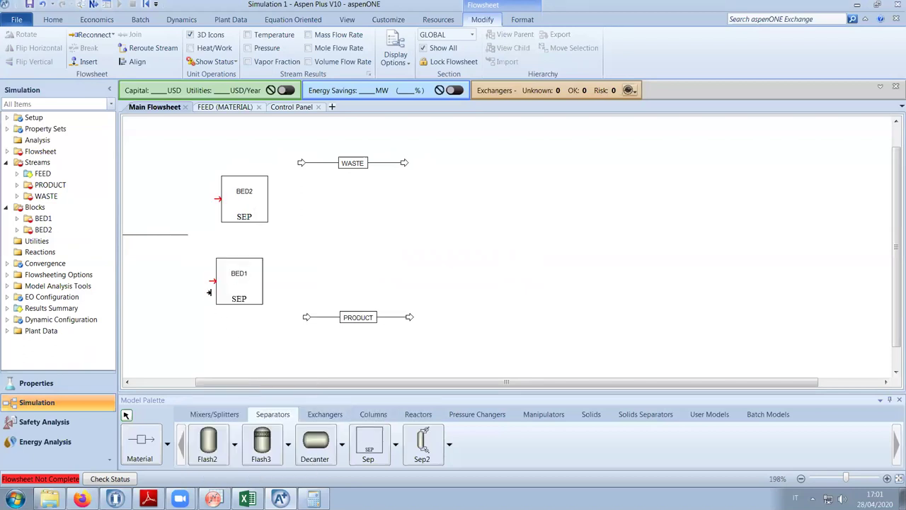
{"action": "left_click", "coordinate": [212, 280]}
Reconnect the source of the PRODUCT stream to the outlet of BED1
{"action": "right_click", "coordinate": [306, 317]}
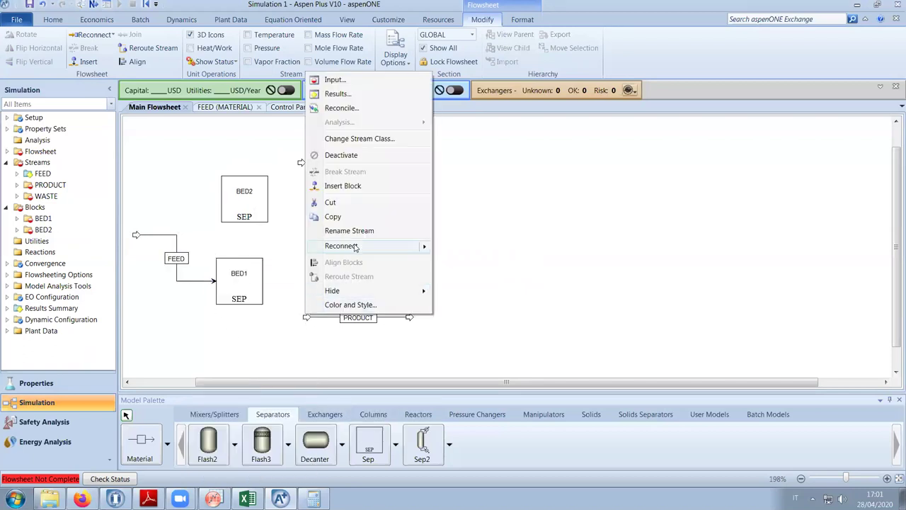
{"action": "mouse_move", "coordinate": [363, 247]}
{"action": "left_click", "coordinate": [467, 263]}
{"action": "left_click", "coordinate": [267, 281]}
Add another material stream to the flowsheet
{"action": "left_click", "coordinate": [142, 444]}
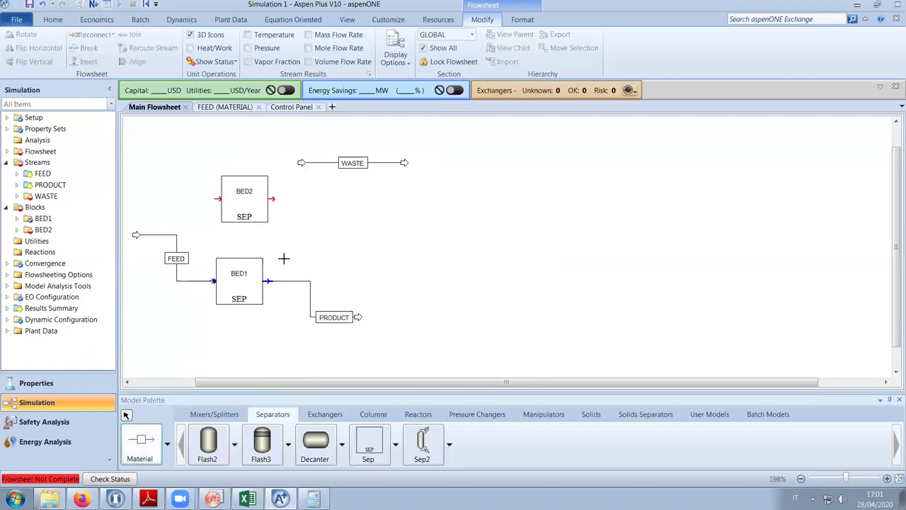